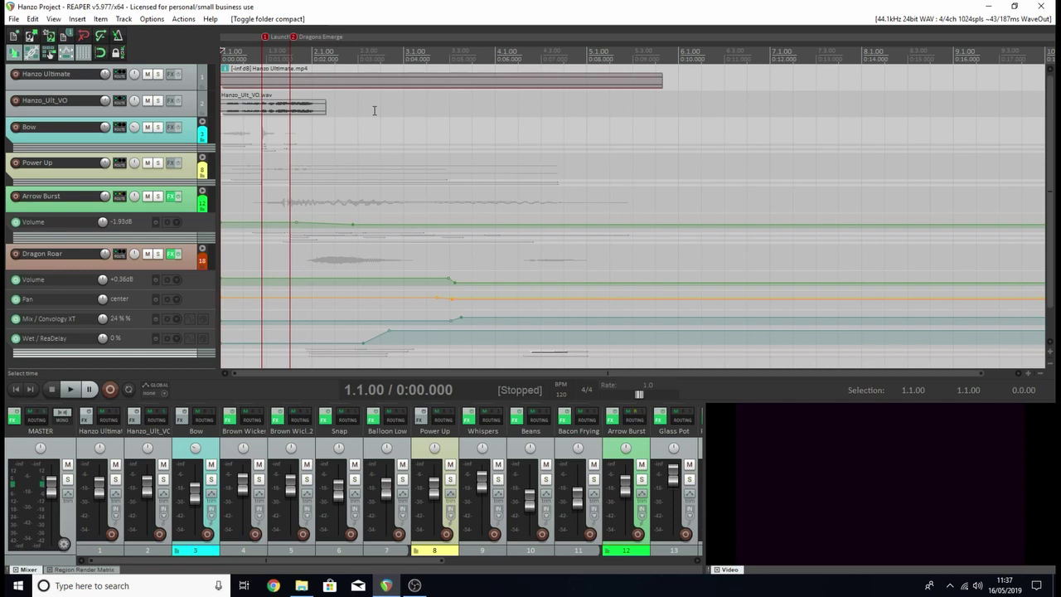
- Solo the Hanzo_Ult_VO track, audition it from the project start, and unsolo it
left_click(157, 100)
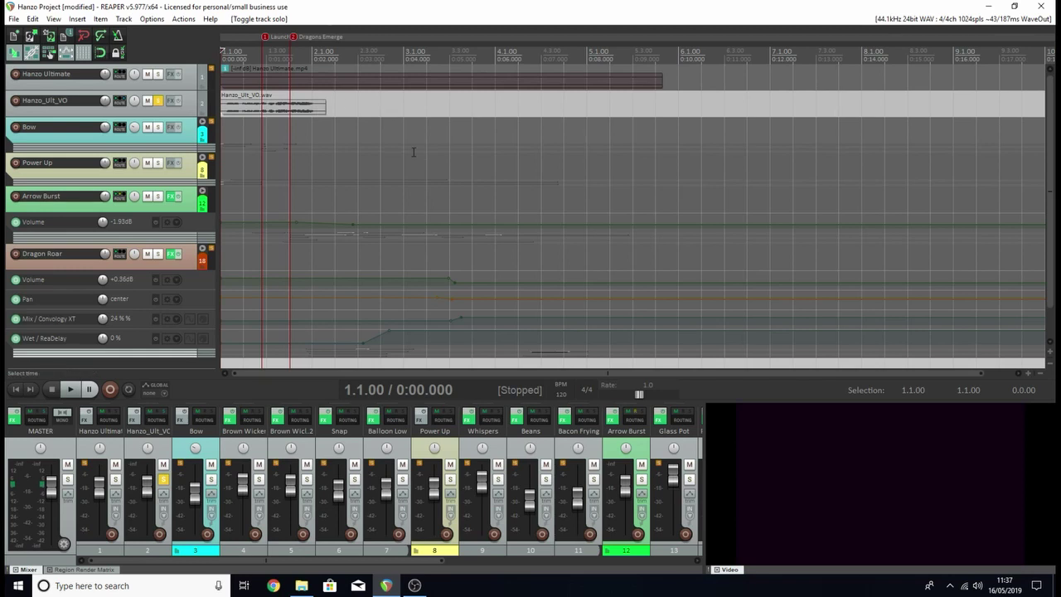
key("space")
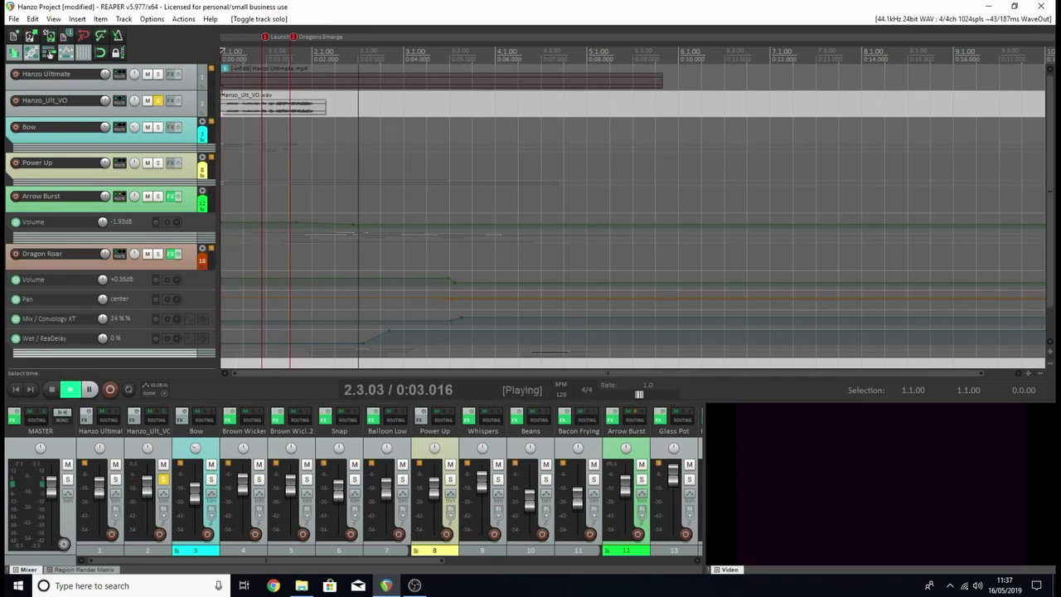
key("space")
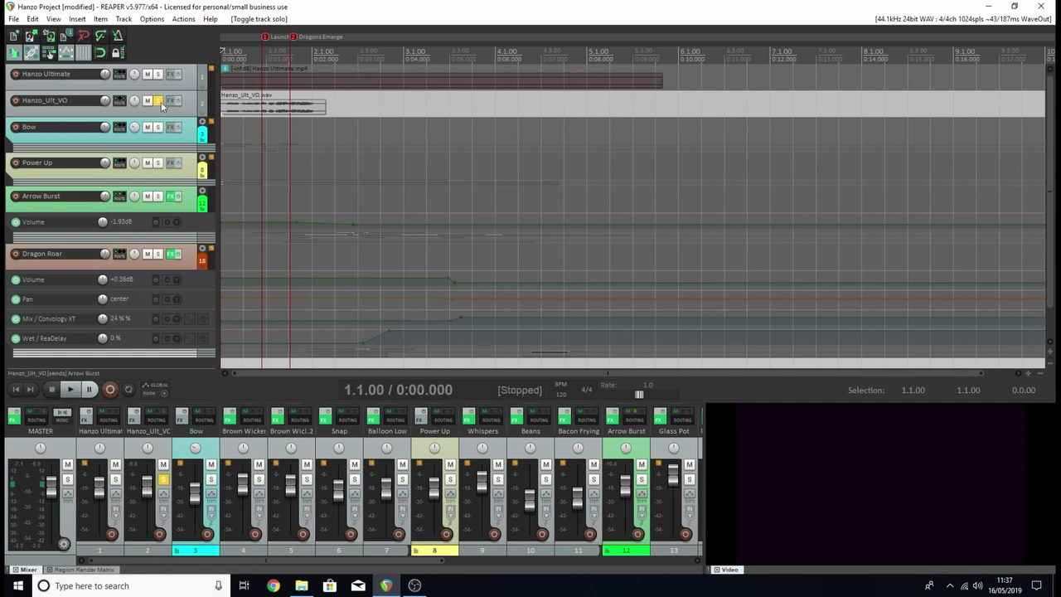
left_click(159, 100)
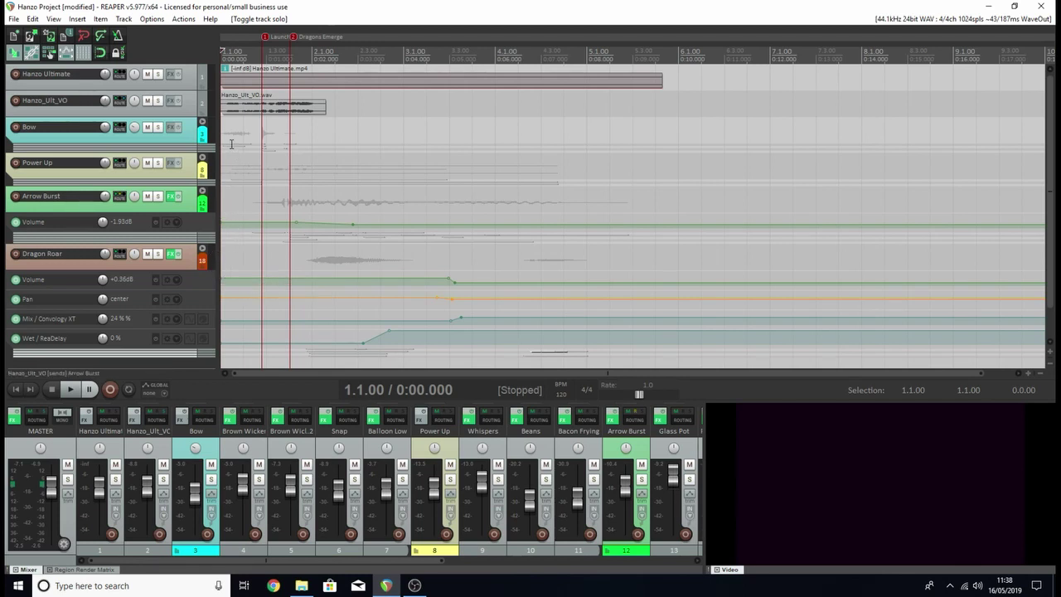
- Expand the Bow folder and audition its Brown Wicker Basket track soloed with the track effects bypassed
left_click(201, 122)
scroll(393, 199, "up", 4)
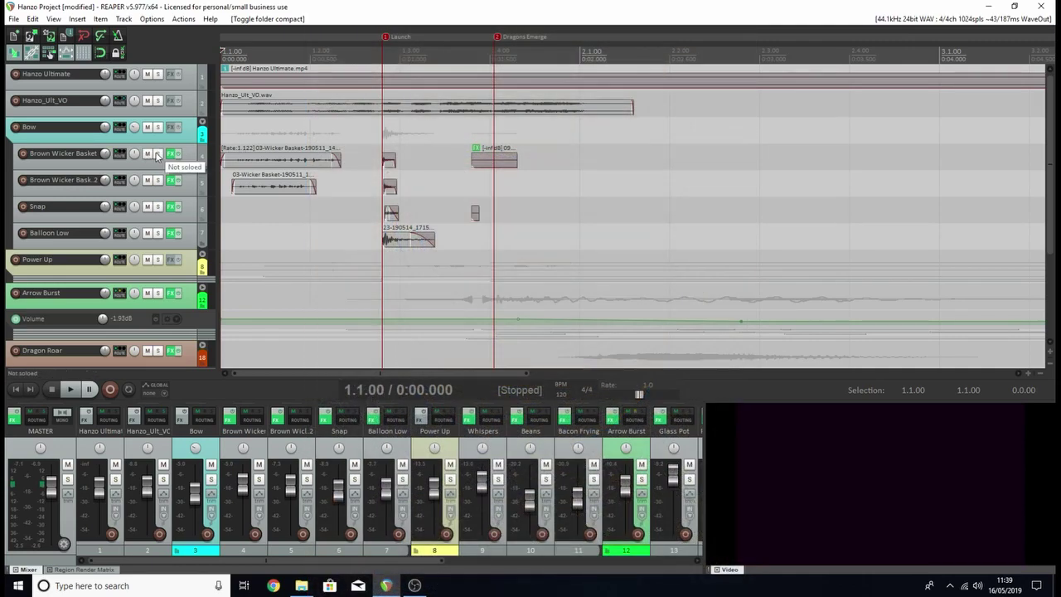
left_click(156, 157)
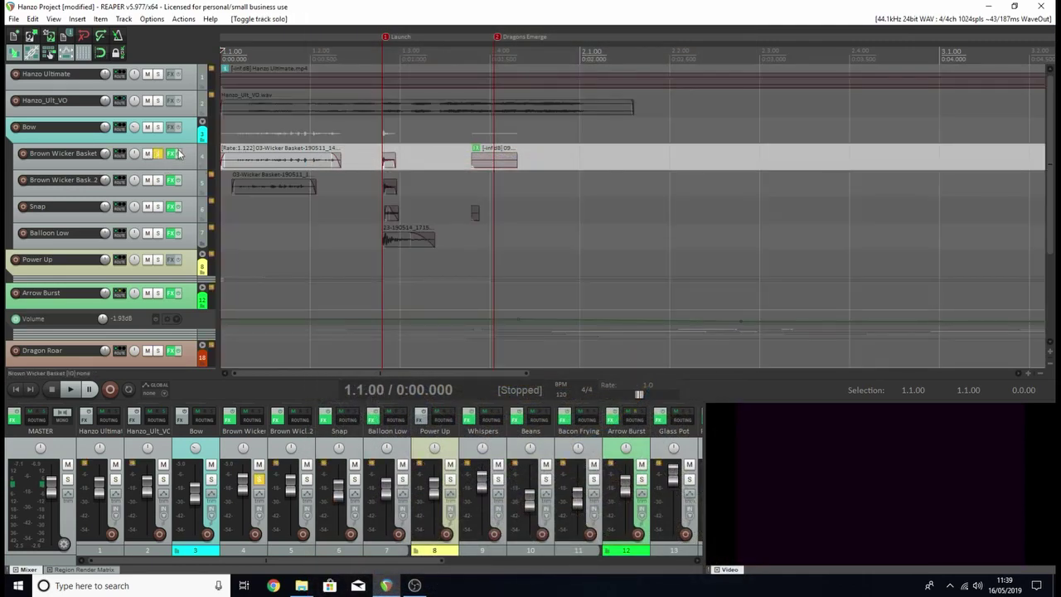
left_click(177, 154)
key("space")
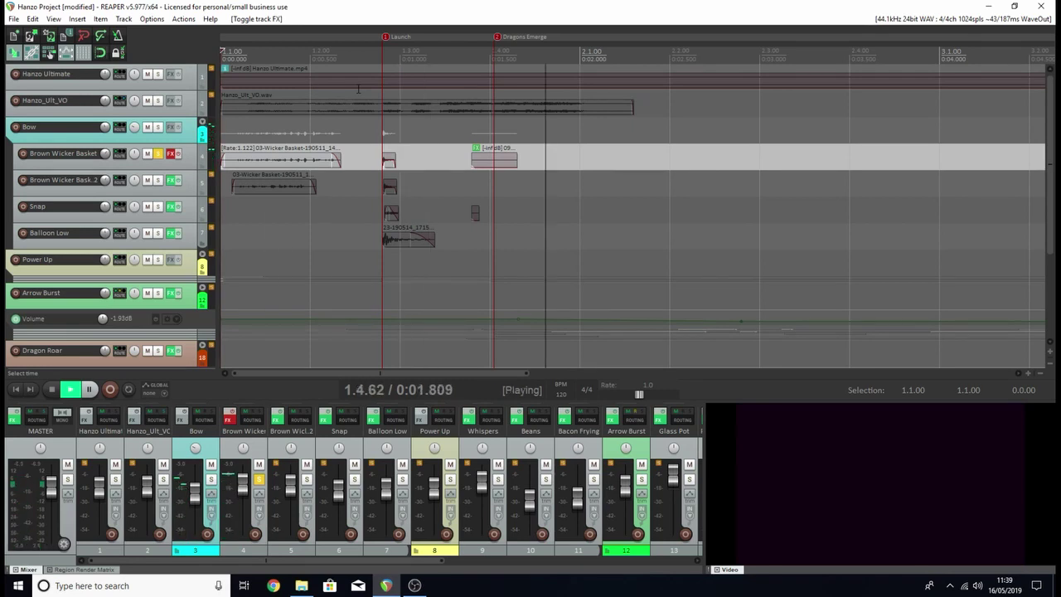
key("space")
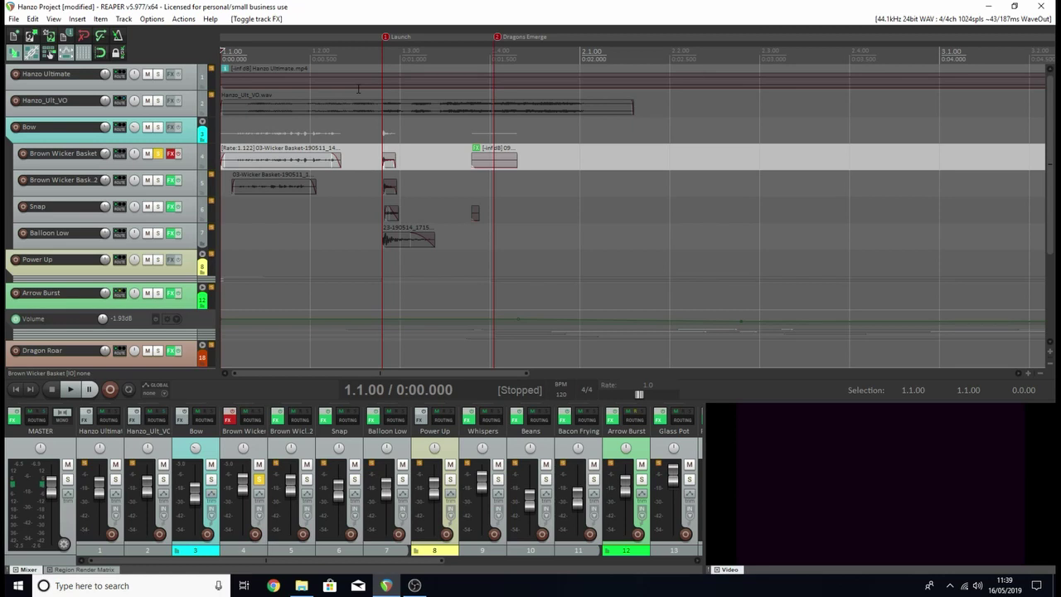
- Re-enable the effects on the Brown Wicker Basket track and audition it soloed with processing
left_click(159, 153)
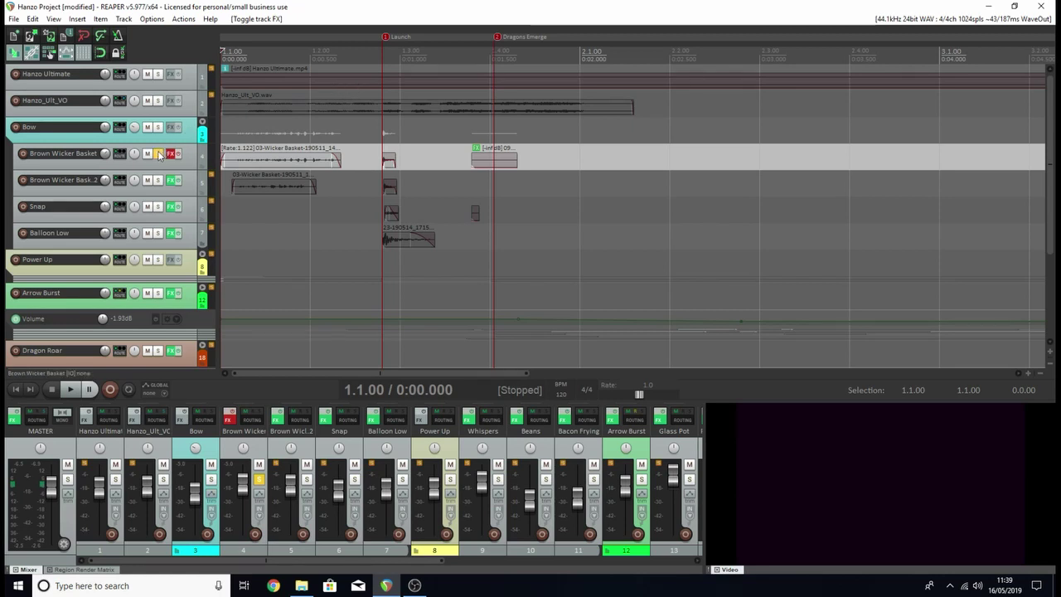
left_click(173, 153)
left_click(158, 153)
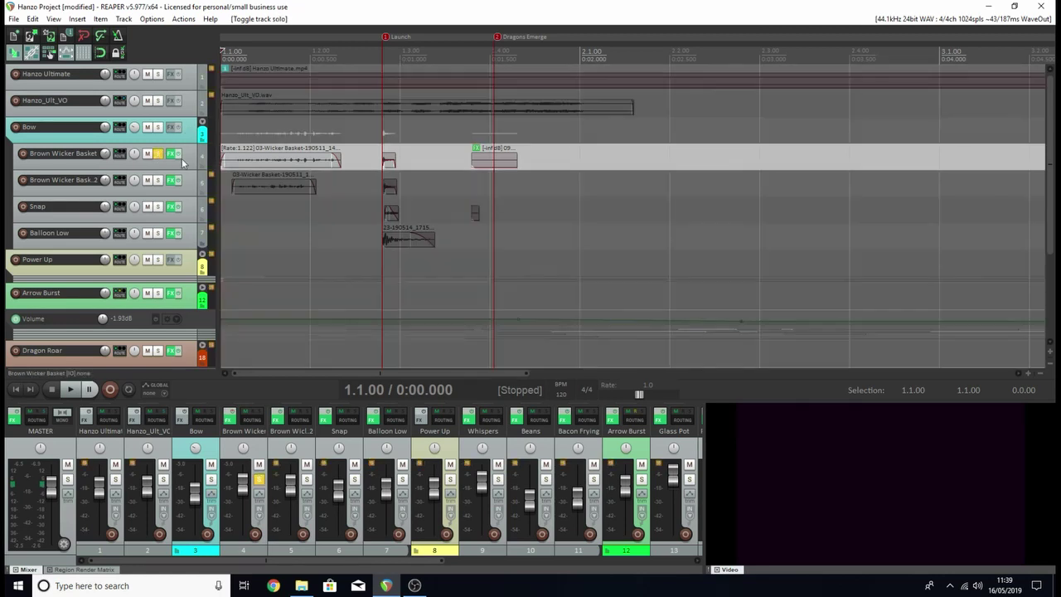
key("space")
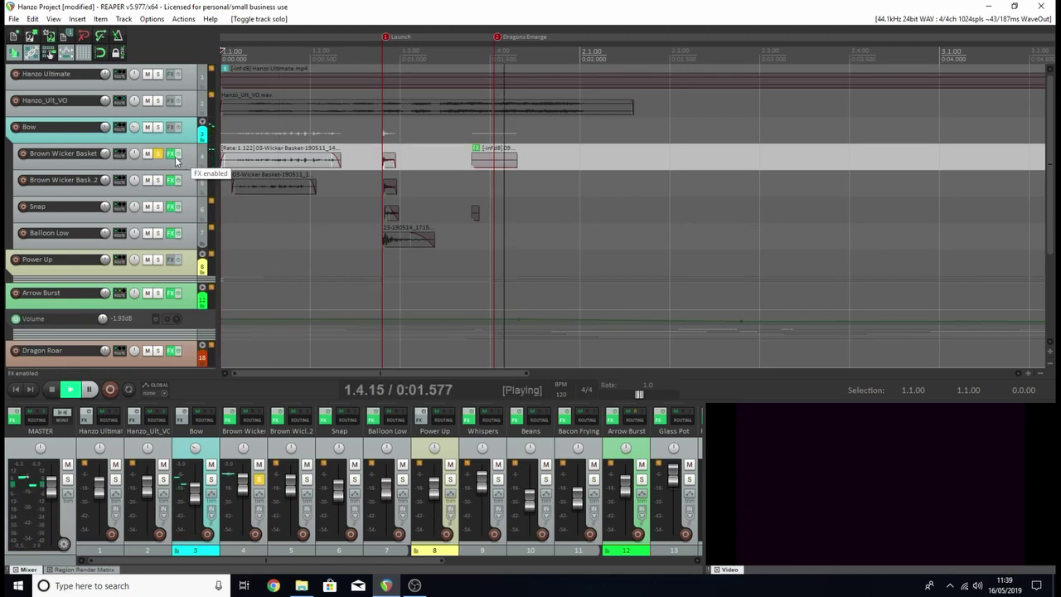
key("space")
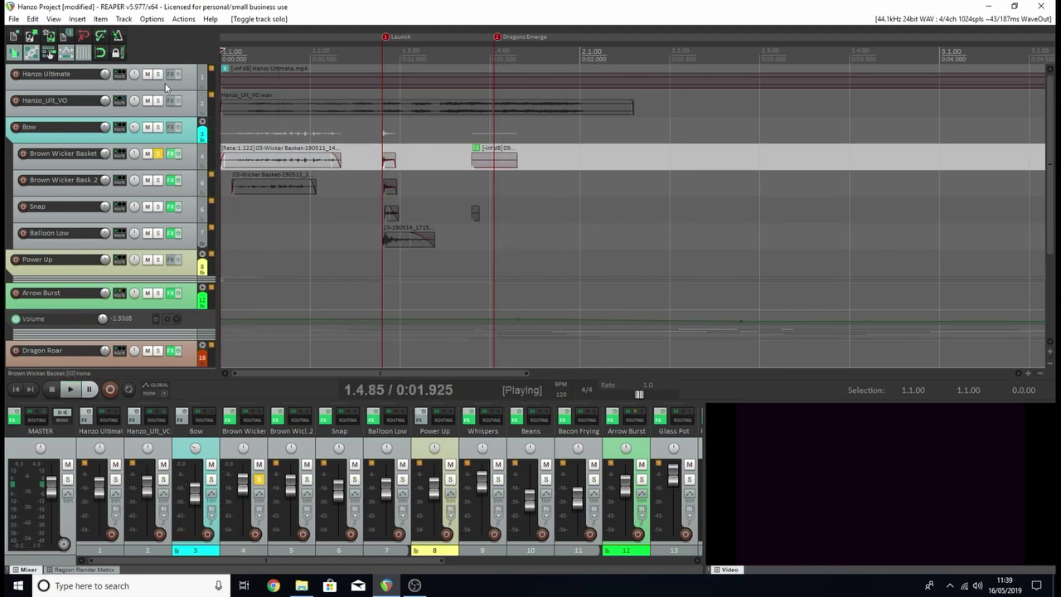
- Review the RX 6 Voice De-noise and ReaEQ settings in Brown Wicker Basket's effects chain, and close the chain
left_click(173, 153)
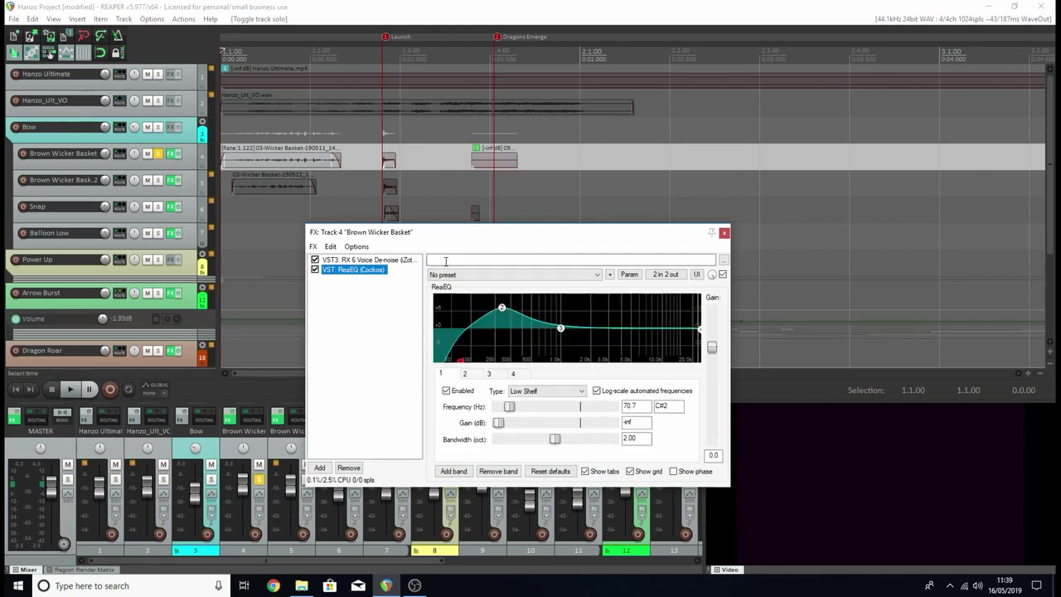
left_click(373, 260)
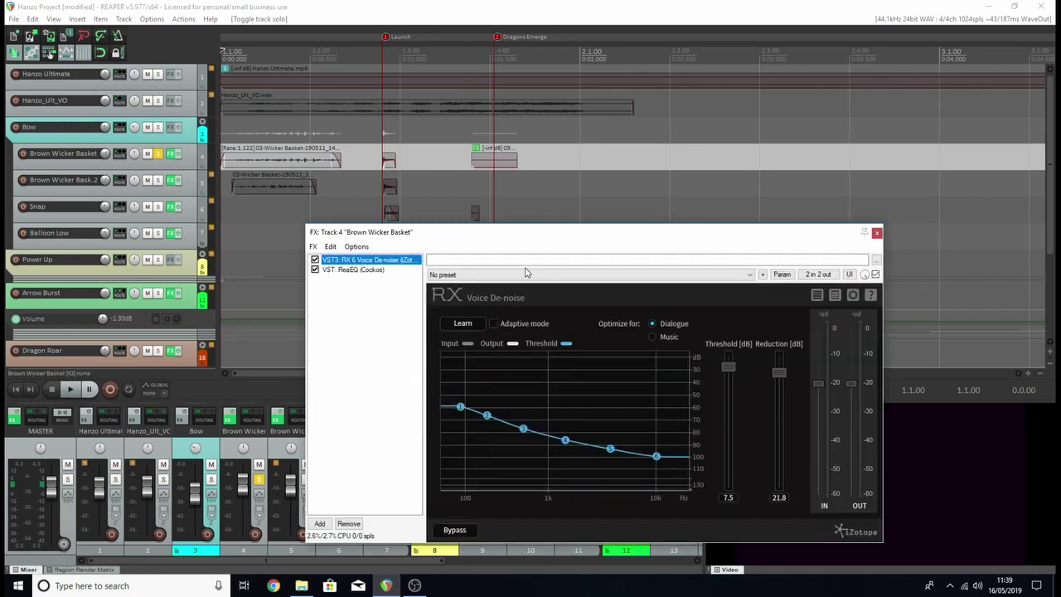
left_click(362, 271)
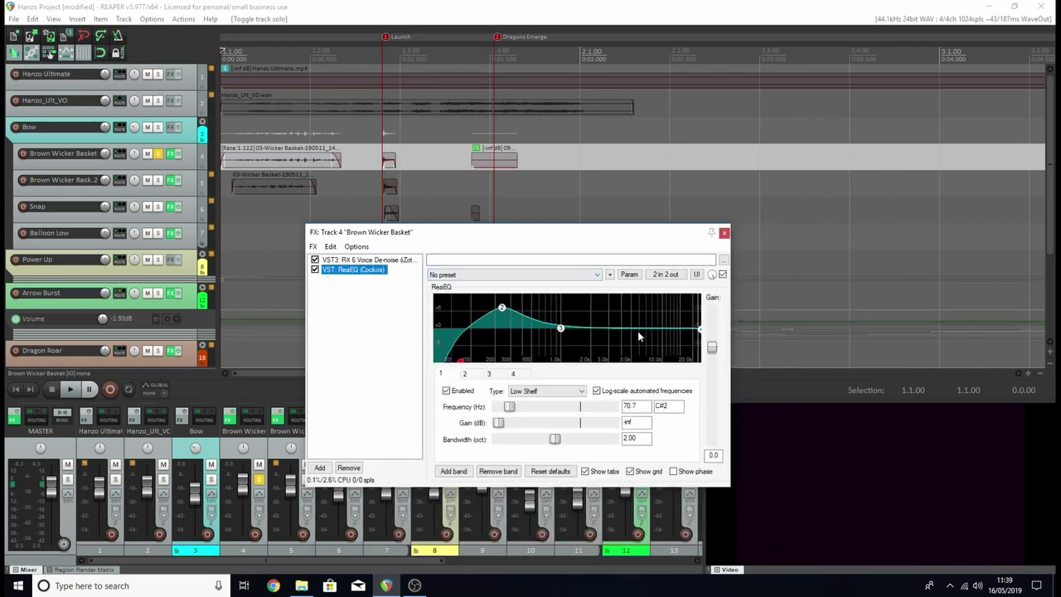
left_click(724, 233)
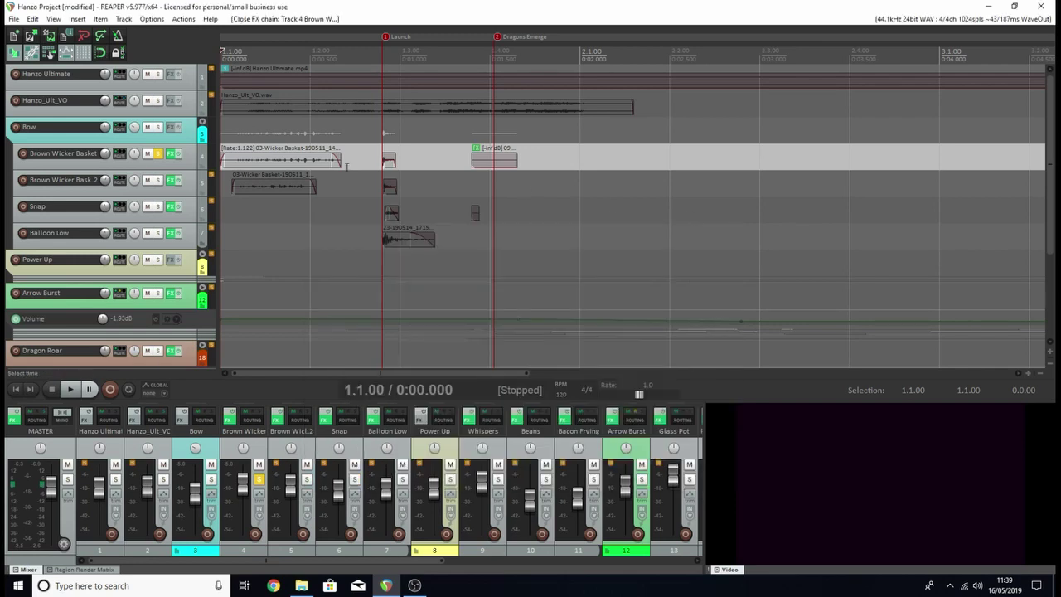
- Switch the solo to the Brown Wicker Basket 2 track and review its ReaEQ settings
left_click(157, 153)
left_click(158, 180)
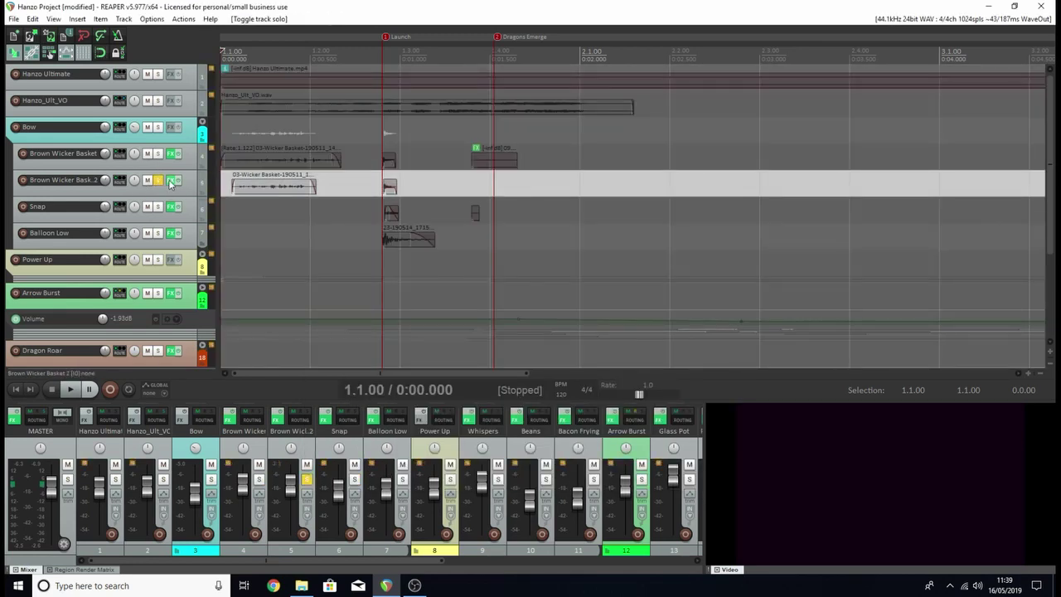
left_click(172, 181)
left_click_drag(359, 56, 424, 82)
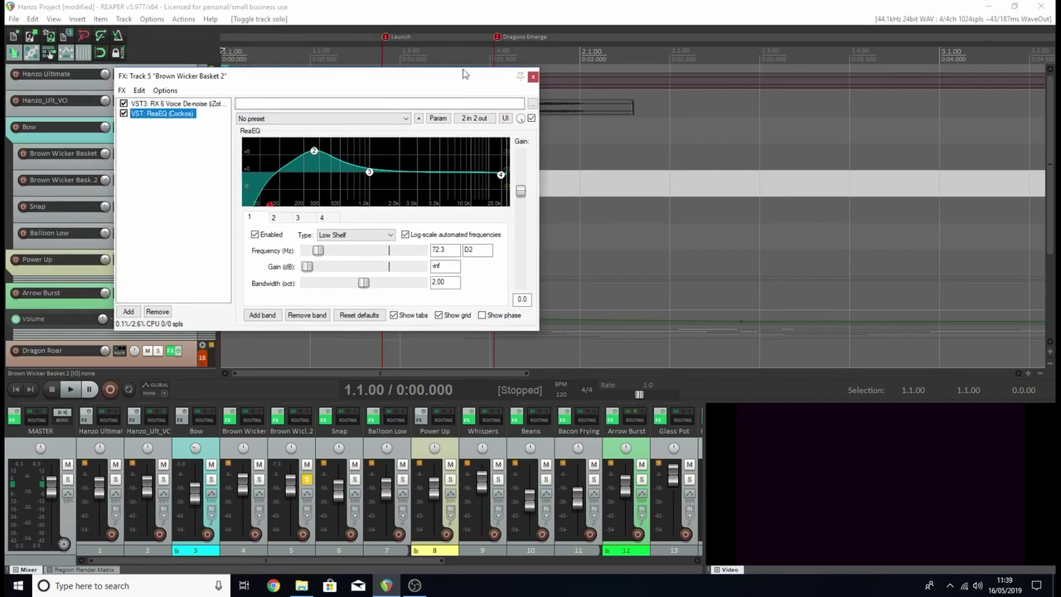
left_click(531, 73)
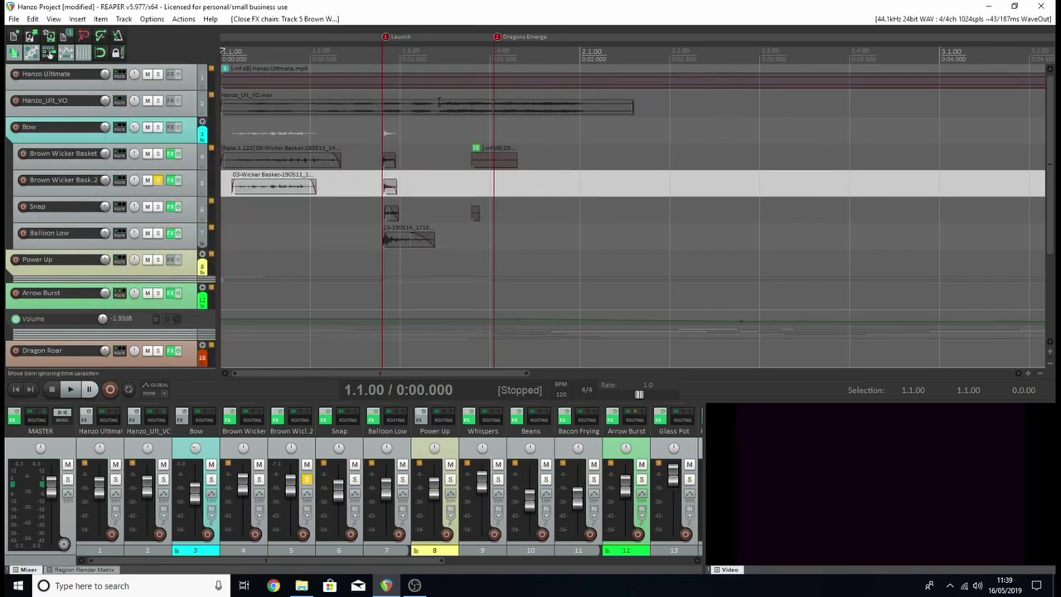
- Solo Brown Wicker Basket together with Brown Wicker Basket 2 and audition both layers
left_click(158, 154)
key("space")
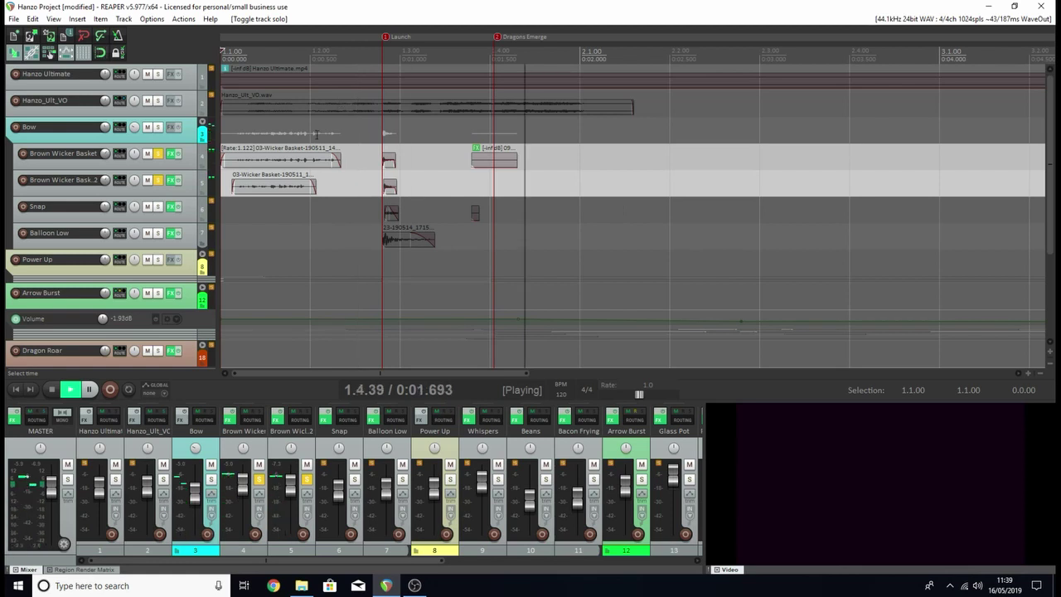
key("space")
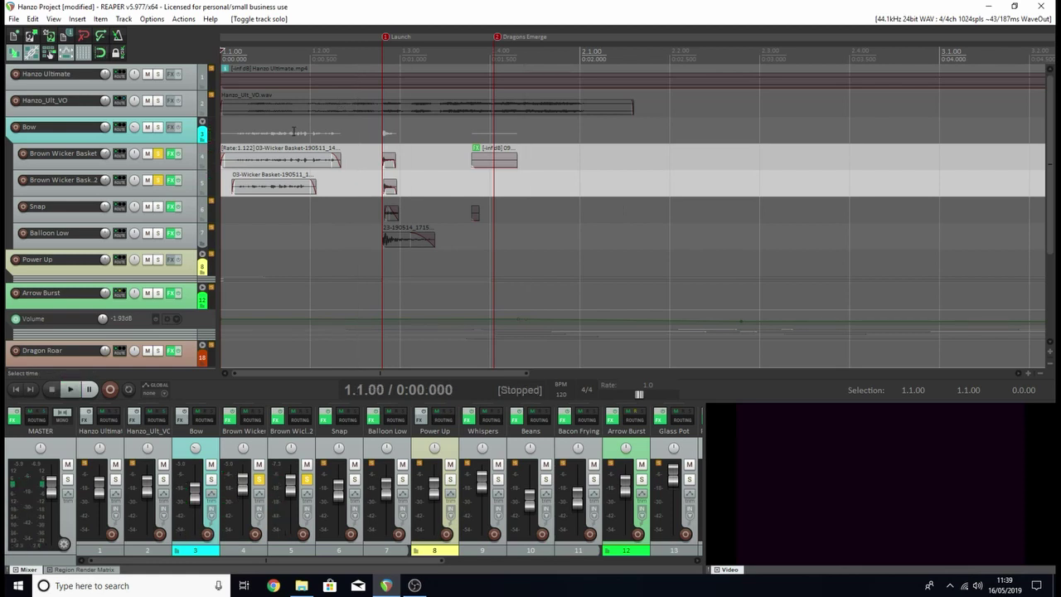
- Add the Snap track to the solo and shorten the fade-out of its clip at the Launch marker
scroll(397, 130, "up", 2)
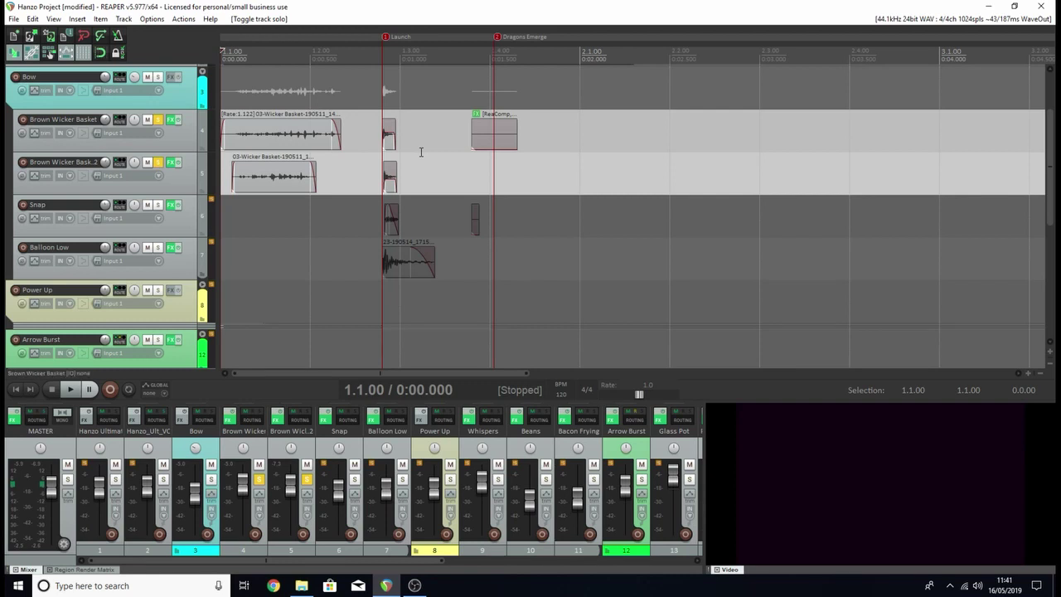
left_click(156, 206)
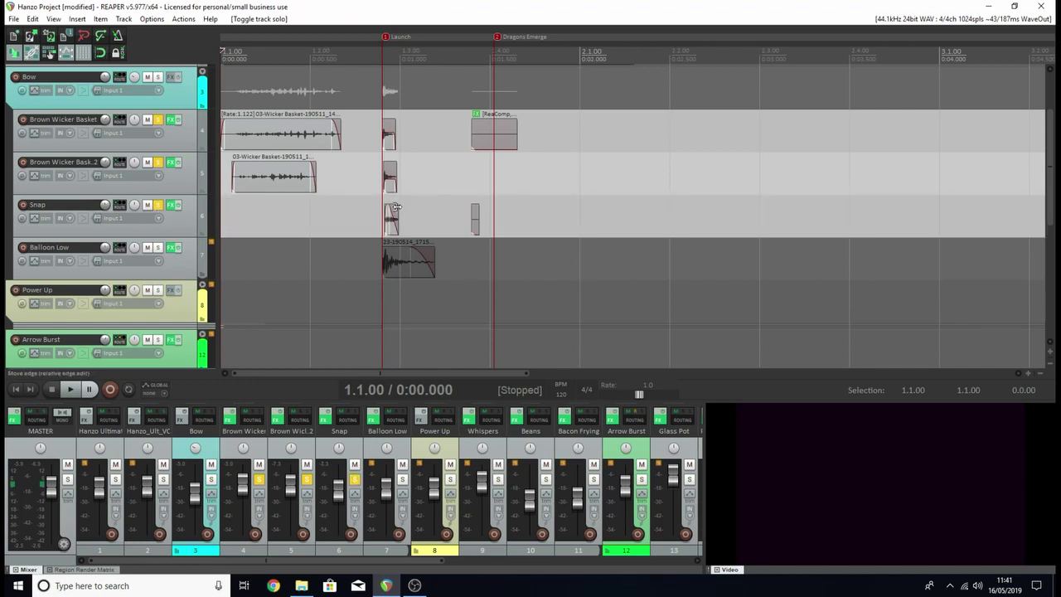
scroll(440, 224, "up", 5)
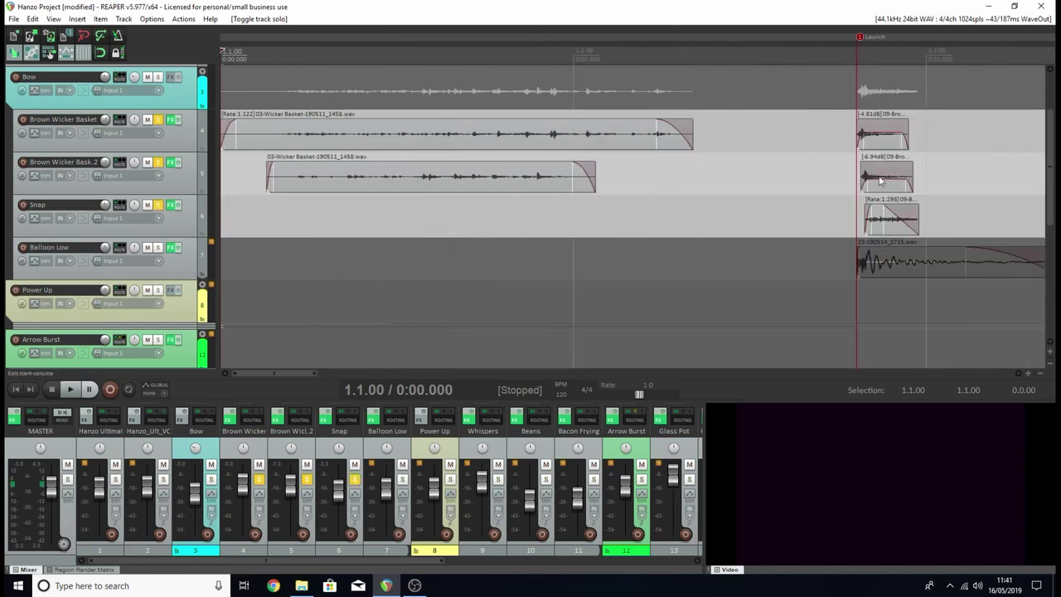
left_click(898, 52)
scroll(864, 102, "up", 3)
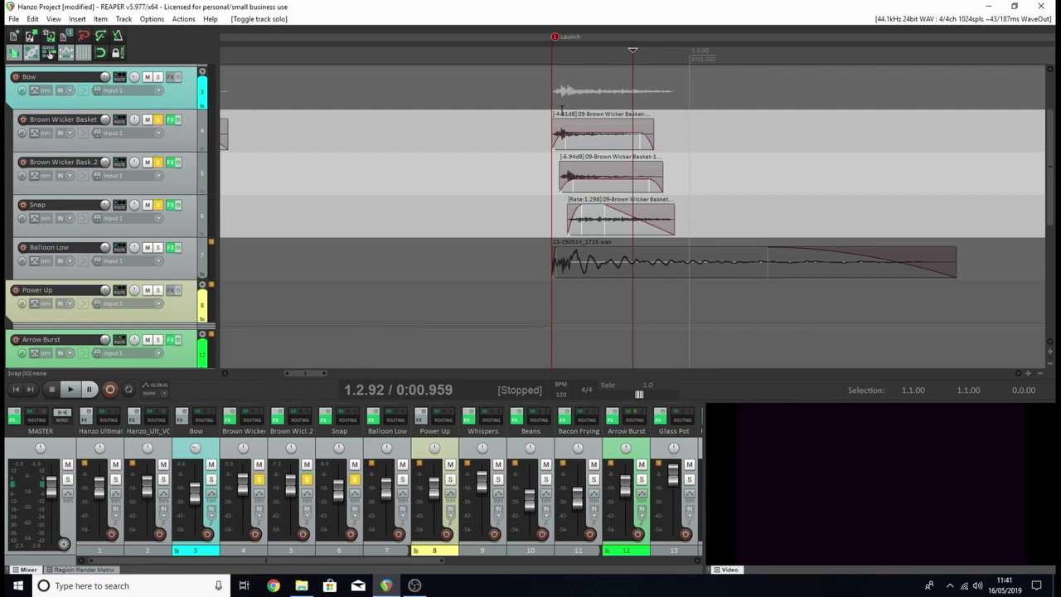
left_click(602, 217)
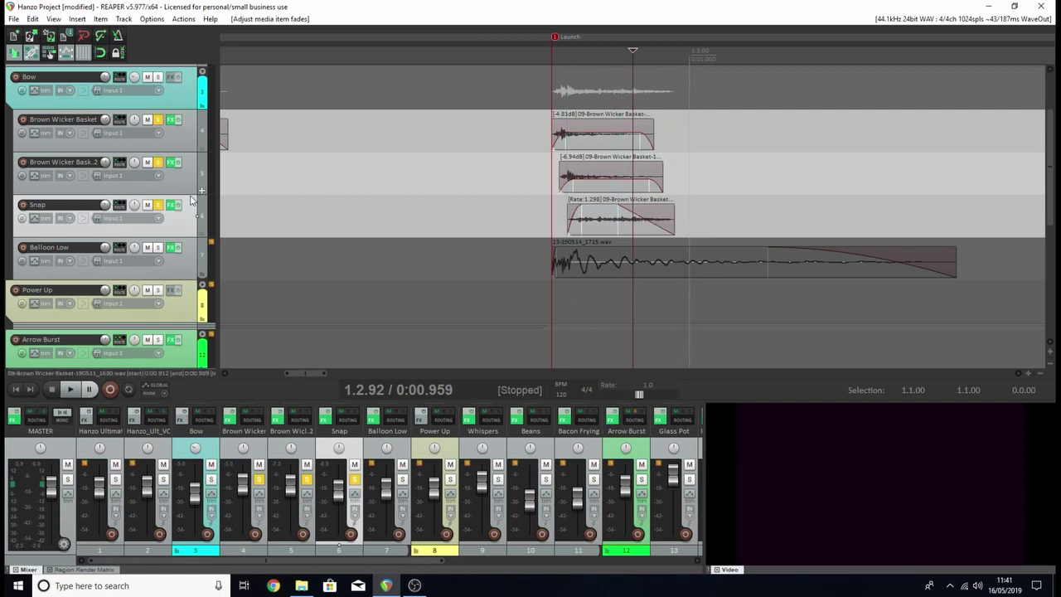
- Unsolo both Brown Wicker Basket tracks and audition Snap alone from shortly before the Launch marker
left_click(157, 120)
left_click(157, 162)
scroll(397, 59, "down", 3)
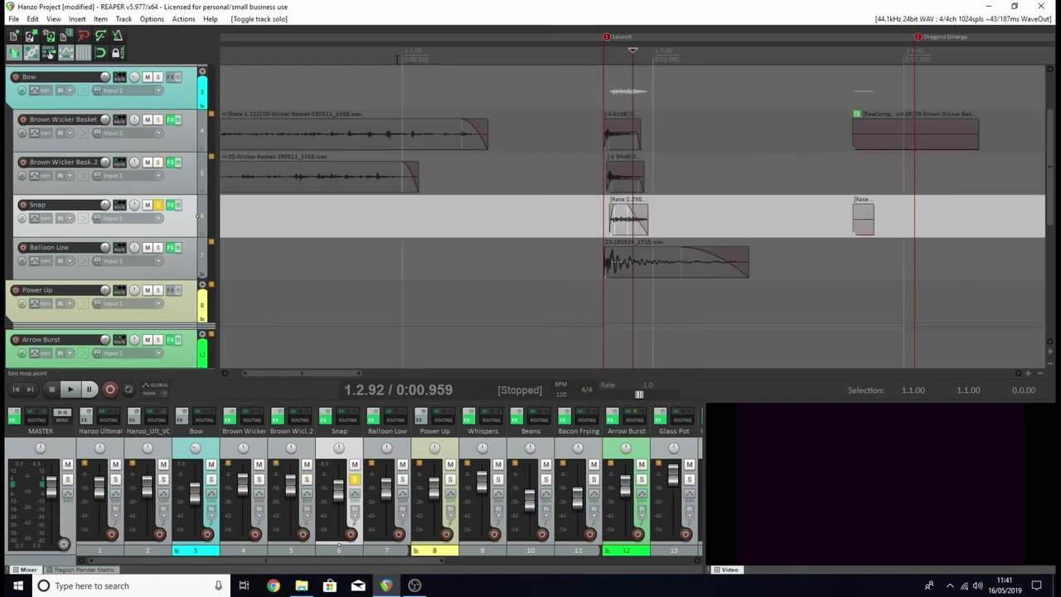
left_click(437, 55)
key("space")
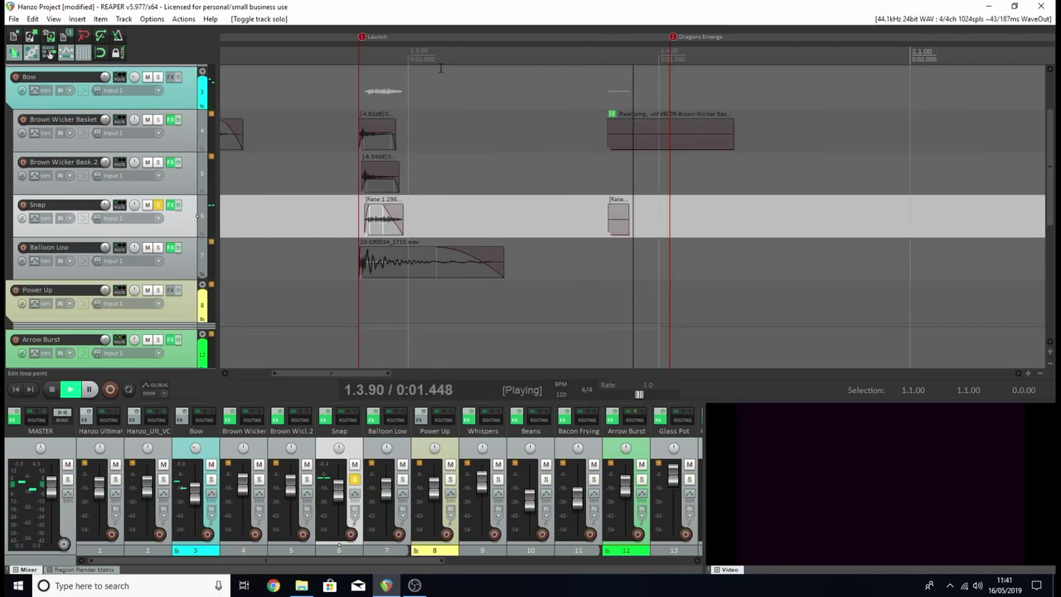
key("space")
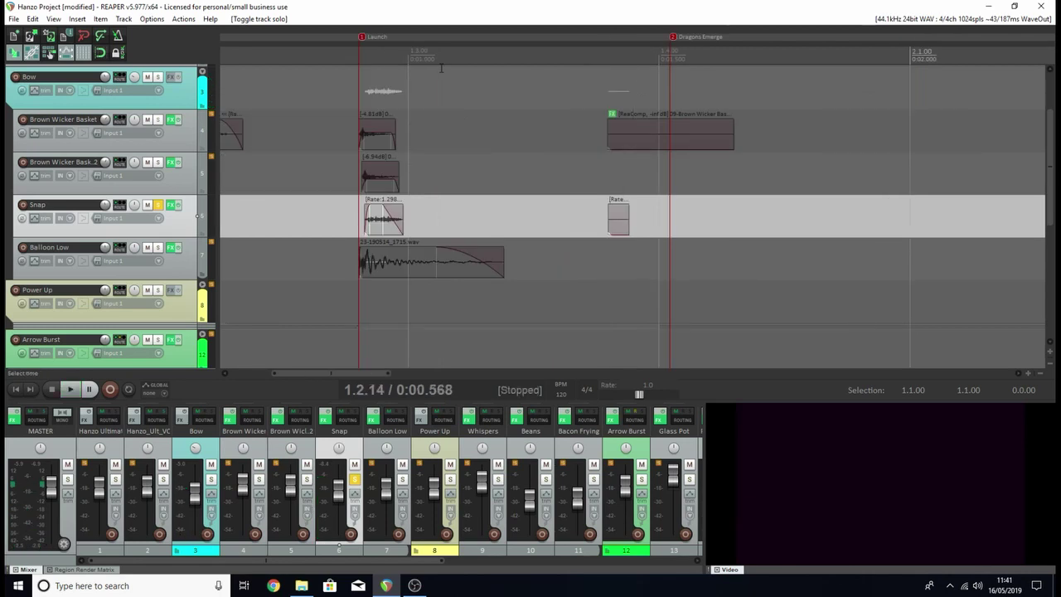
- Cut the clips just before the Dragons Emerge marker from the Brown Wicker Basket and Snap tracks, and return to the project start
left_click(633, 122)
key("ctrl+x")
left_click(620, 217)
key("ctrl+x")
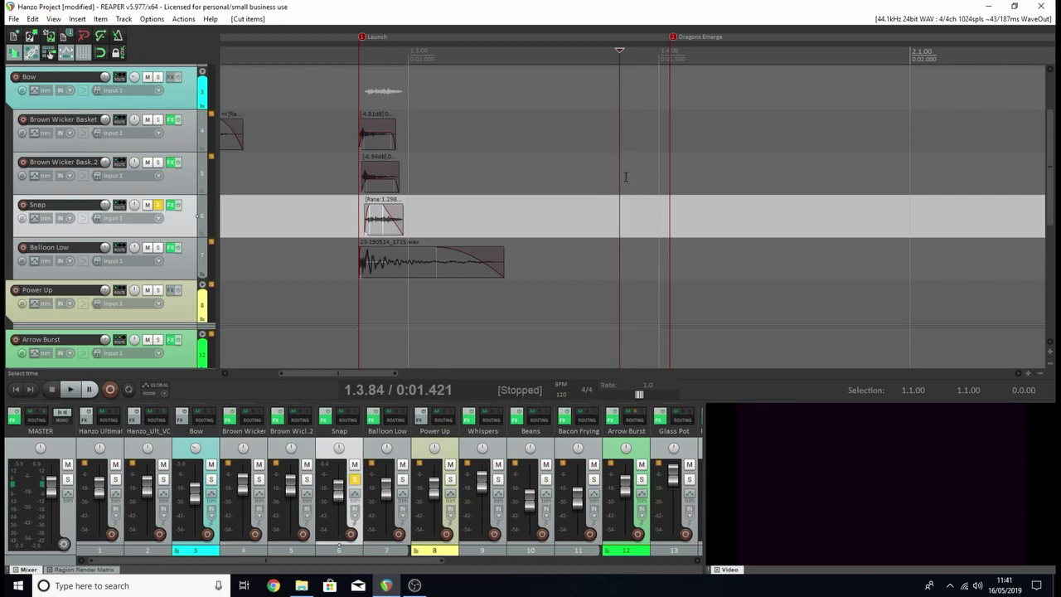
key("Home")
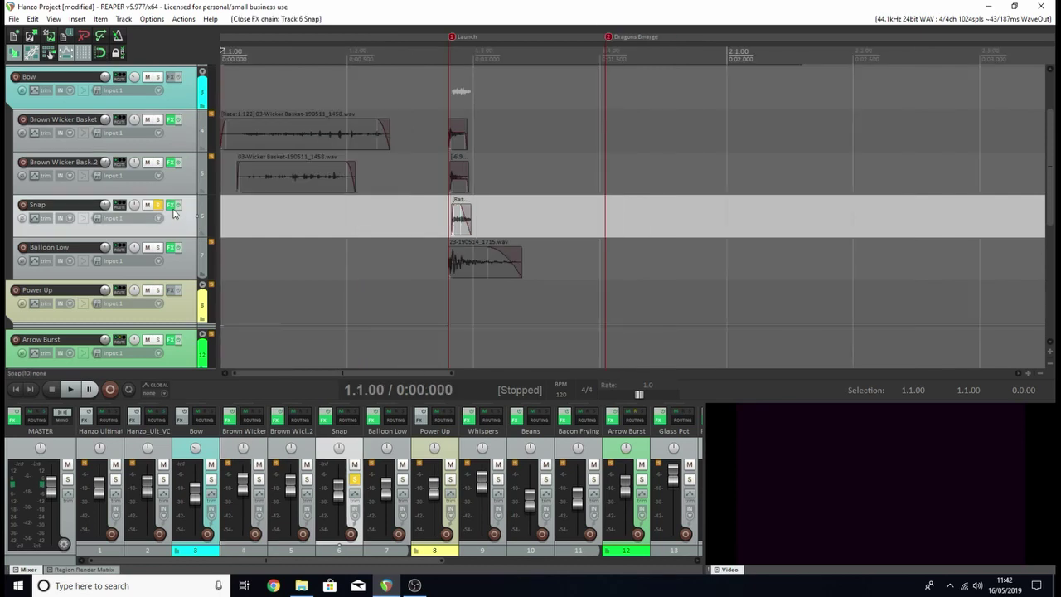
- Review the ReaEQ, Convology XT and ReaPitch settings in the Snap track's effects chain, and close the chain
left_click(170, 205)
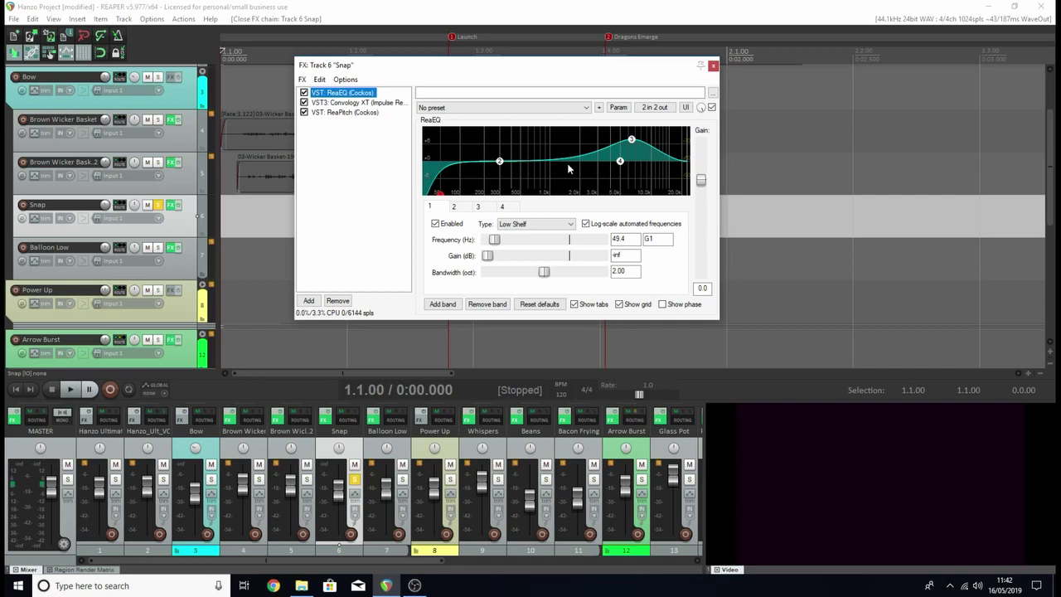
left_click(352, 102)
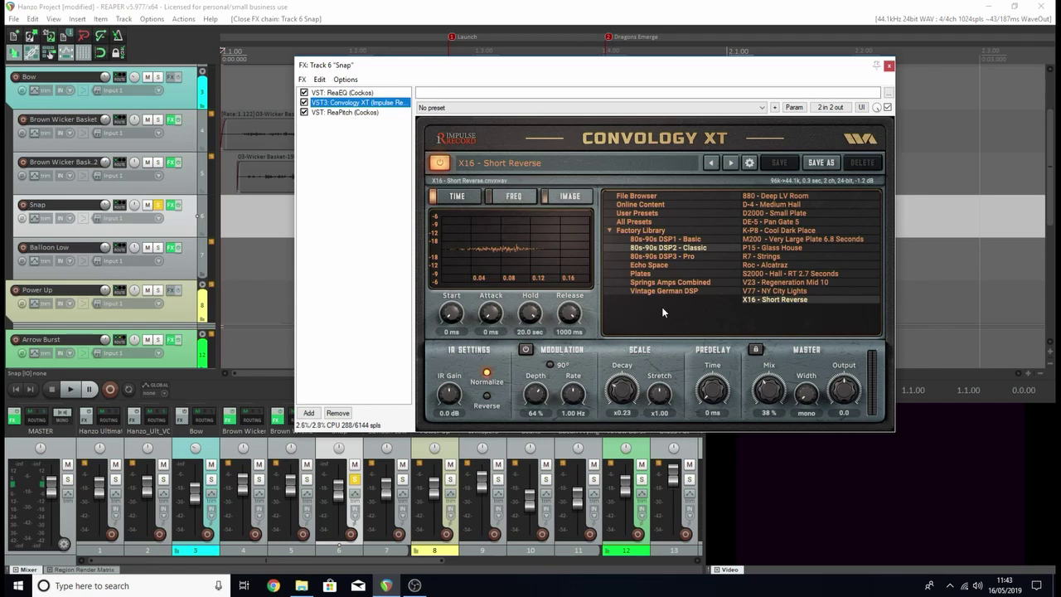
left_click(345, 112)
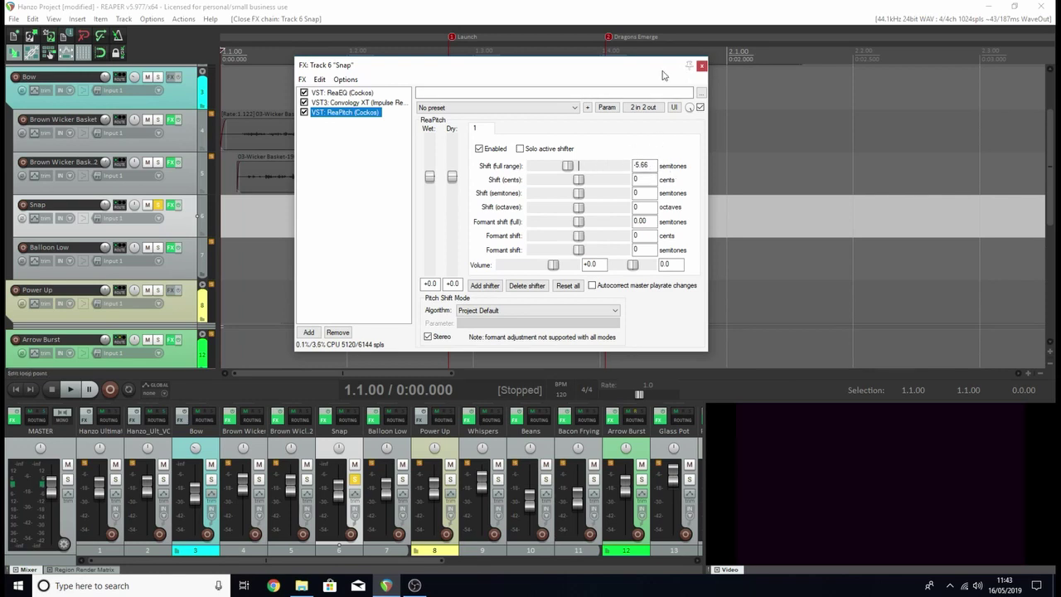
left_click(702, 65)
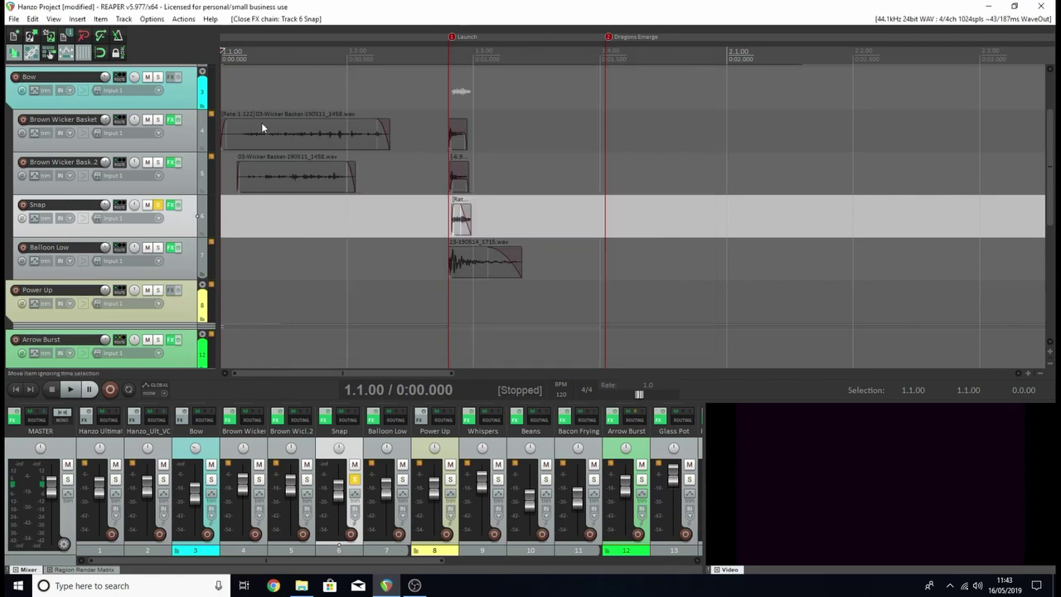
- Add both Brown Wicker Basket tracks to the Snap solo and play the three together from the project start
left_click(157, 122)
left_click(158, 163)
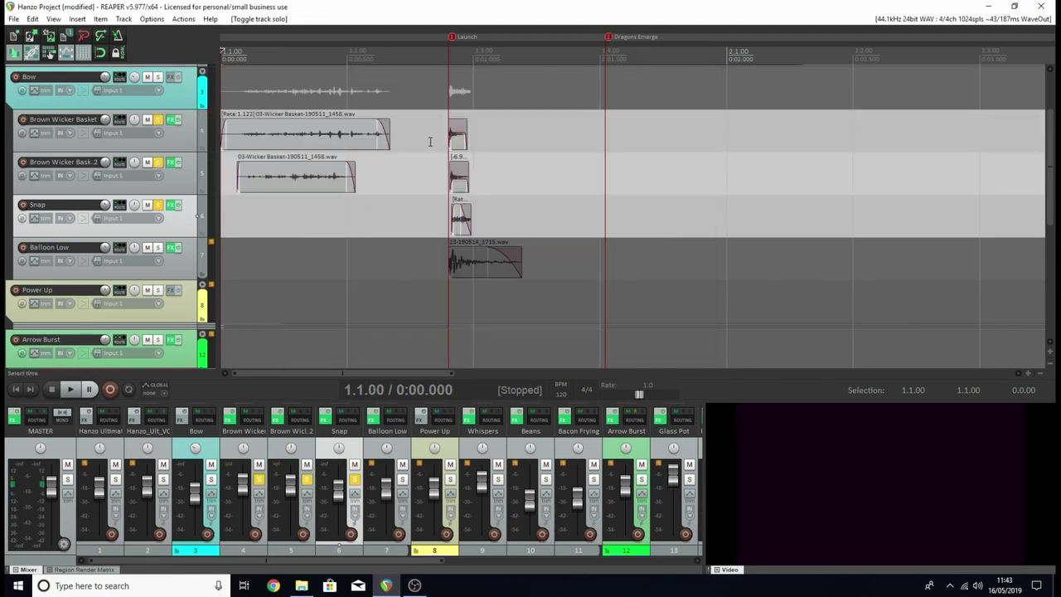
key("space")
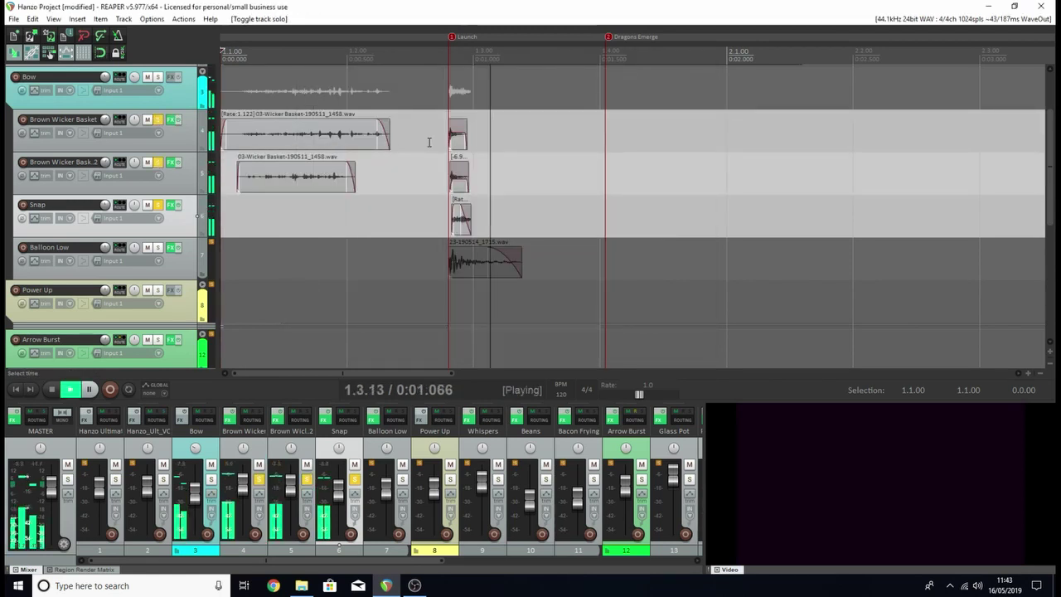
key("space")
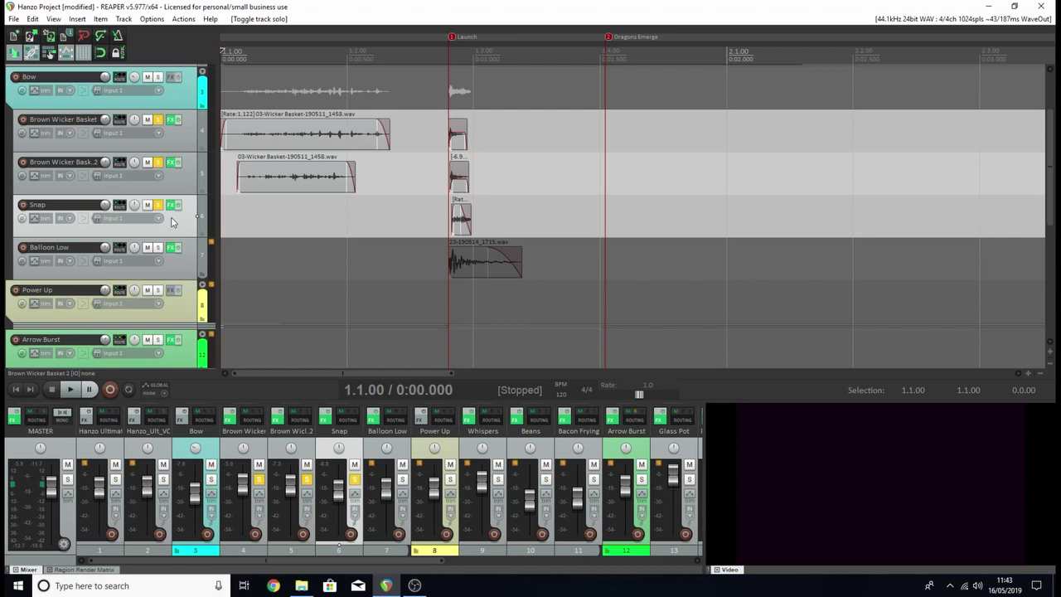
- Solo only the Balloon Low track, audition it from the project start with its effects bypassed, and re-enable the effects
left_click(158, 247)
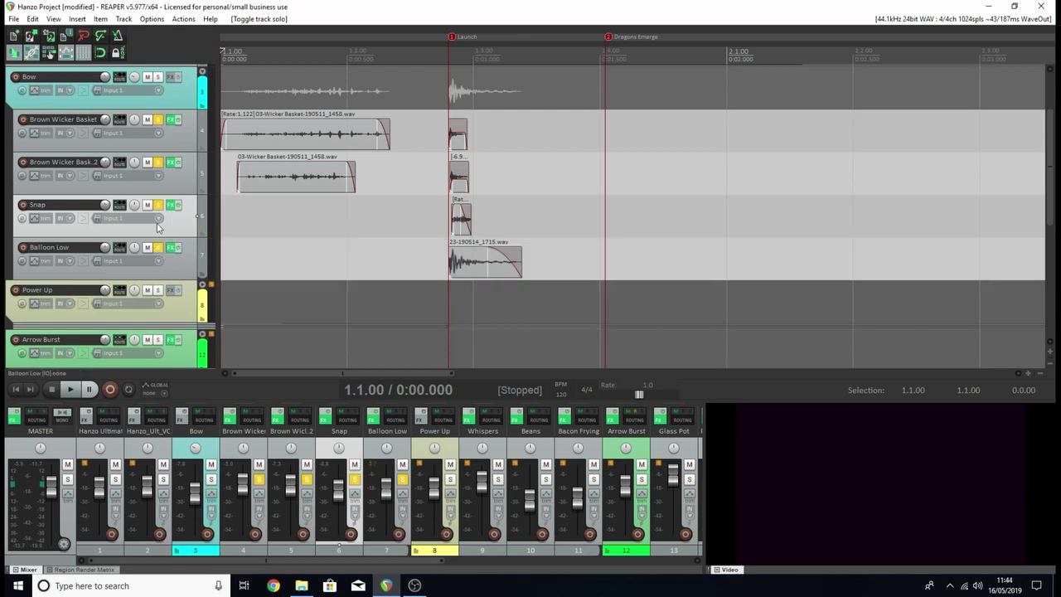
left_click_drag(158, 205, 157, 120)
left_click(170, 247, "ctrl")
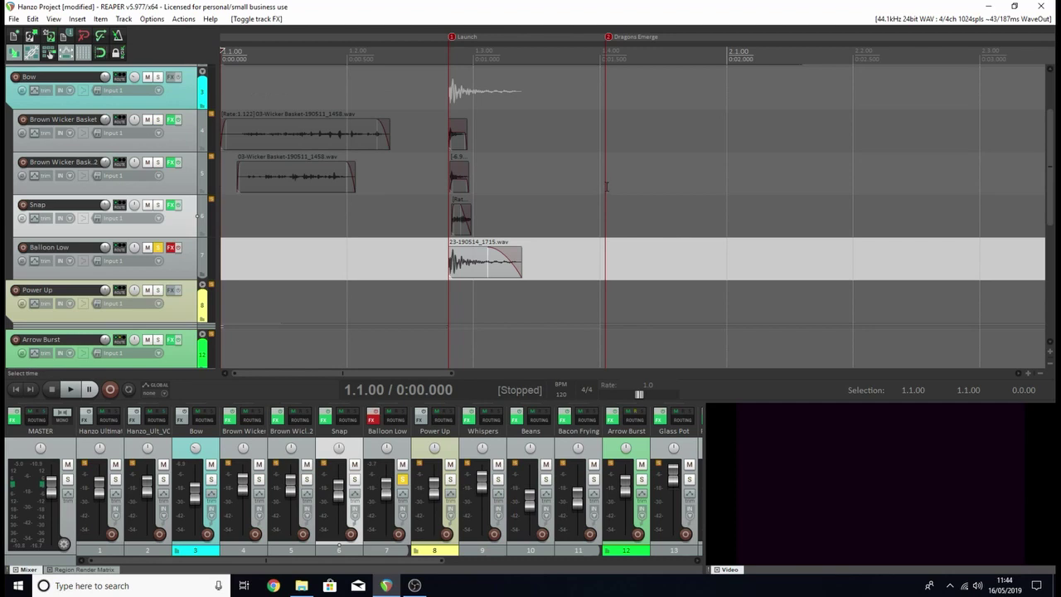
key("space")
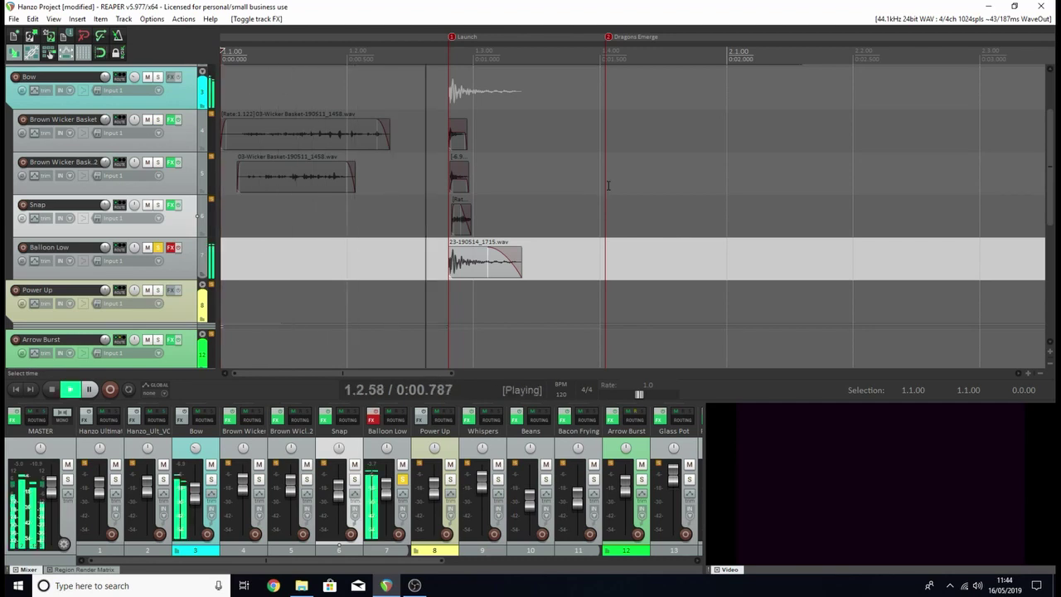
key("space")
left_click(178, 247)
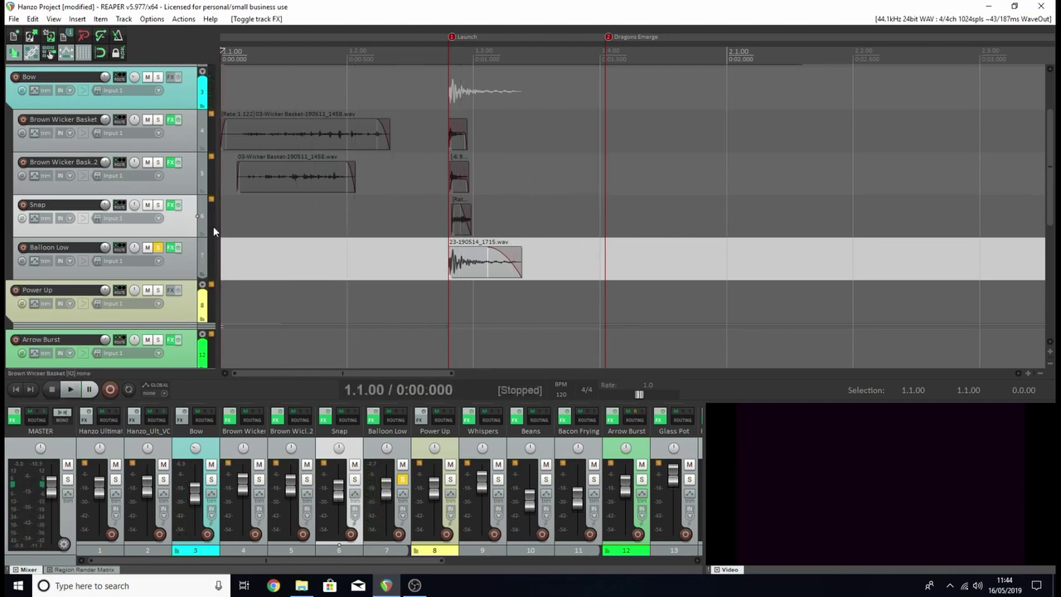
- Review the RX 6 Voice De-noise, ReaEQ and ReaComp settings in the Balloon Low effects chain, and close the chain
left_click(170, 247)
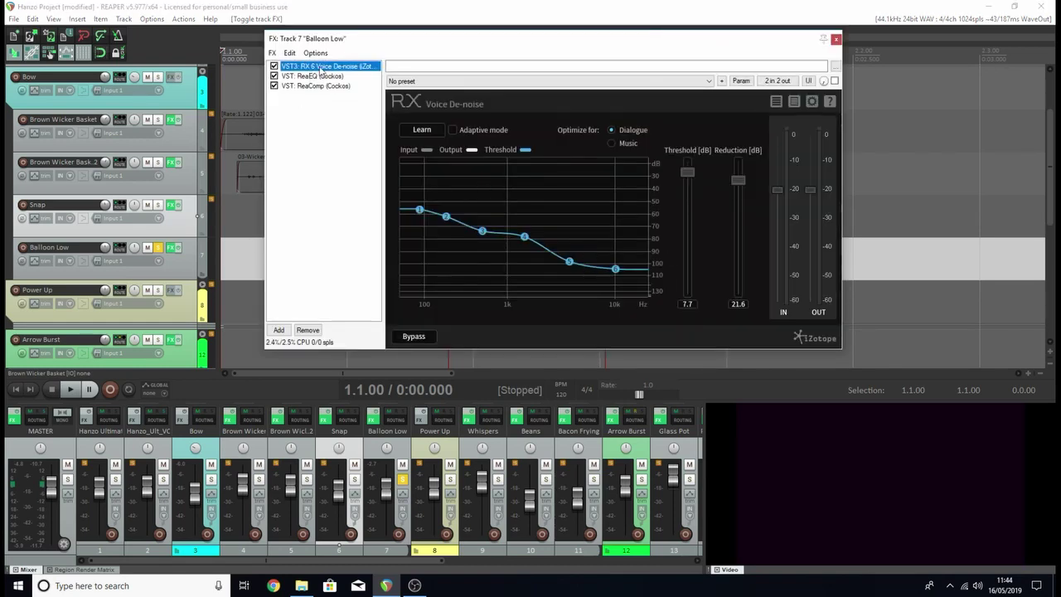
left_click(319, 75)
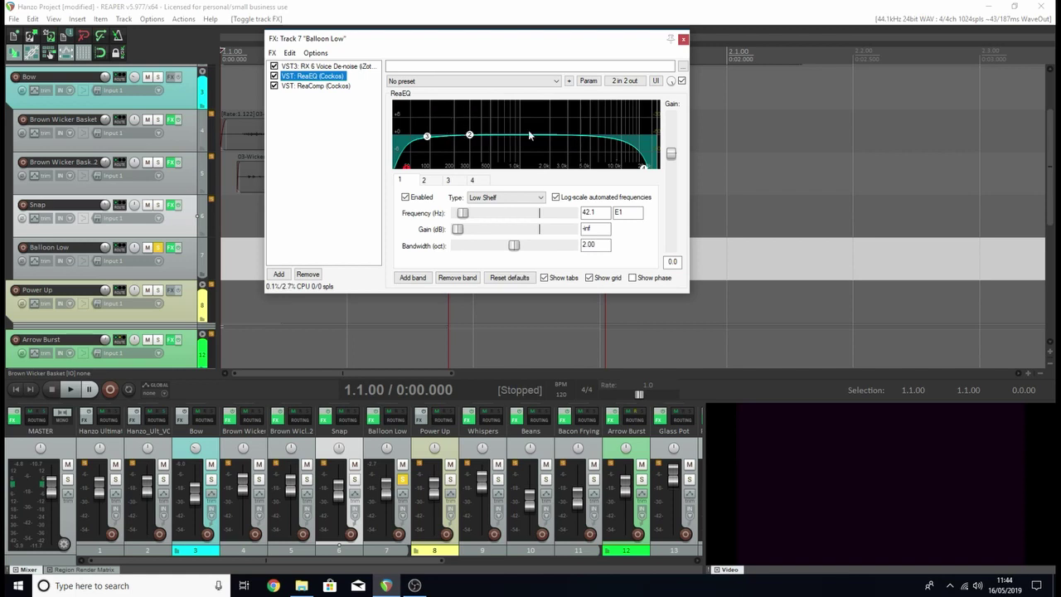
left_click(325, 86)
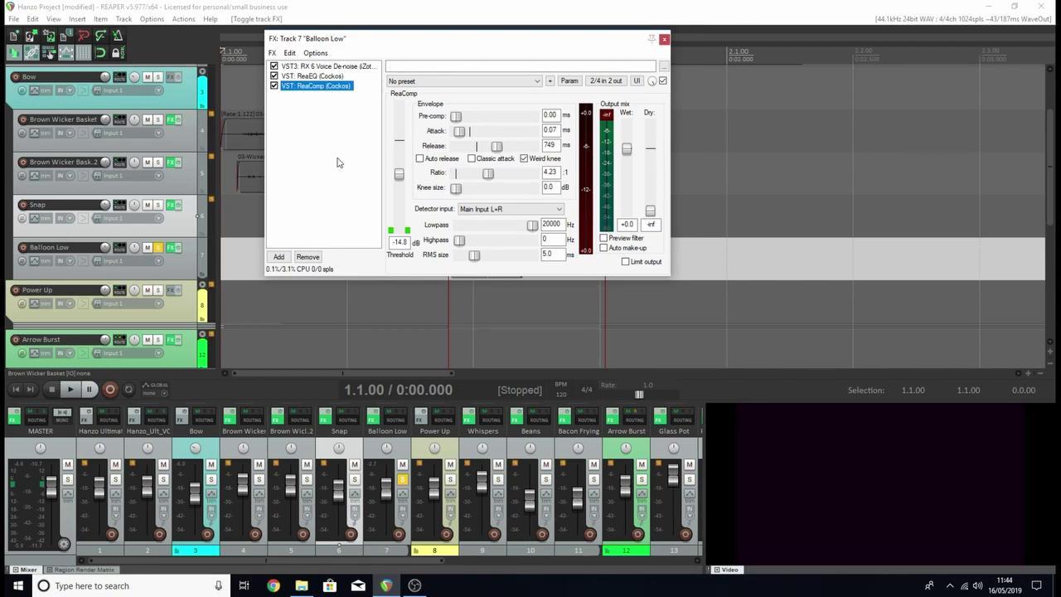
left_click(664, 38)
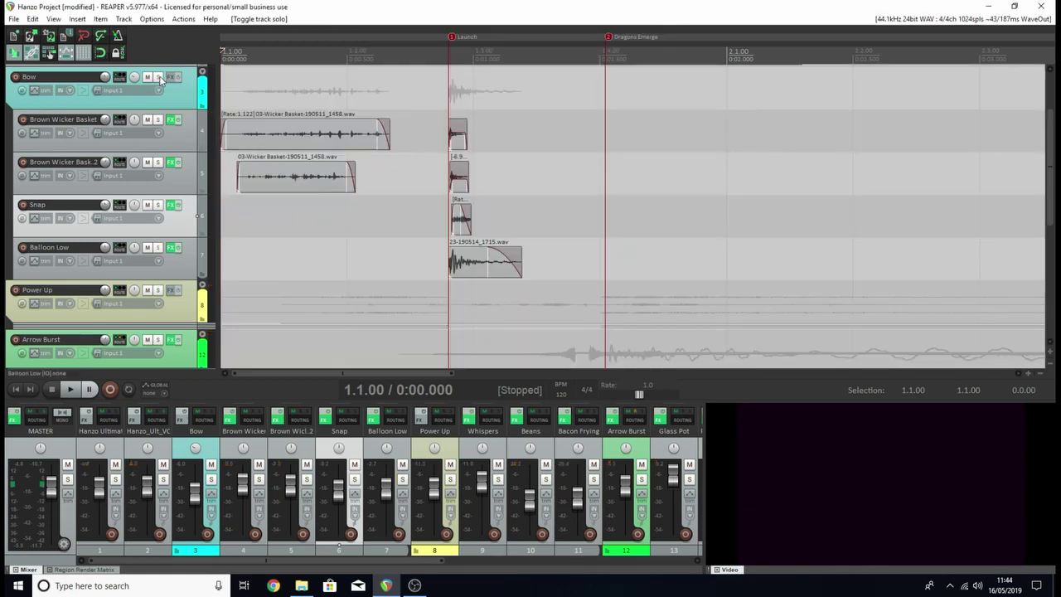
- Clear the Balloon Low solo and audition the whole Bow folder on its own from the project start
left_click(159, 77)
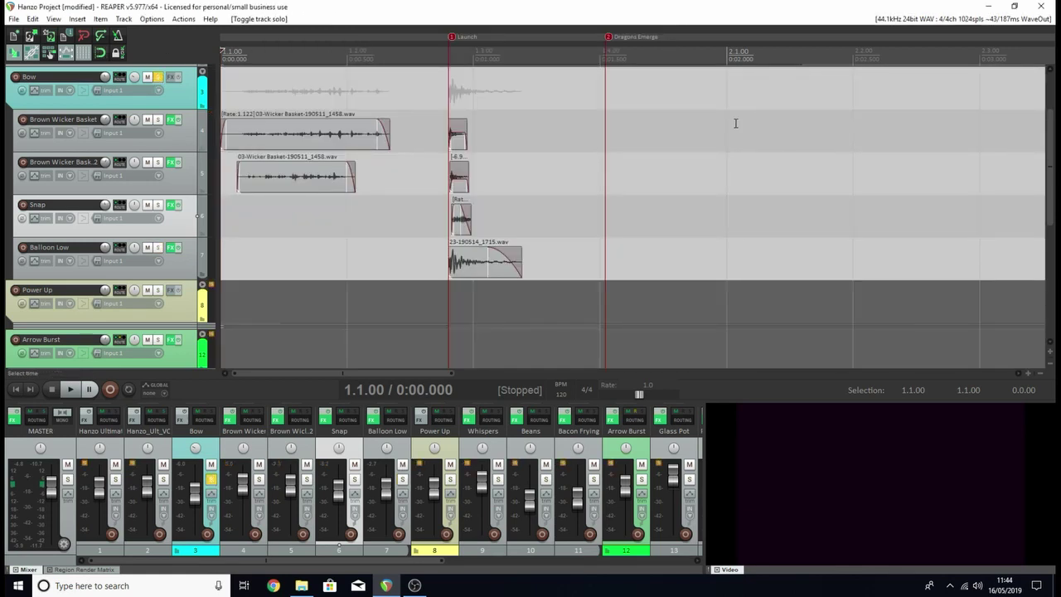
key("space")
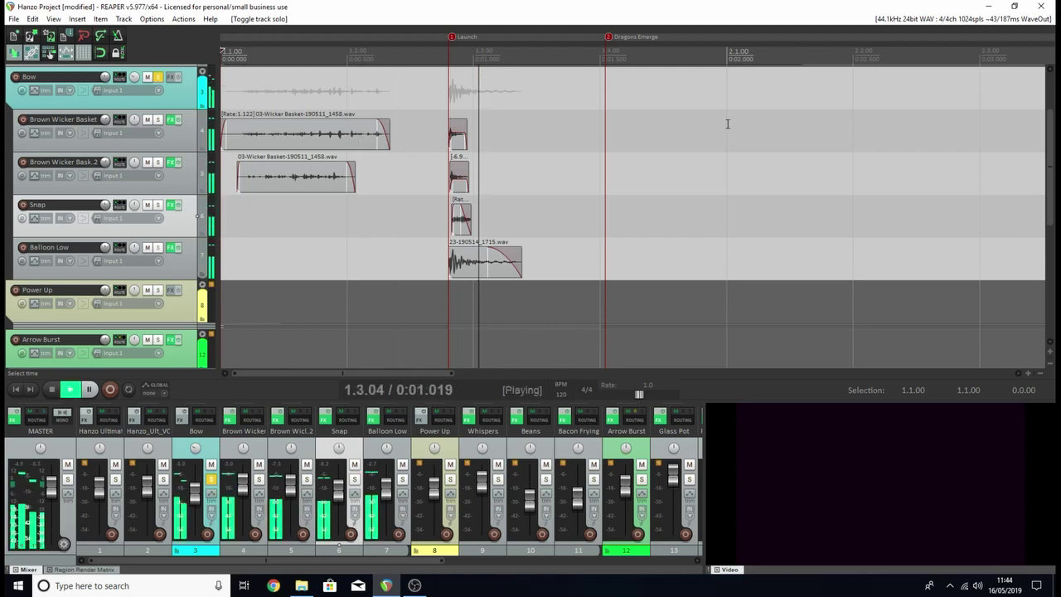
key("space")
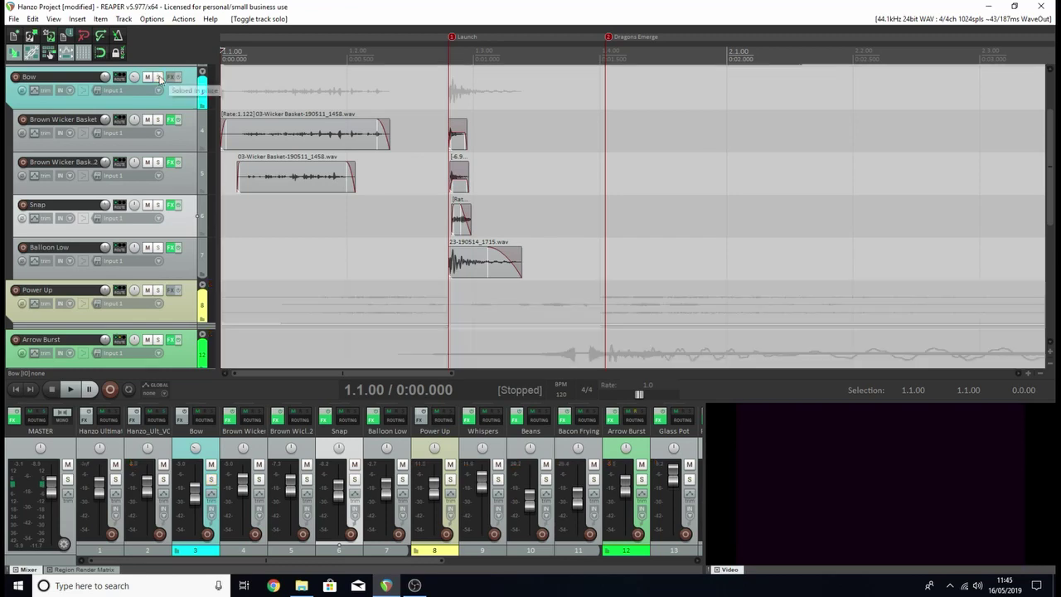
- Compact the Bow folder, expand the Power Up folder's tracks, and select the Whispers track
left_click(203, 72)
left_click(203, 72)
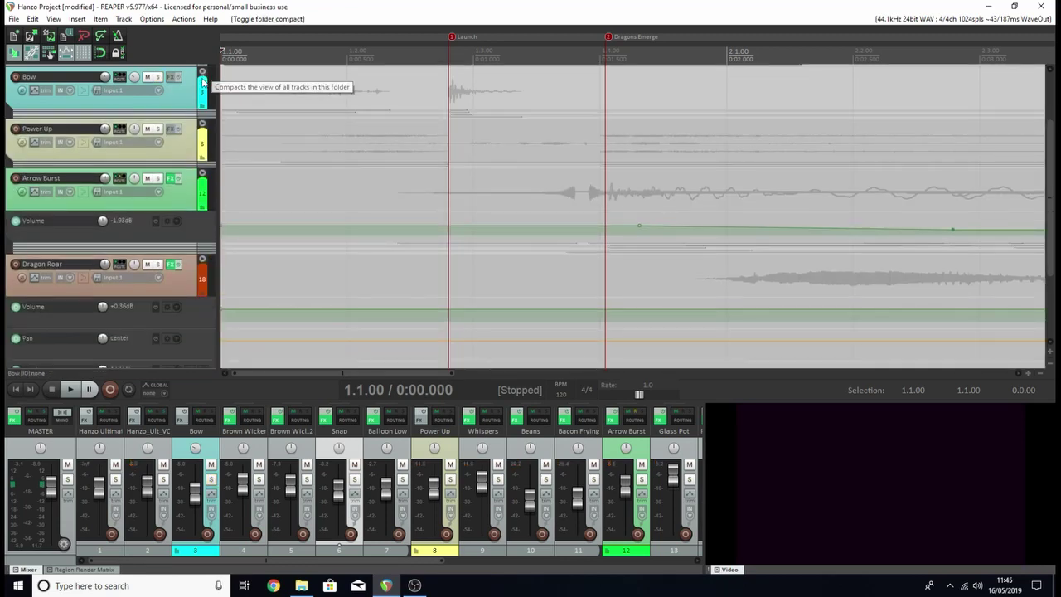
left_click(202, 125)
scroll(181, 178, "down", 3)
left_click(181, 178)
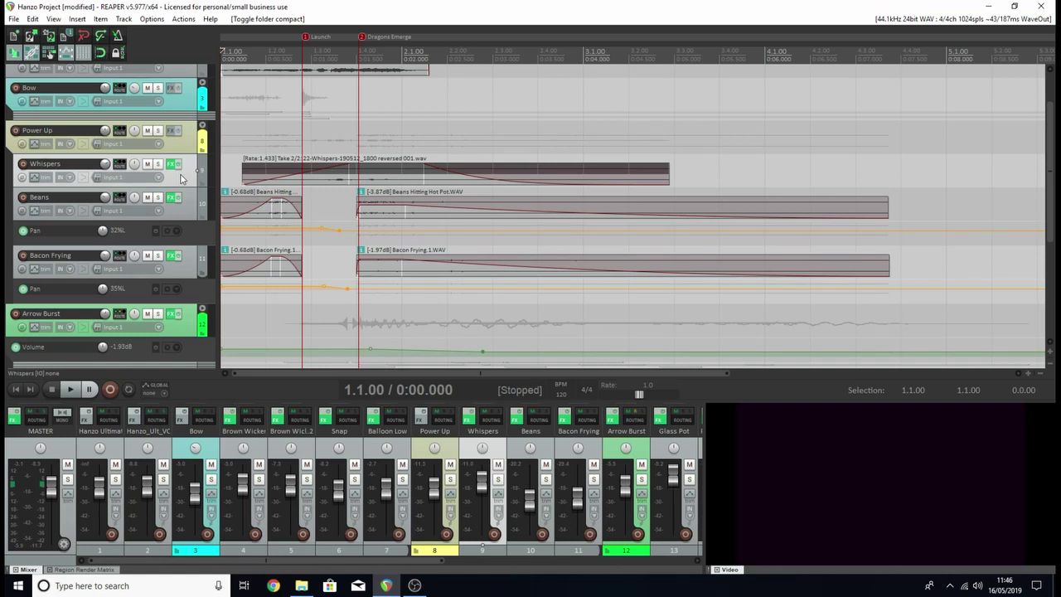
- Bypass the Whispers track's effects, solo the track and play it from the project start
left_click(176, 169)
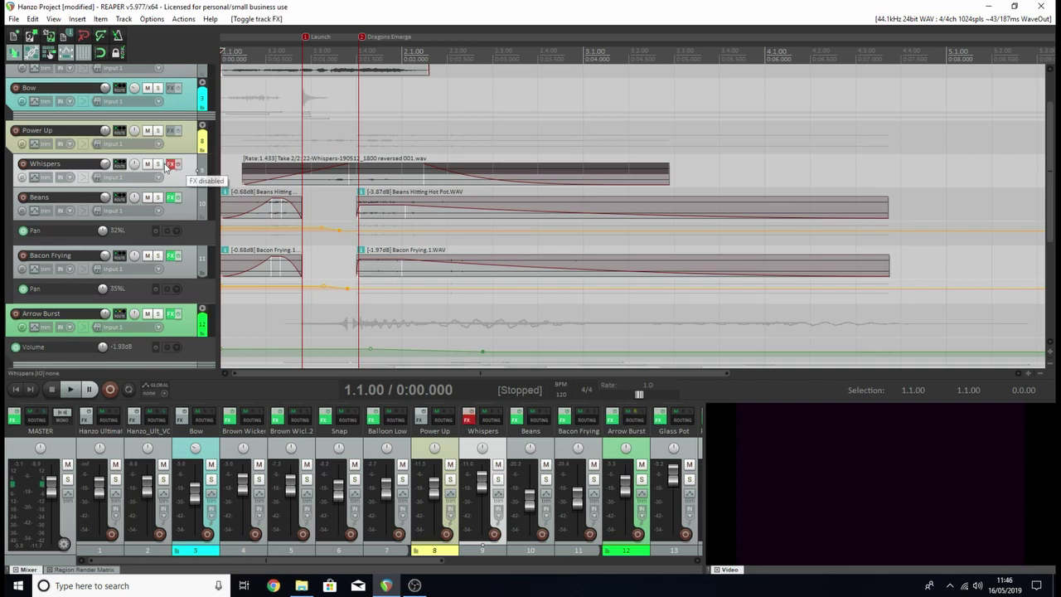
left_click(157, 163)
key("space")
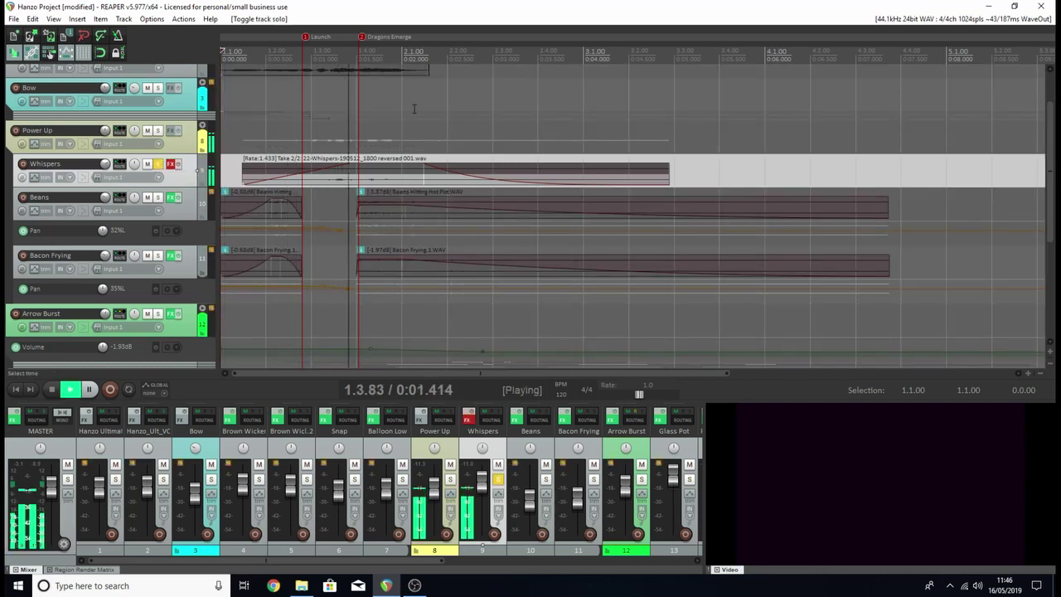
key("space")
- Audition the original, non-reversed take of the Whispers clip, switch back to the reversed take and return to the project start
left_click(383, 169)
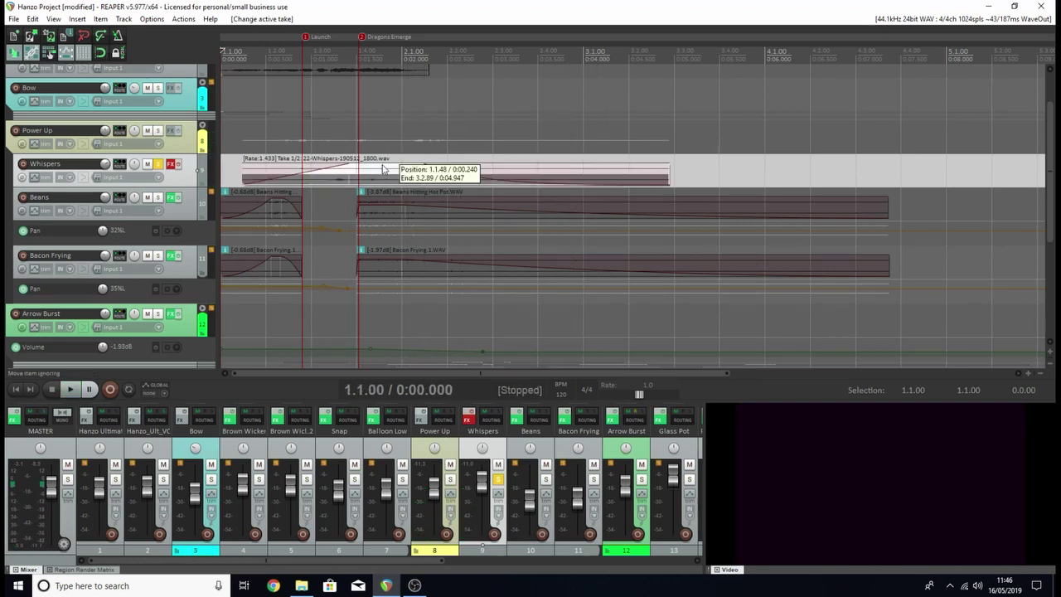
key("Home")
key("space")
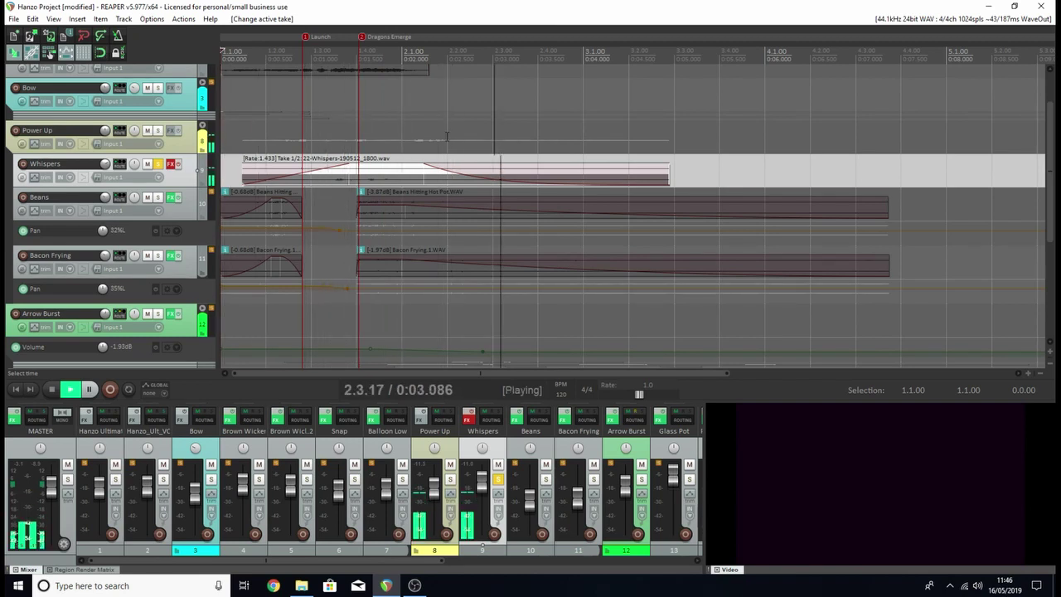
key("space")
left_click(379, 174)
key("ctrl+alt+r")
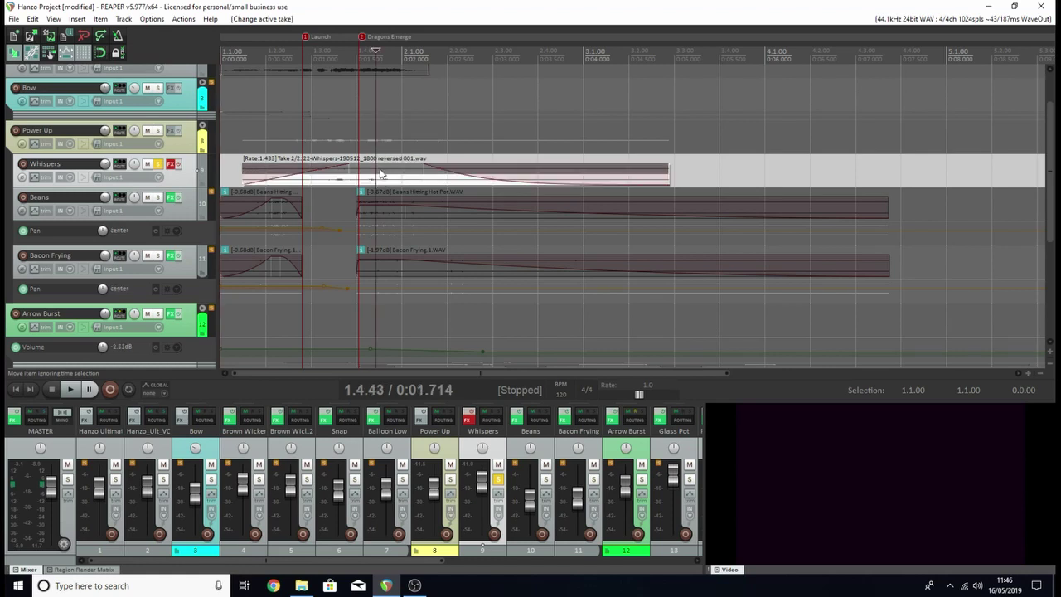
key("Home")
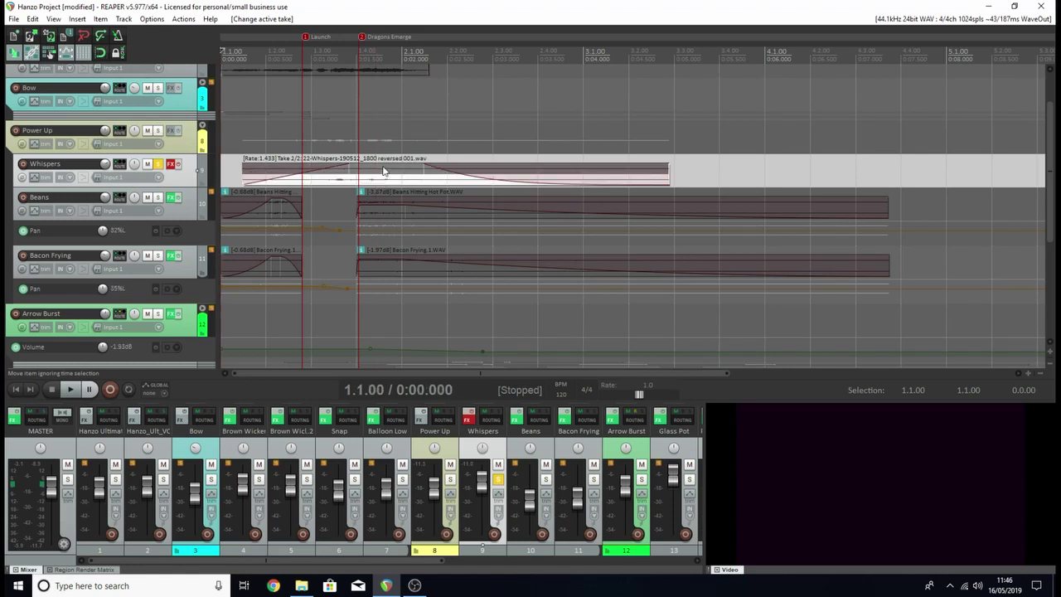
- Re-enable the Whispers effects and review the RX 6 Voice De-noise, ReaEQ, ReaDelay, Convology XT, Tremolo and ReaComp settings in the chain
left_click(172, 165)
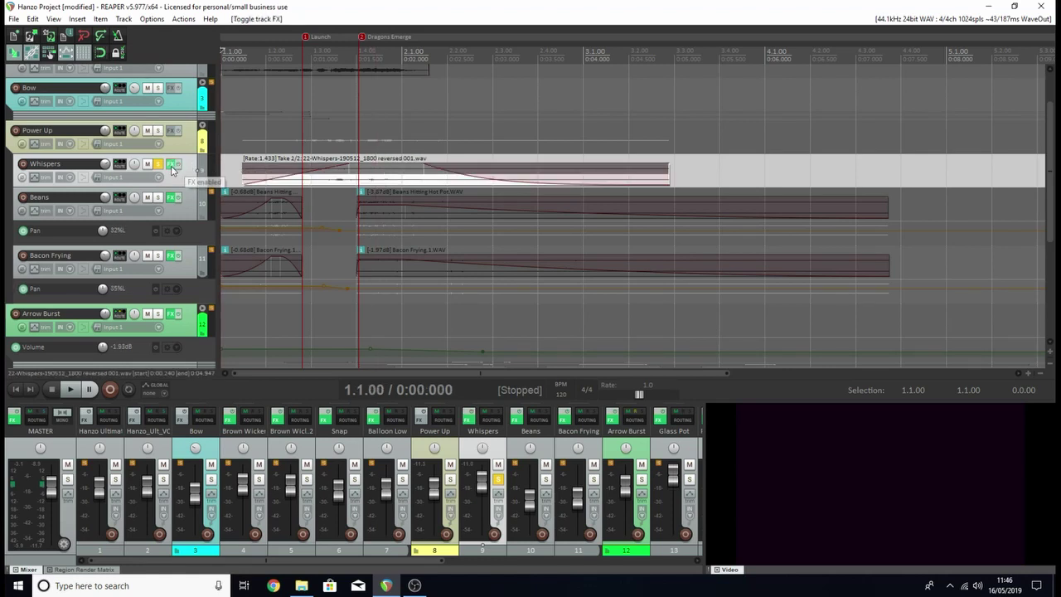
left_click(172, 164)
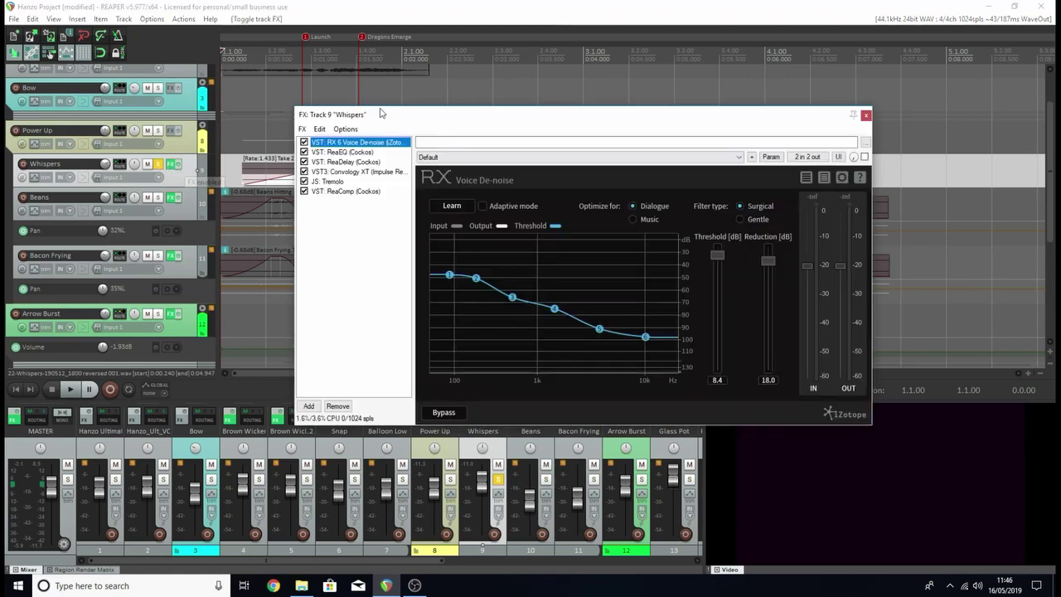
left_click(362, 154)
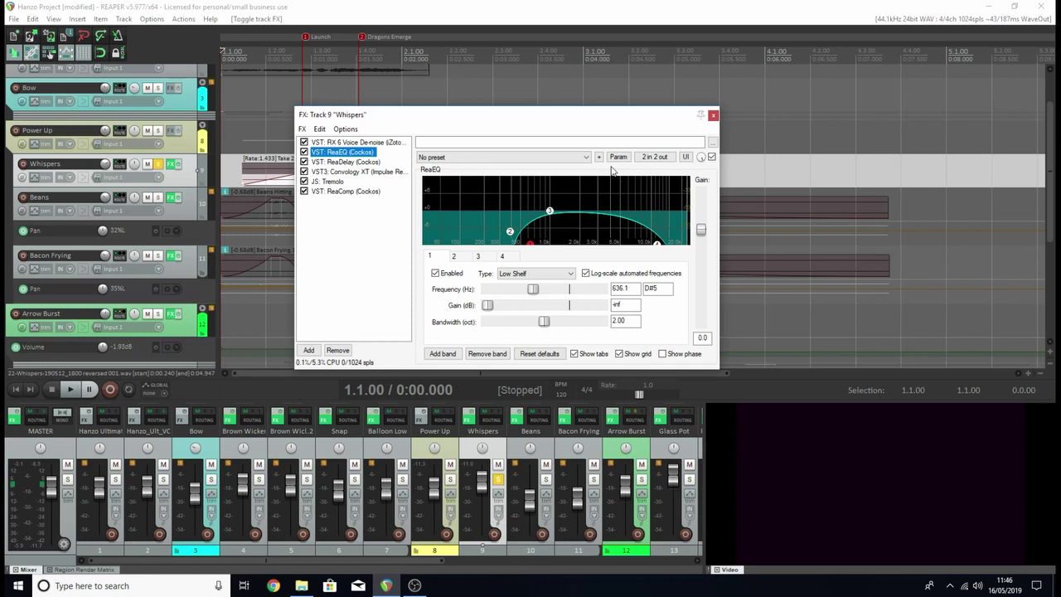
left_click(344, 162)
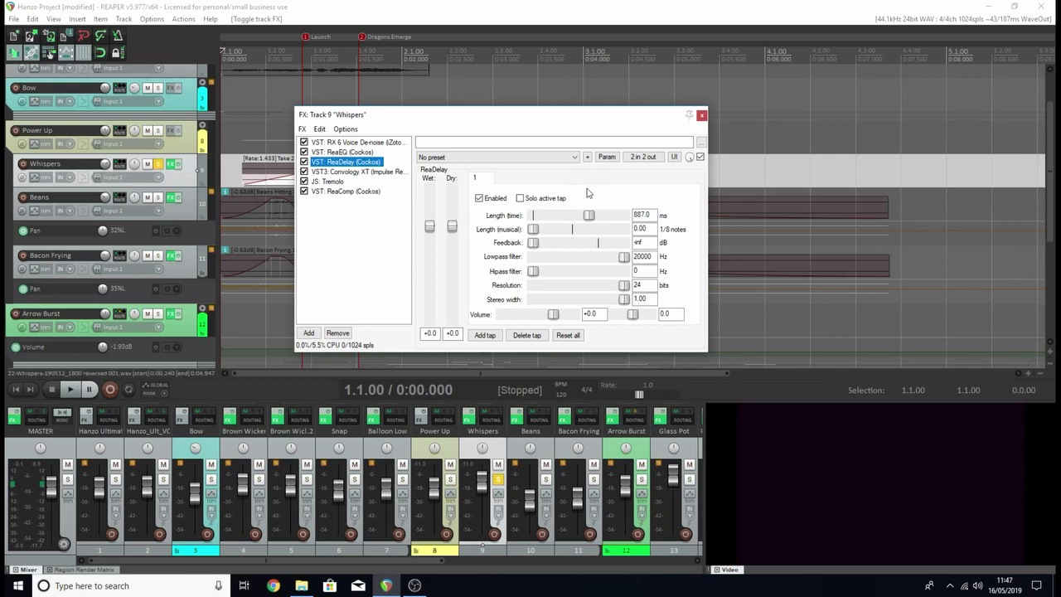
left_click(378, 172)
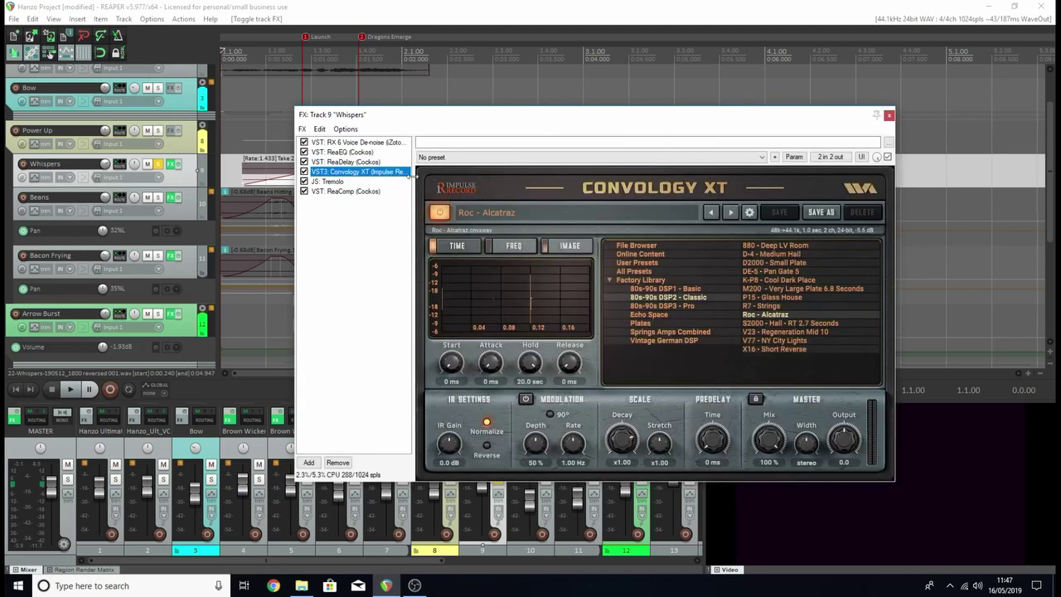
left_click_drag(679, 129, 615, 98)
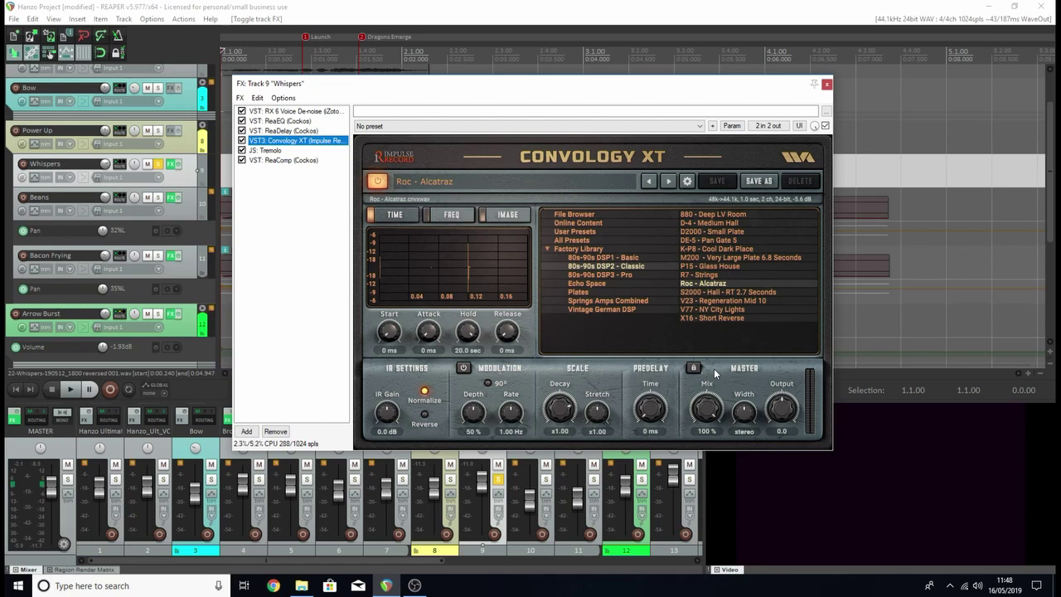
left_click(267, 150)
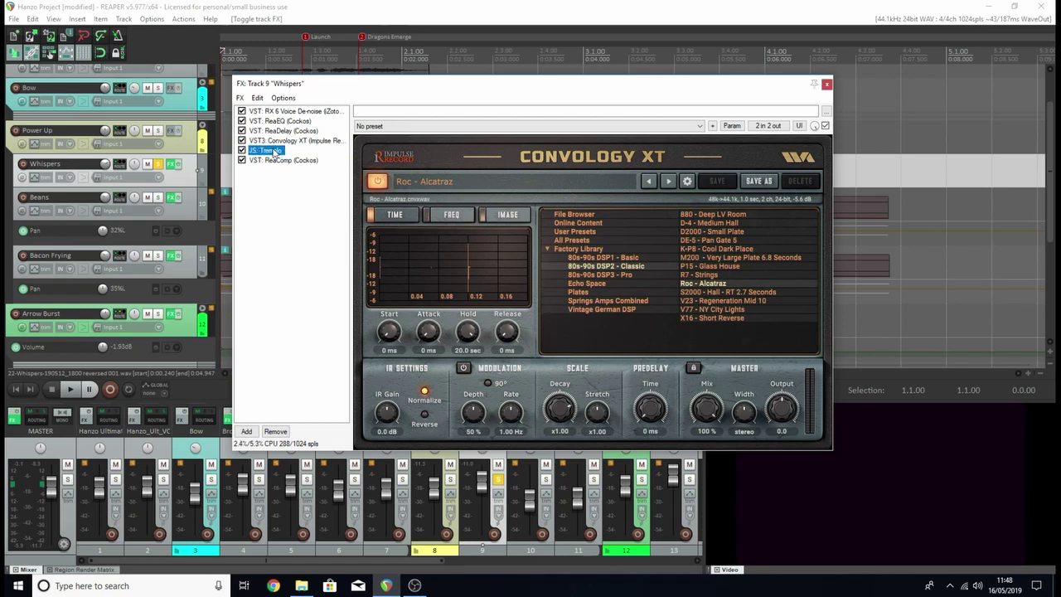
left_click_drag(561, 90, 633, 157)
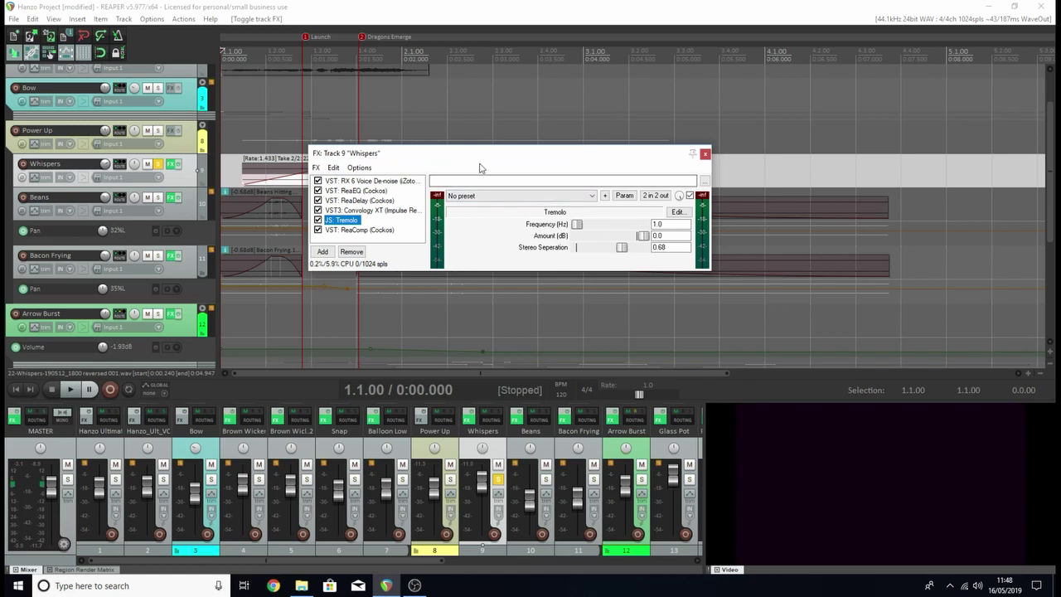
key("Down")
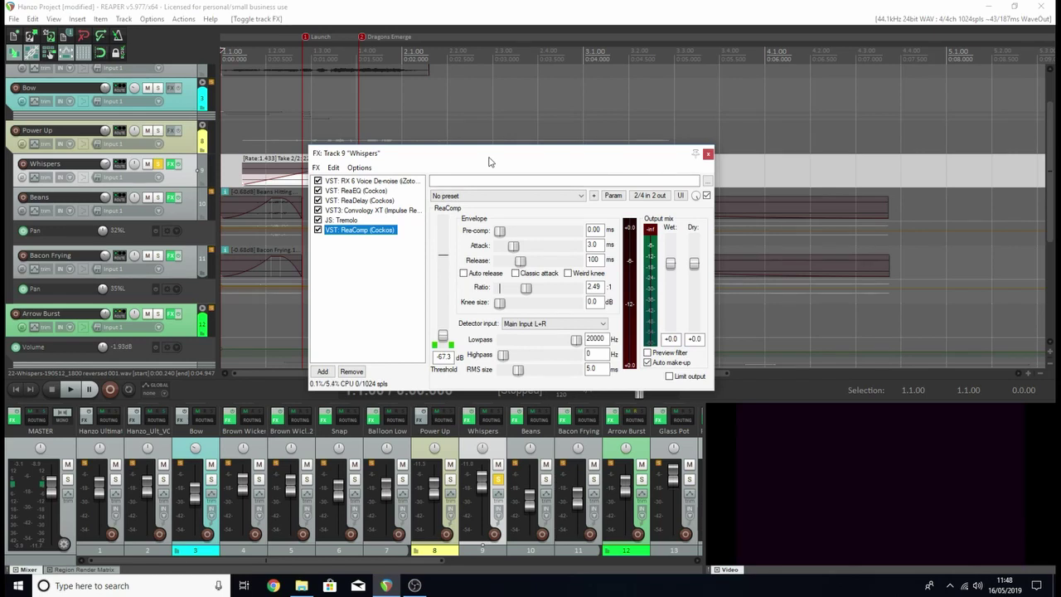
- Close the Whispers effects and unsolo the track, and audition the Beans track soloed with its effects bypassed from the project start
left_click(171, 163)
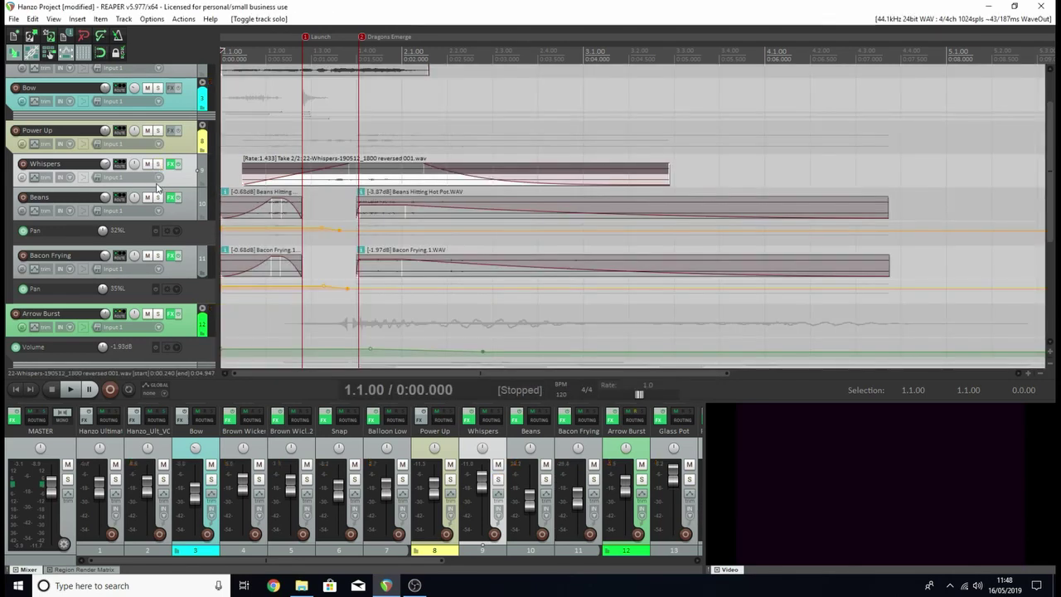
left_click(180, 213)
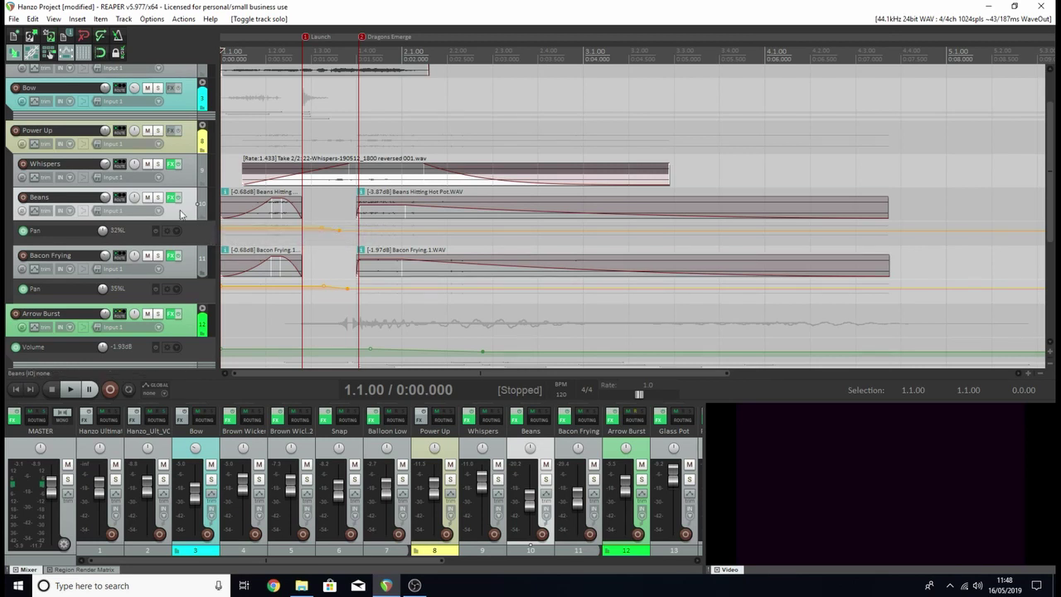
left_click(190, 273)
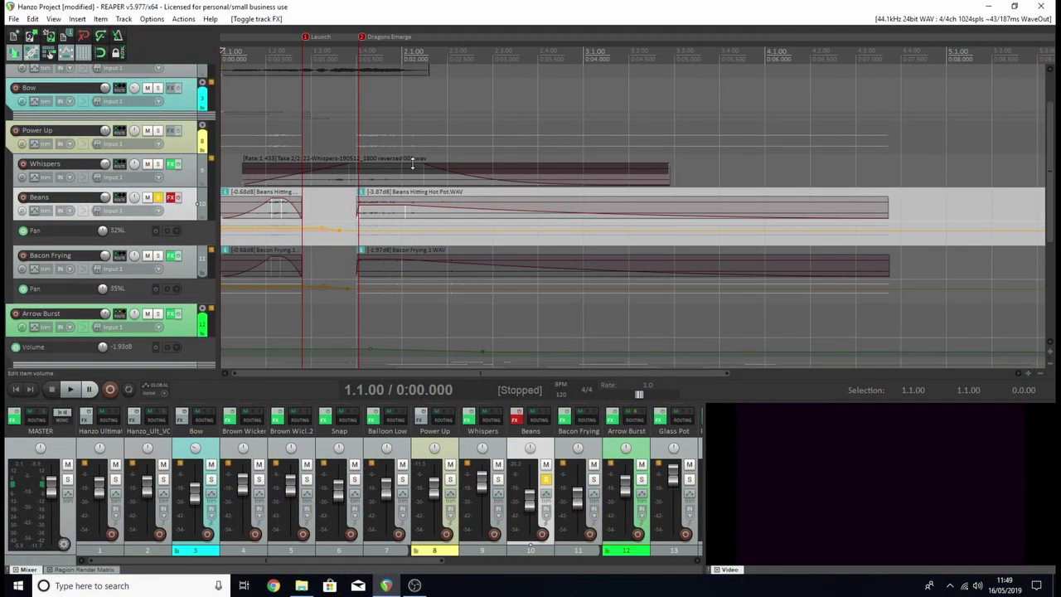
key("space")
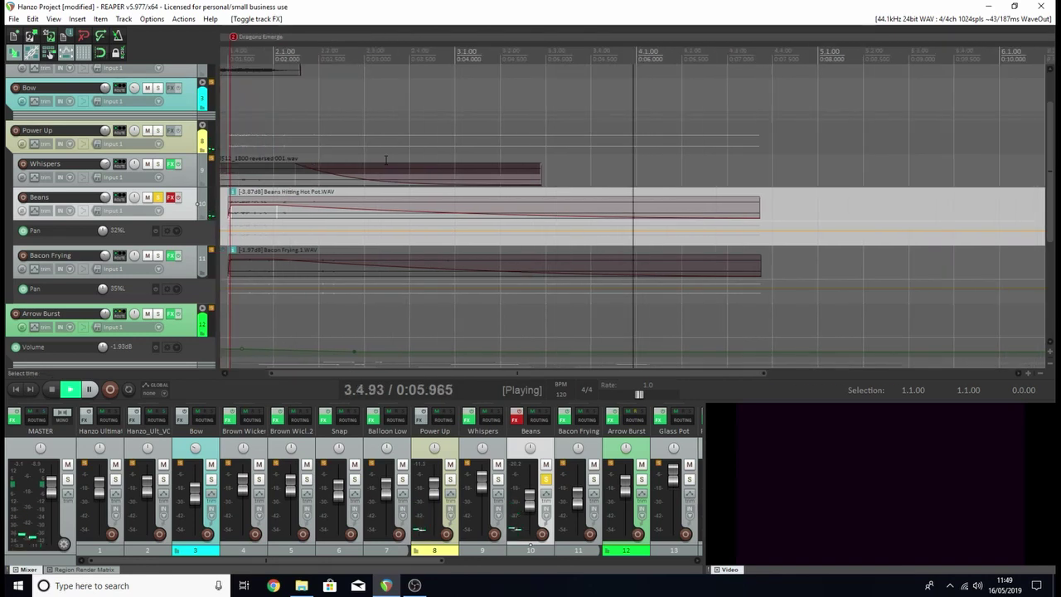
key("space")
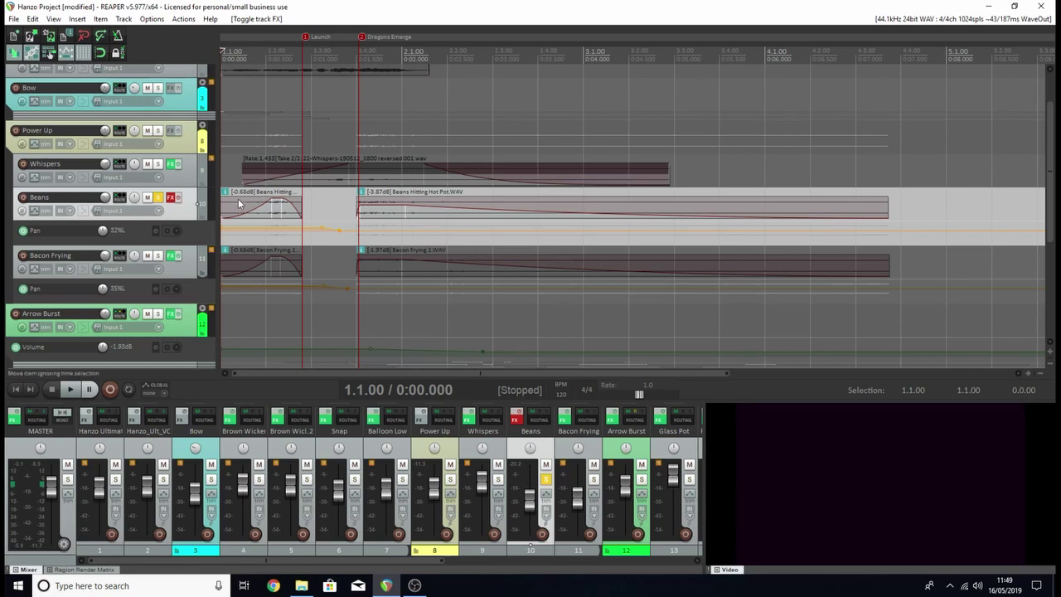
- Re-enable the Beans track's effects and review the ReaEQ, ReaPitch and Krush settings in its chain
left_click(175, 201)
left_click(175, 201)
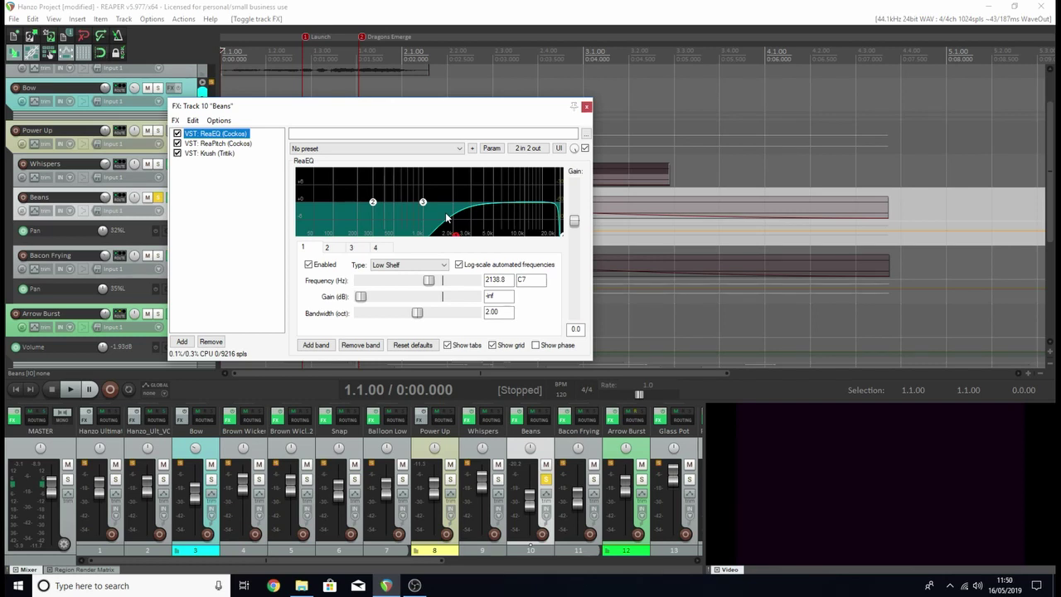
left_click(239, 146)
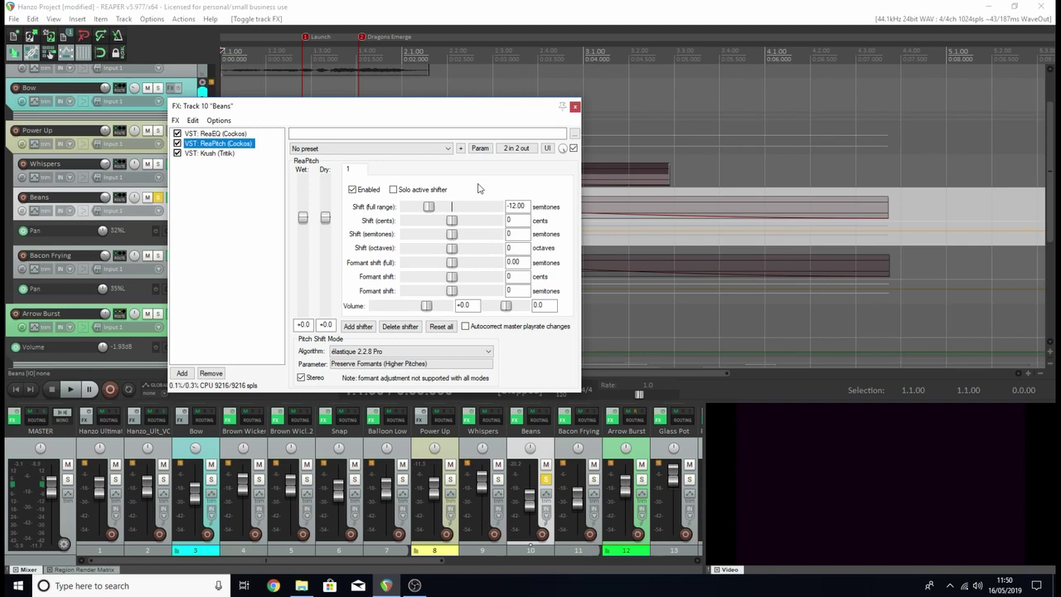
left_click(233, 154)
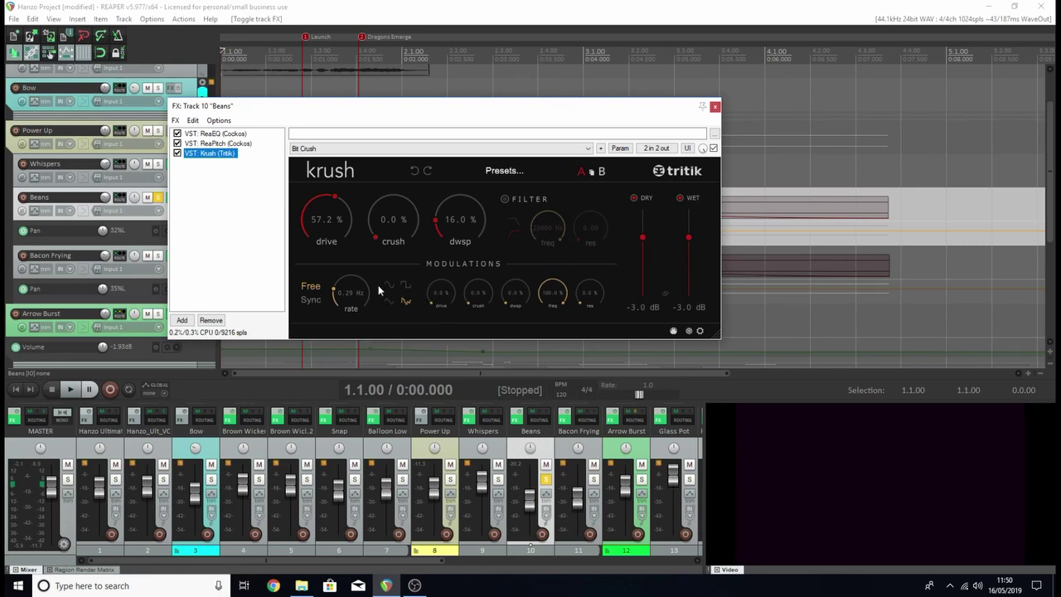
- Set Krush's modulation rate to 0.00 Hz and its freq modulation to 0.0 %, and play the soloed Beans track with effects
left_click_drag(350, 292, 350, 319)
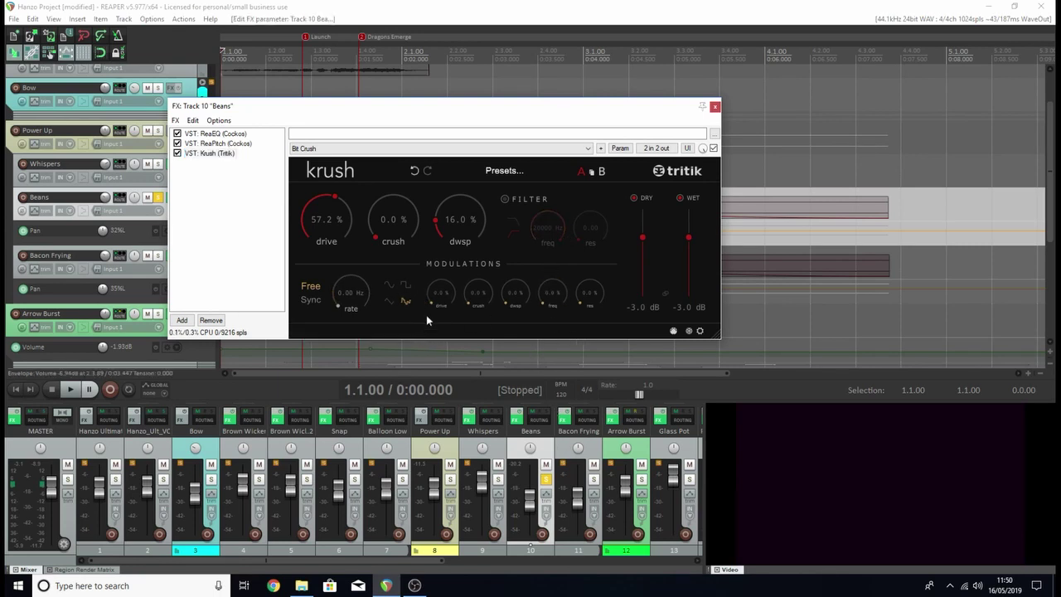
key("Escape")
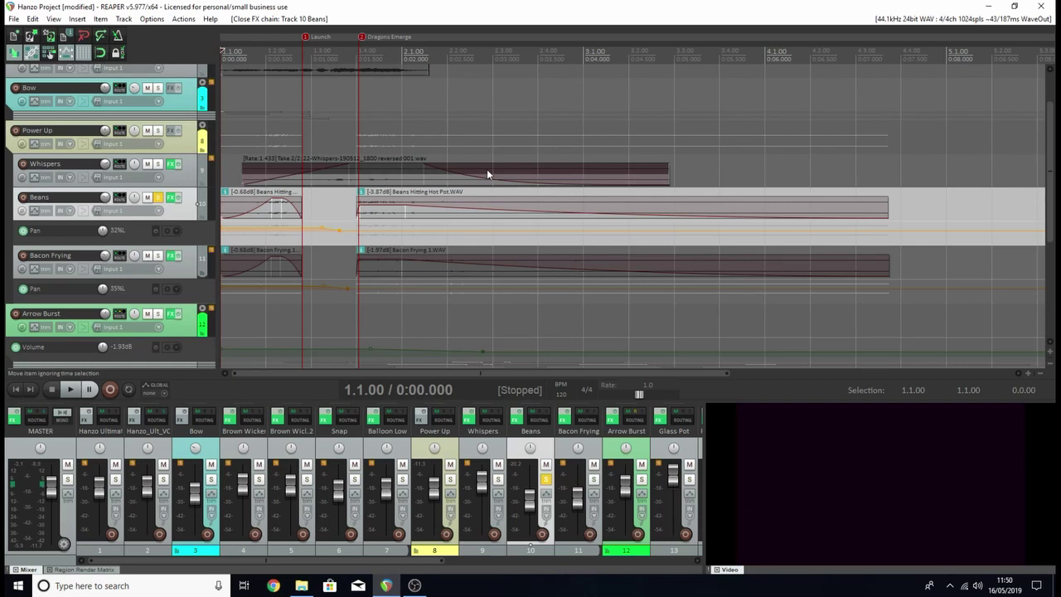
key("space")
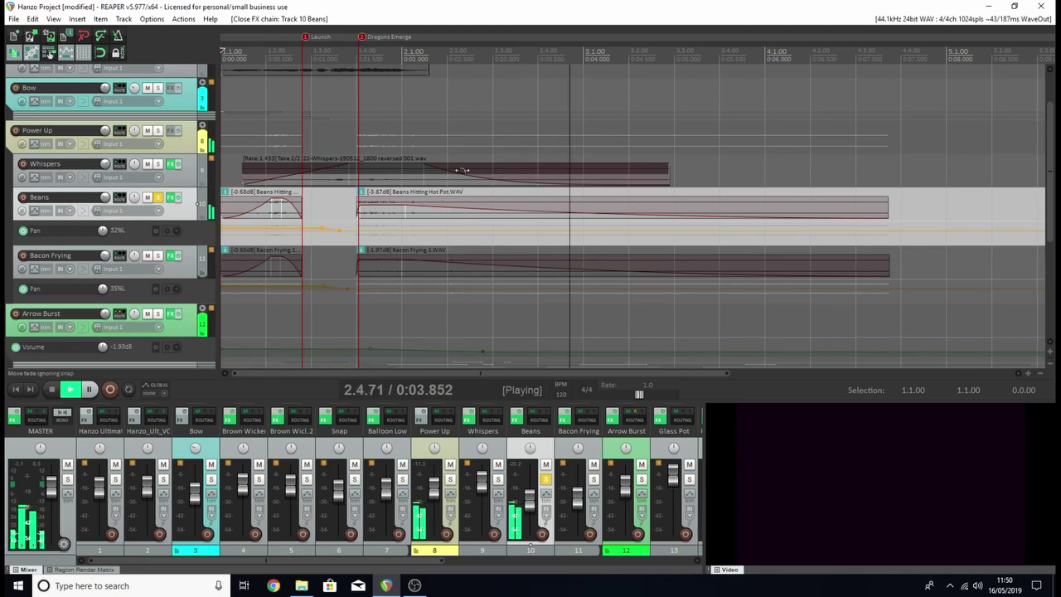
key("space")
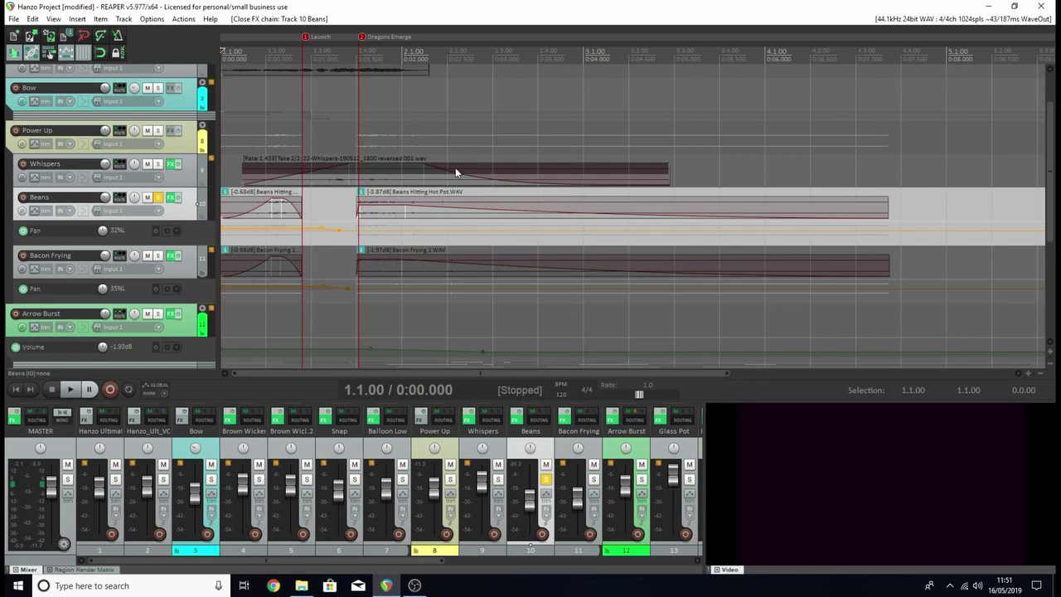
- Unsolo Beans and audition the Bacon Frying track soloed with its effects bypassed from the project start
mouse_move(282, 228)
left_click(158, 197)
left_click(175, 273)
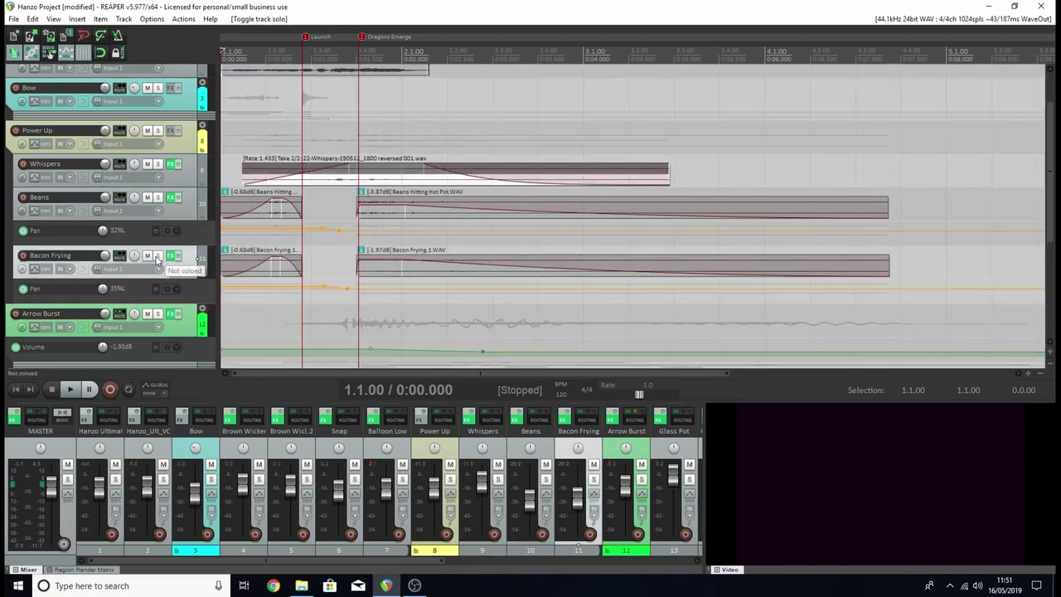
left_click(157, 255)
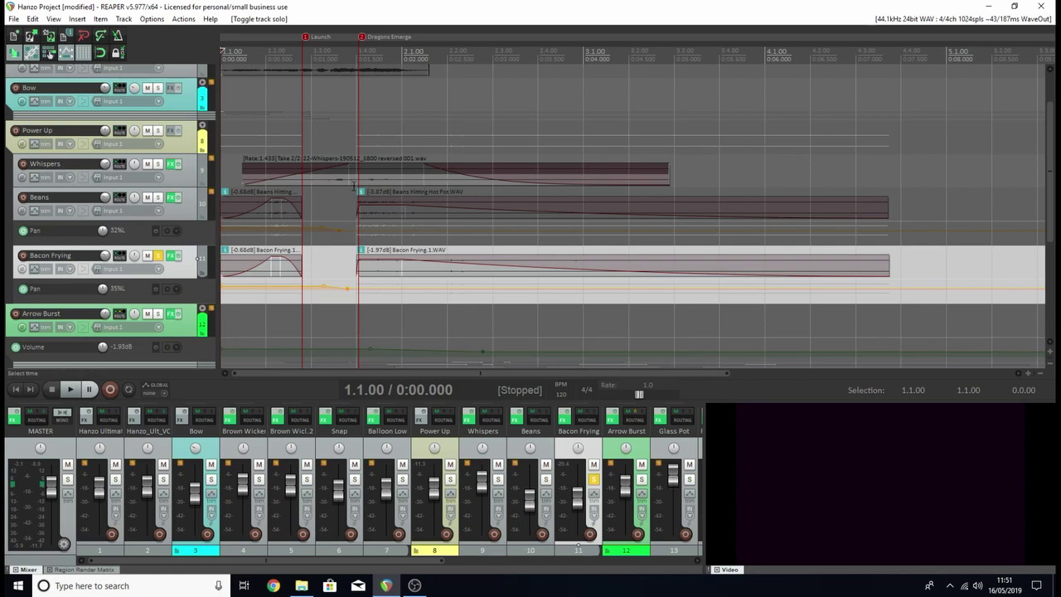
left_click(179, 260)
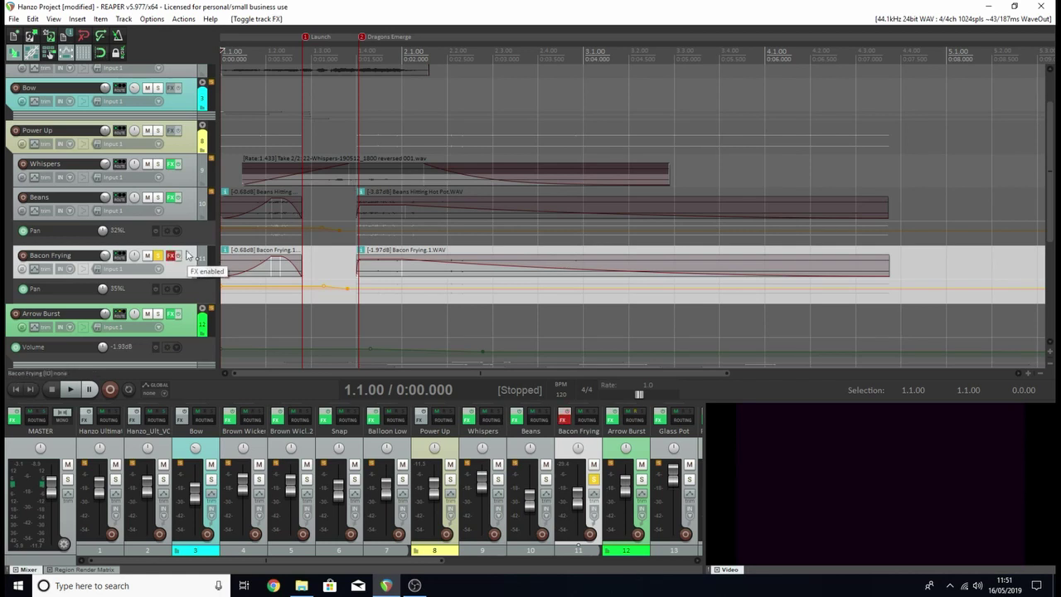
key("space")
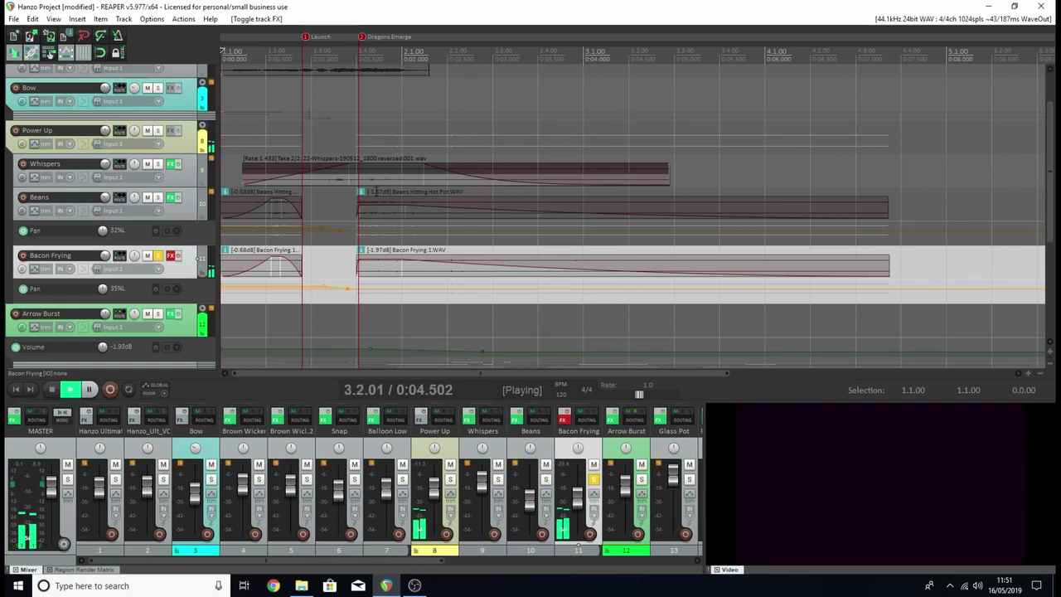
key("space")
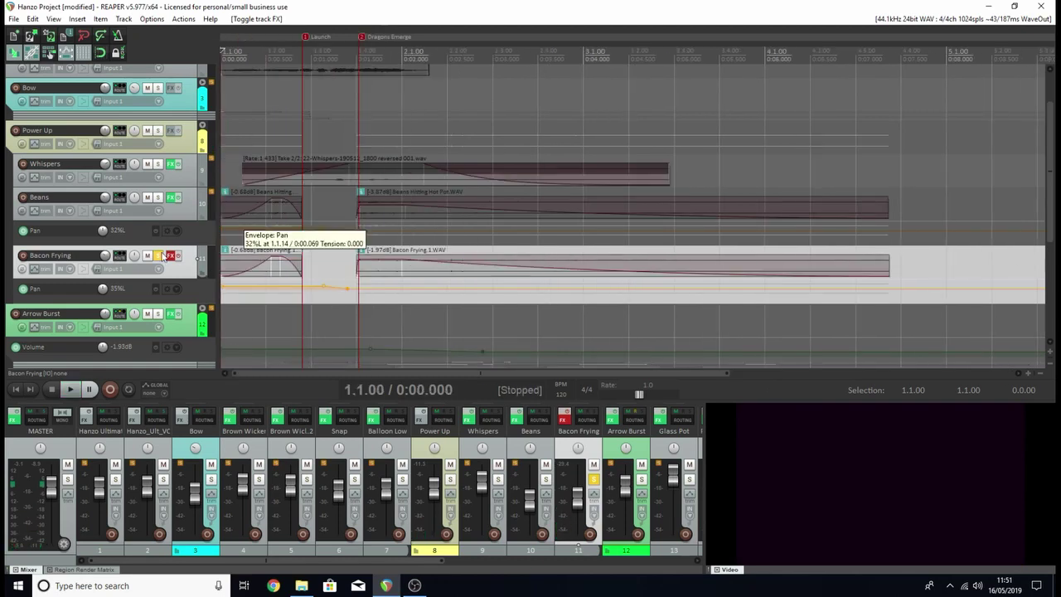
- Re-enable the Bacon Frying effects and review the ReaEQ and ReaPitch settings before closing the chain
left_click(172, 257)
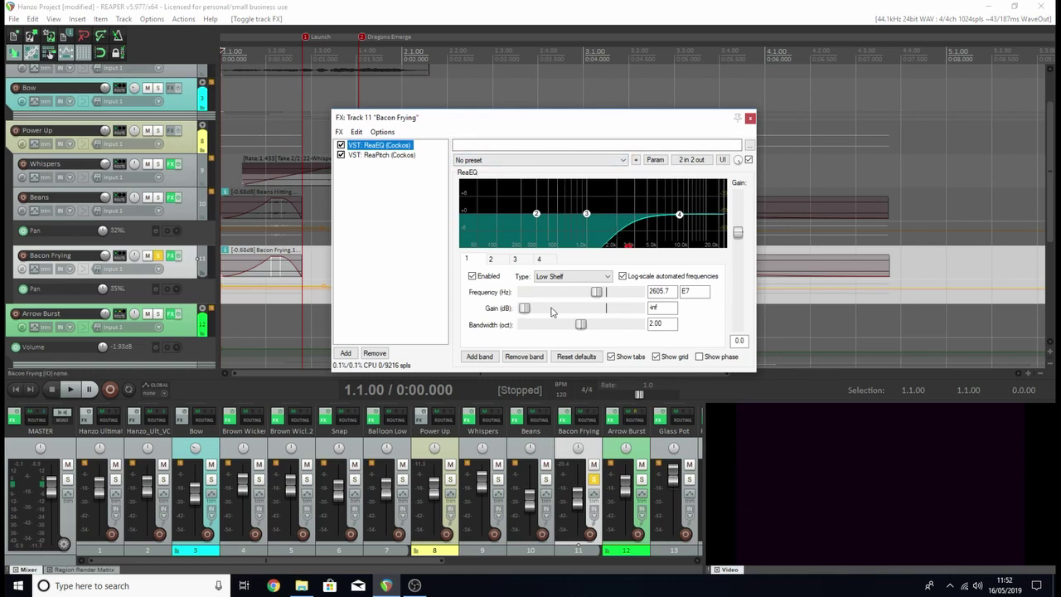
left_click(370, 155)
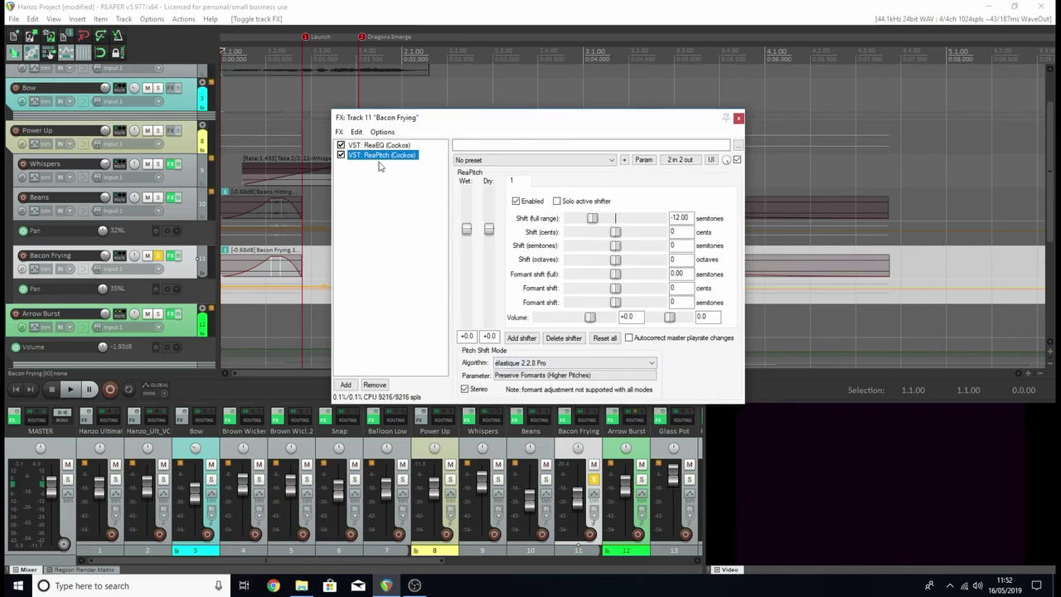
left_click(738, 118)
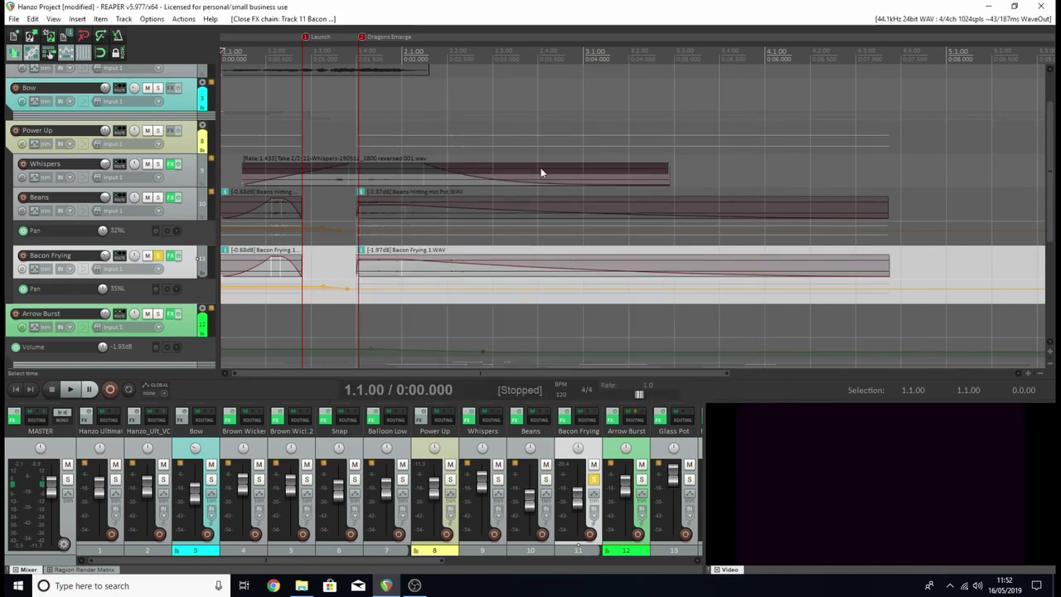
- Solo Beans alongside Bacon Frying and play both processed tracks together from the project start
left_click(193, 204)
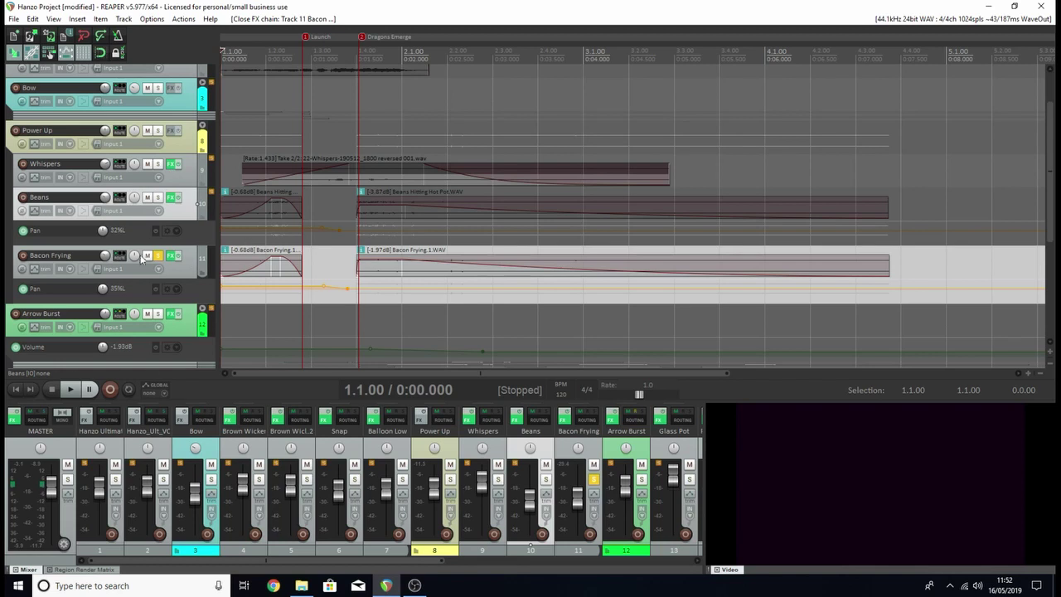
left_click(197, 269)
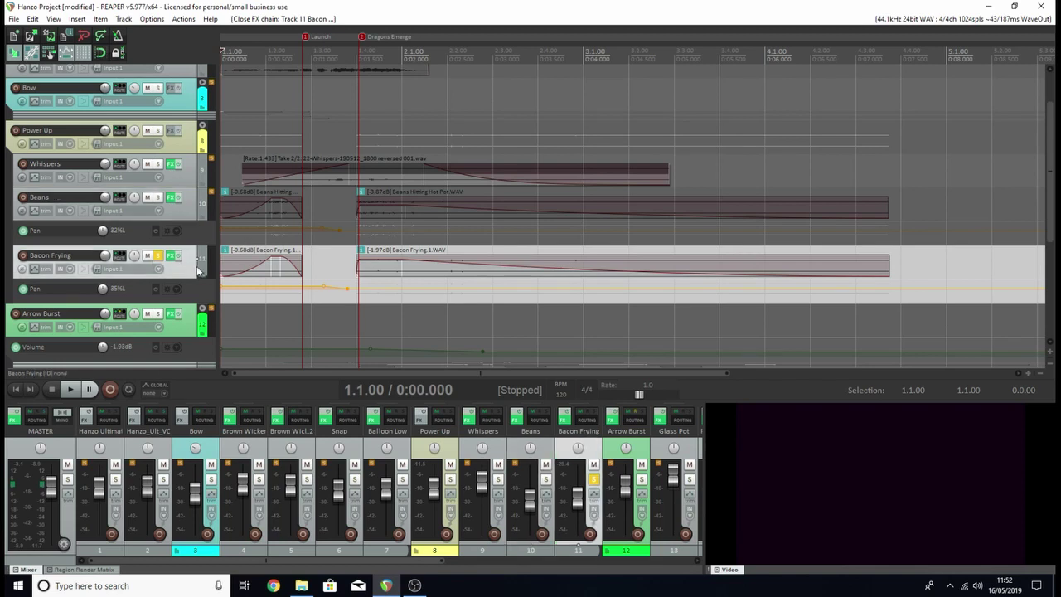
left_click(158, 198)
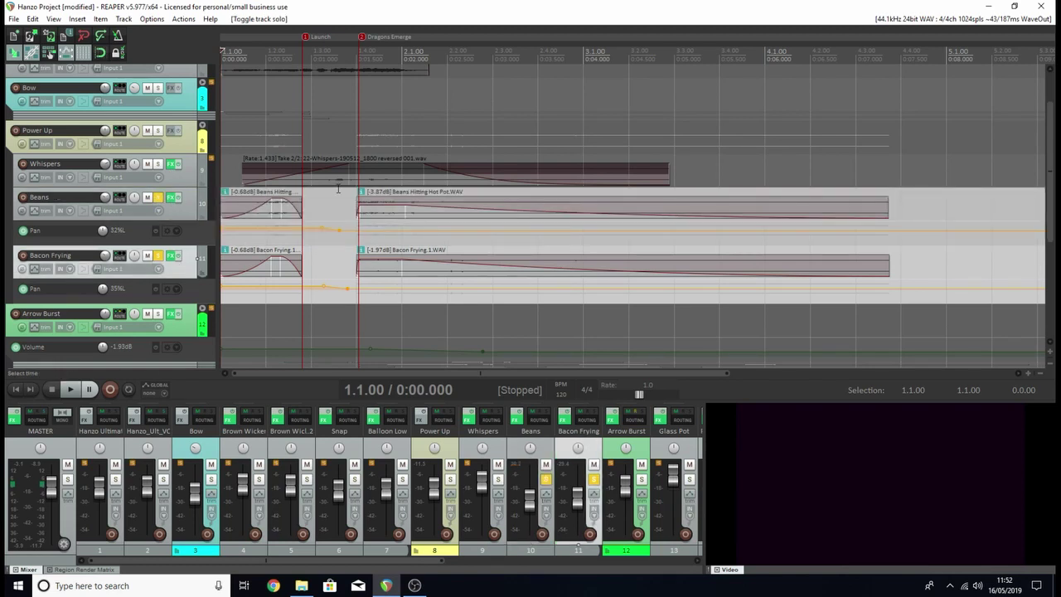
key("space")
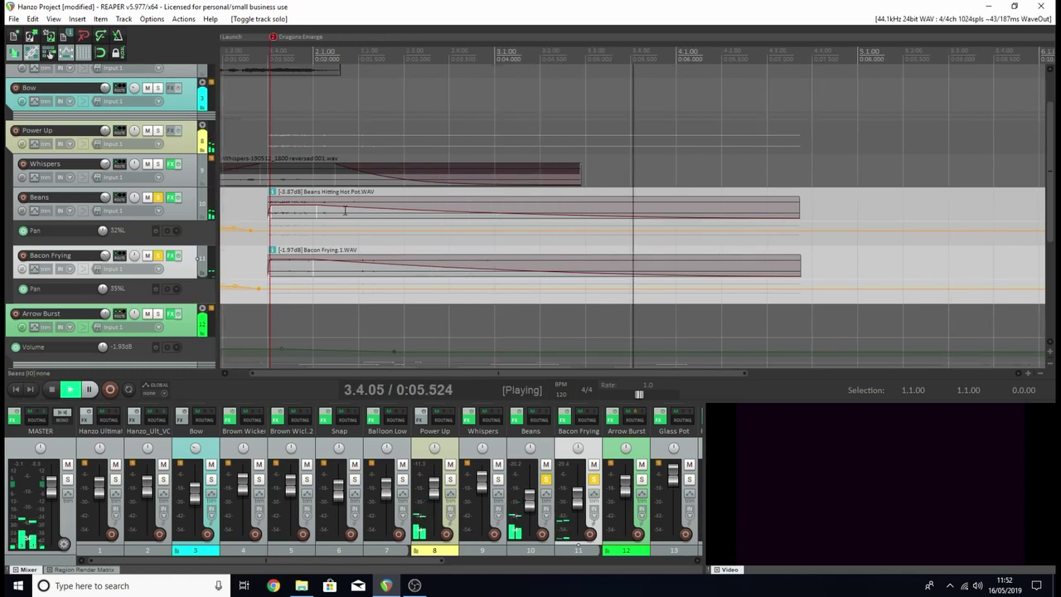
key("space")
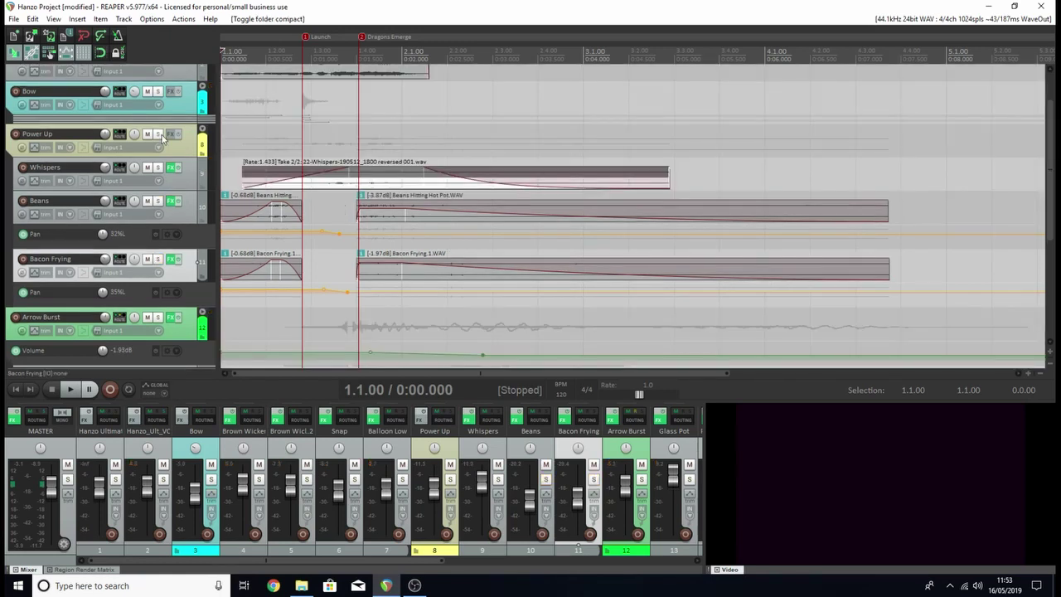
- Solo the whole Power Up folder, play it from the project start, and unsolo it
left_click(159, 135)
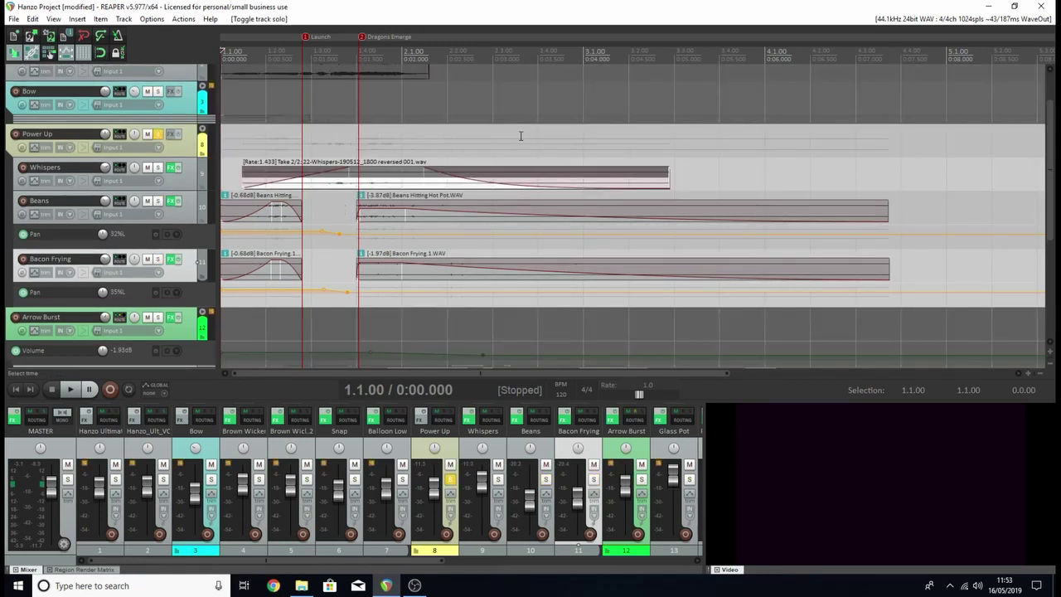
key("space")
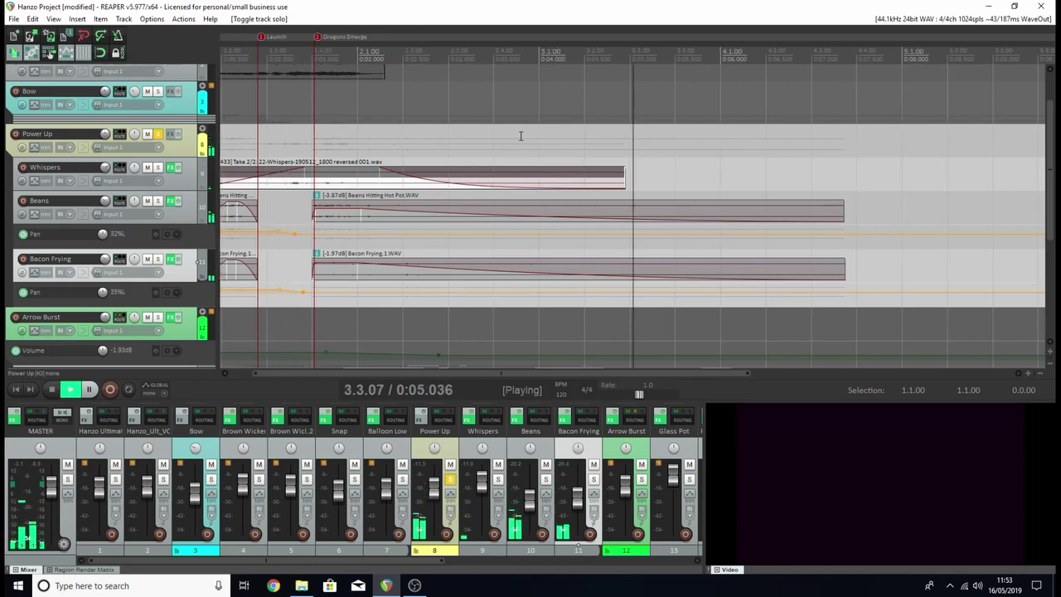
key("space")
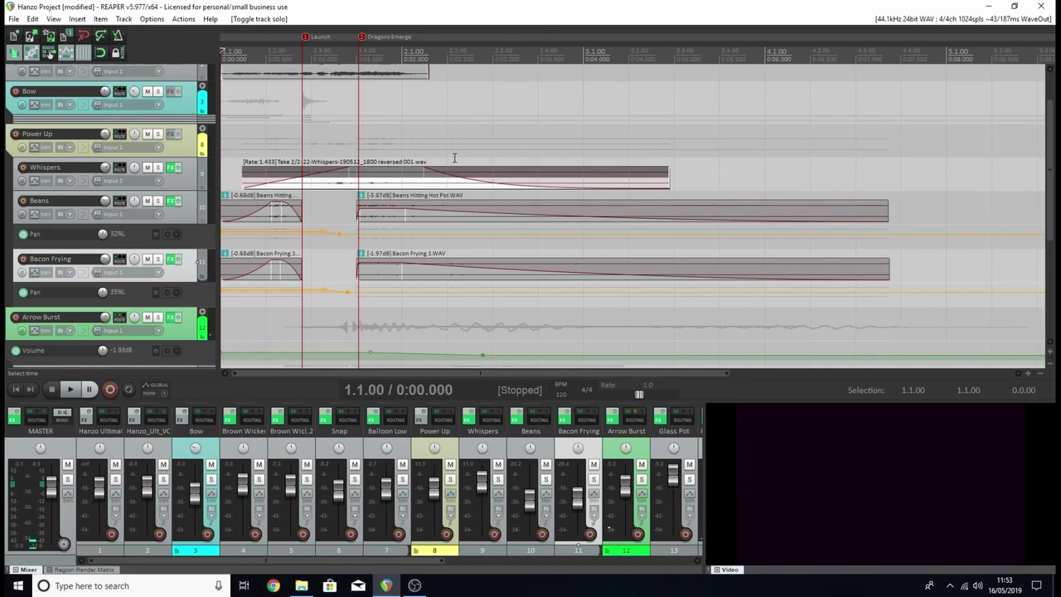
- Expand the Arrow Burst folder to show its Glass Pot, Reverse Balloon, Tin Foil and Plastic Box tracks, and solo the folder
scroll(925, 228, "down", 3)
scroll(924, 232, "down", 1)
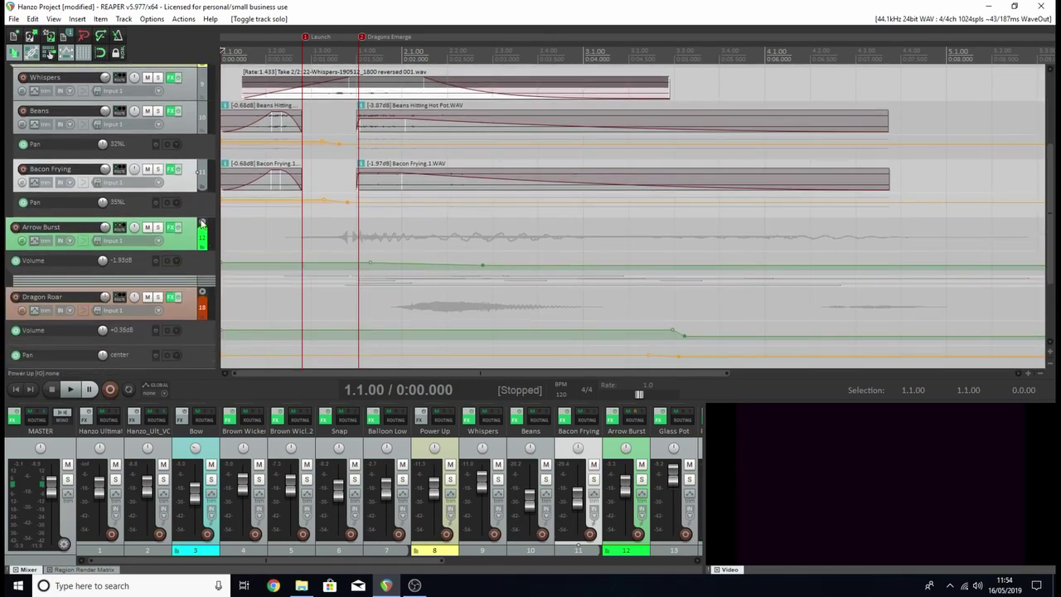
left_click(202, 225)
left_click(157, 228)
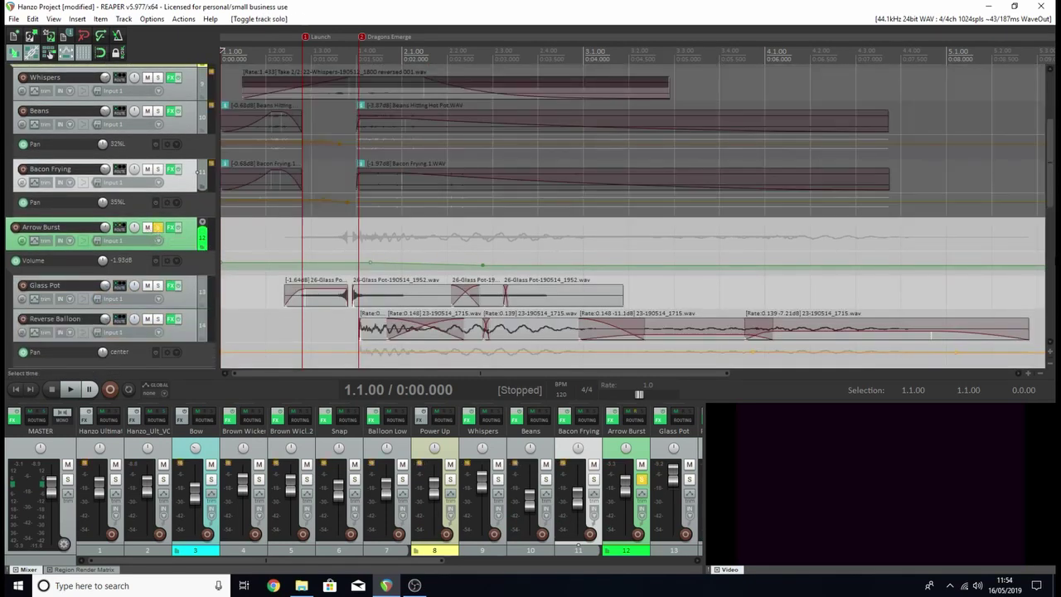
left_click_drag(1049, 178, 1048, 210)
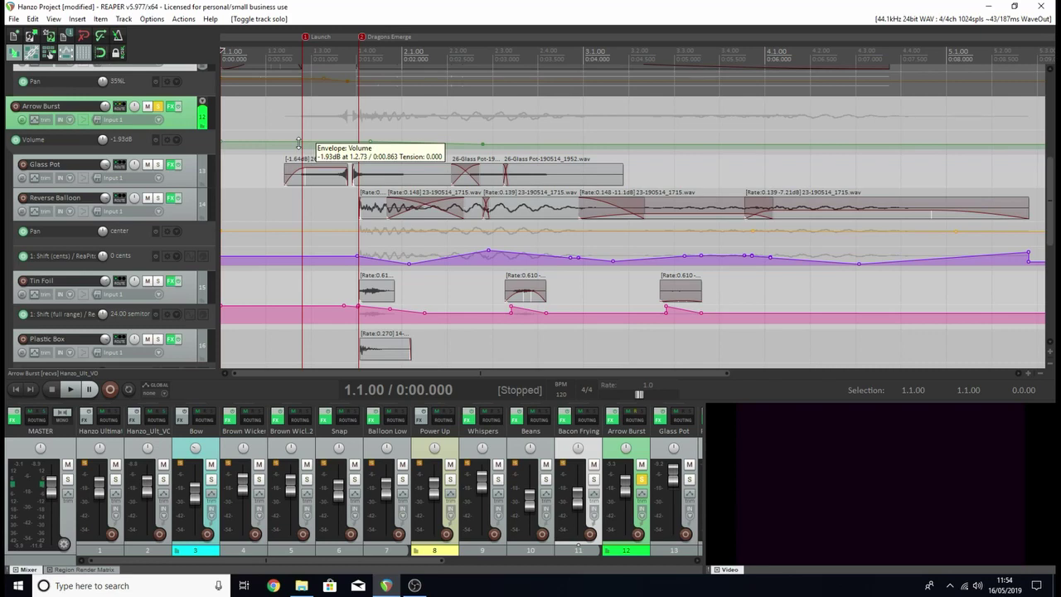
- Solo the Glass Pot track instead of the Arrow Burst folder and audition its clips from the project start
left_click(159, 165)
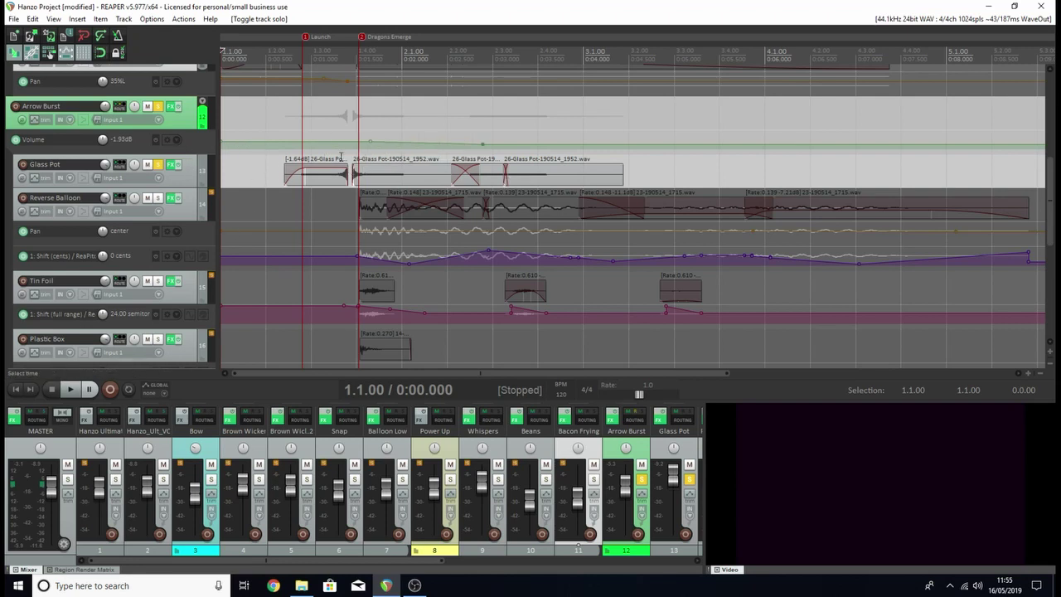
scroll(372, 154, "up", 3)
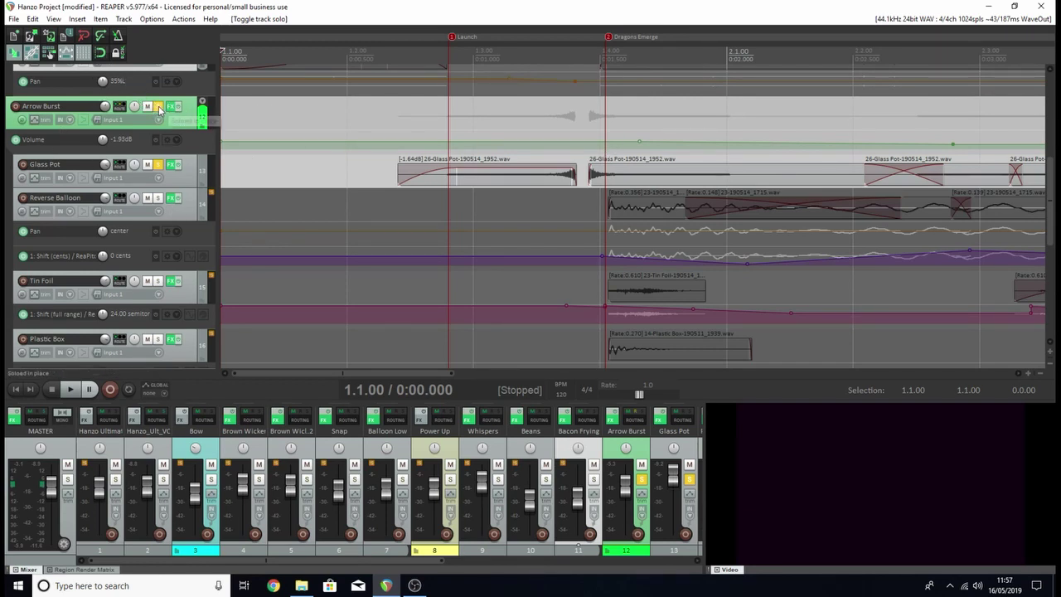
left_click(157, 106)
key("space")
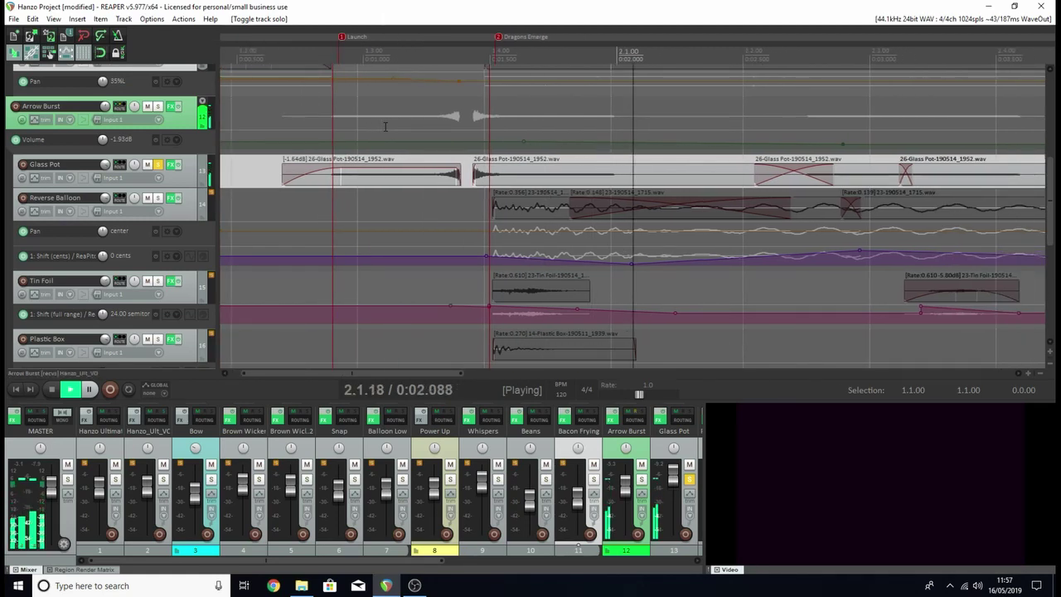
key("space")
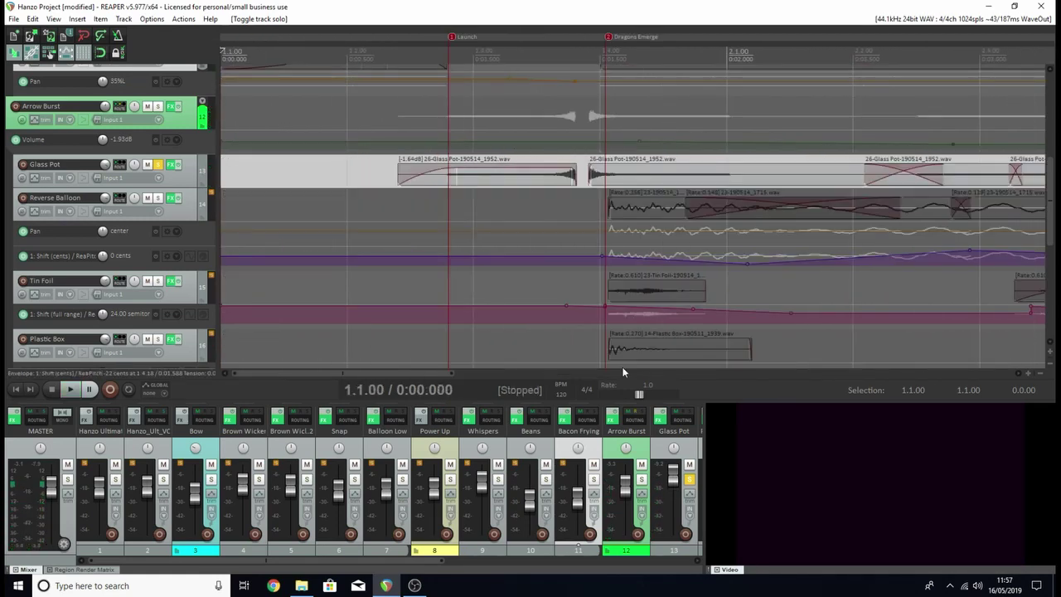
- Place the edit cursor in the gap between the first two Glass Pot clips, before the Dragons Emerge marker, and examine both clips
scroll(618, 366, "down", 2)
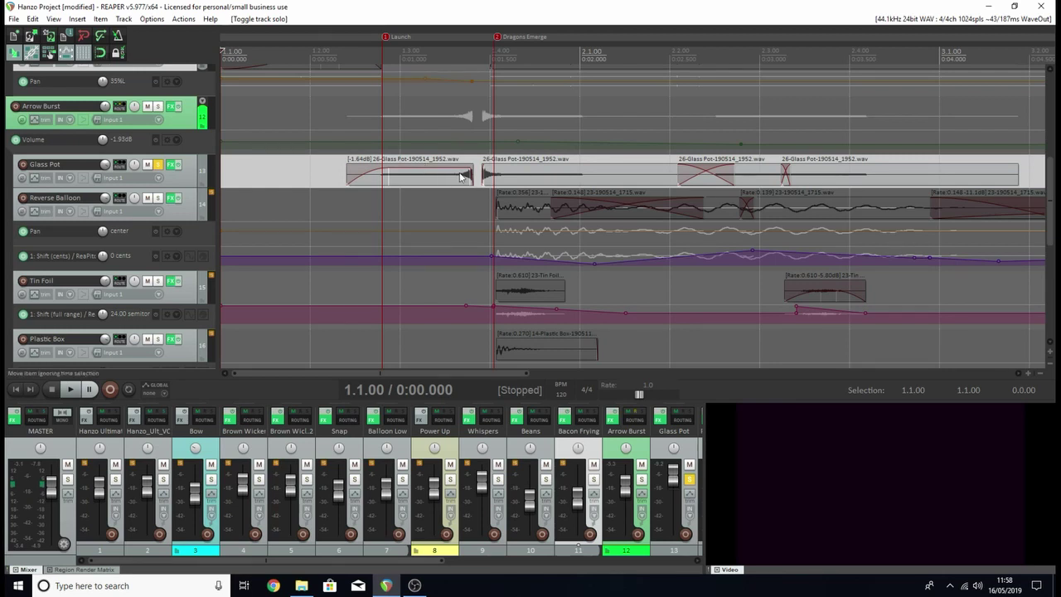
scroll(498, 67, "up", 2)
left_click(583, 97)
scroll(583, 97, "up", 1)
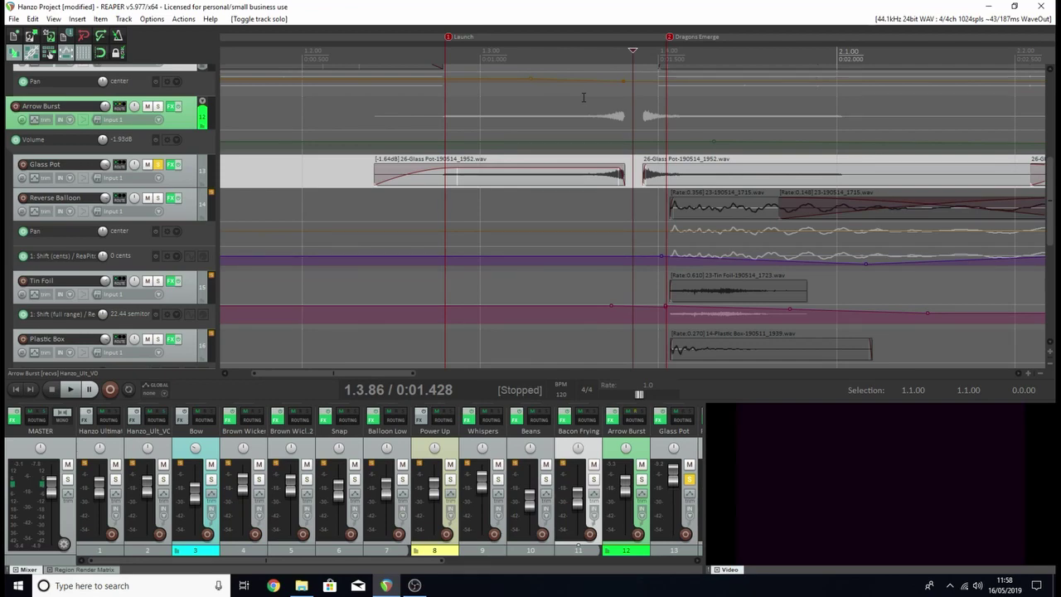
scroll(580, 116, "down", 4)
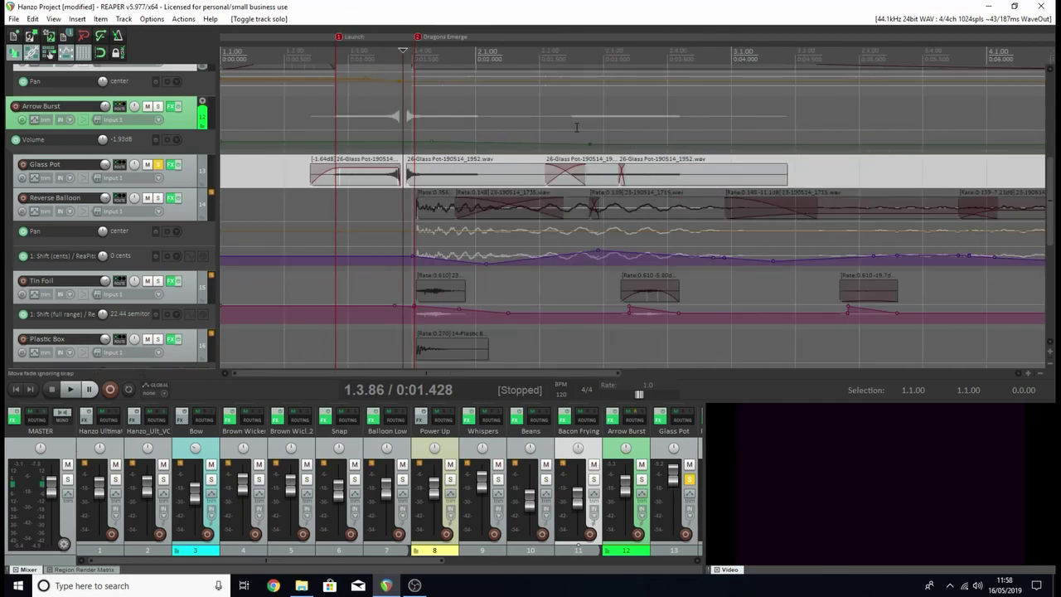
- Place the edit cursor at the crossfade between the last two Glass Pot clips and examine how they overlap
left_click(624, 54)
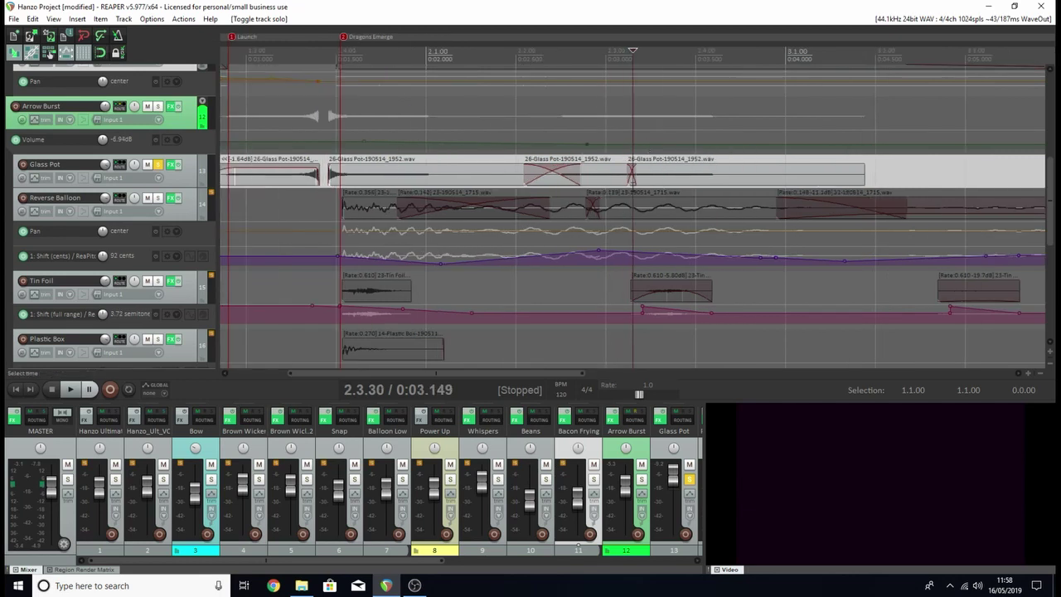
scroll(676, 163, "up", 3)
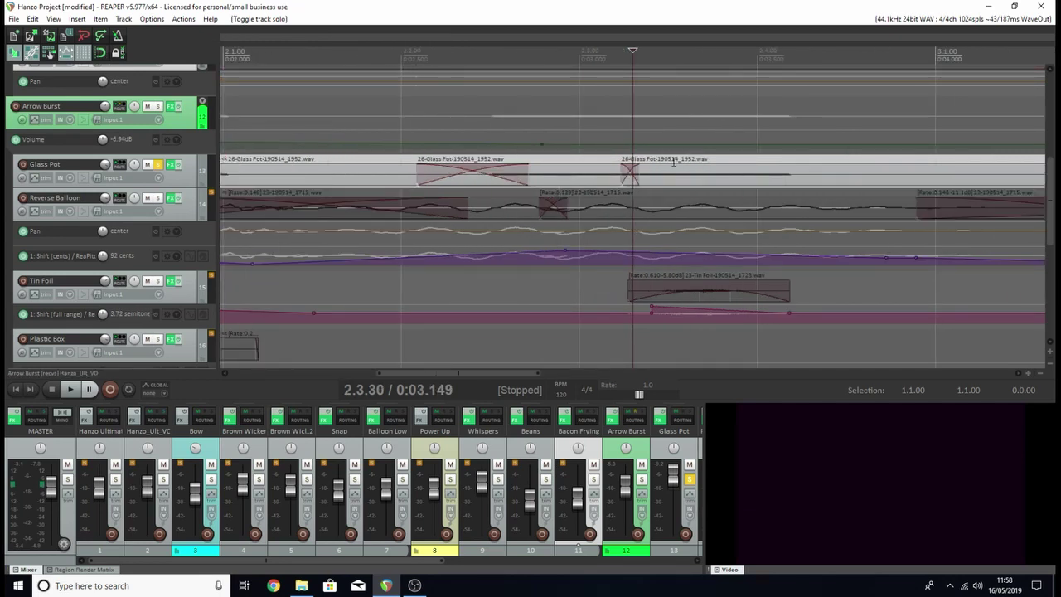
scroll(630, 160, "down", 2)
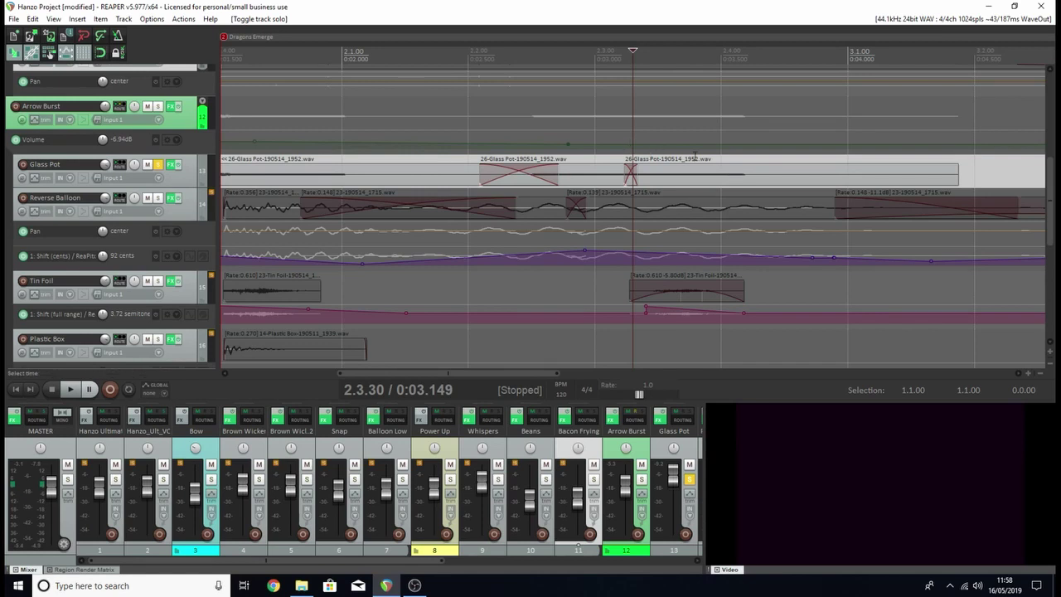
scroll(697, 158, "down", 2)
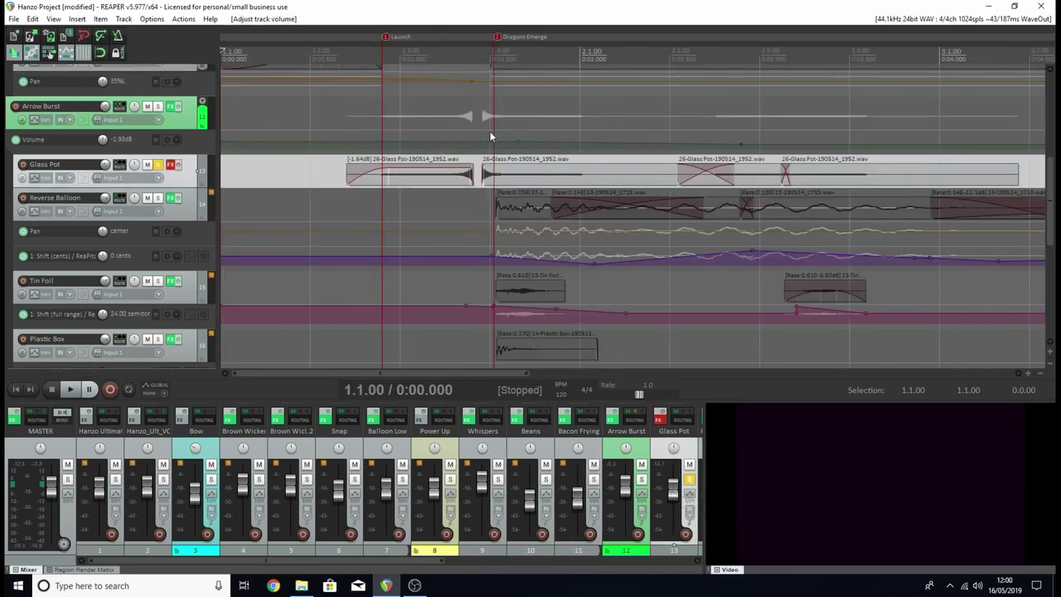
- Play the Glass Pot track from the project start with its effects bypassed, and open its effects chain
key("space")
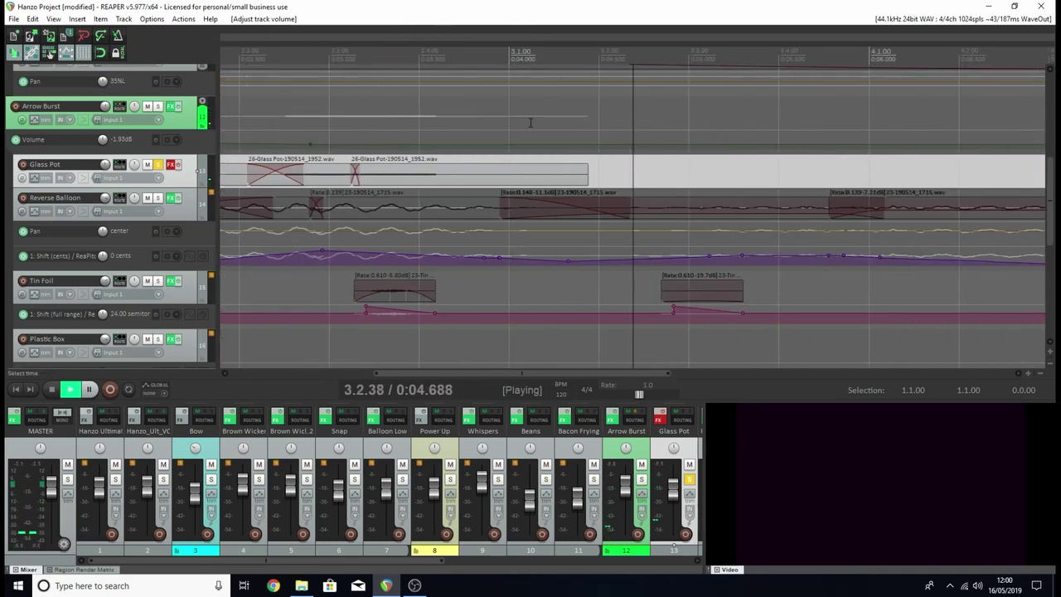
key("space")
left_click(171, 165)
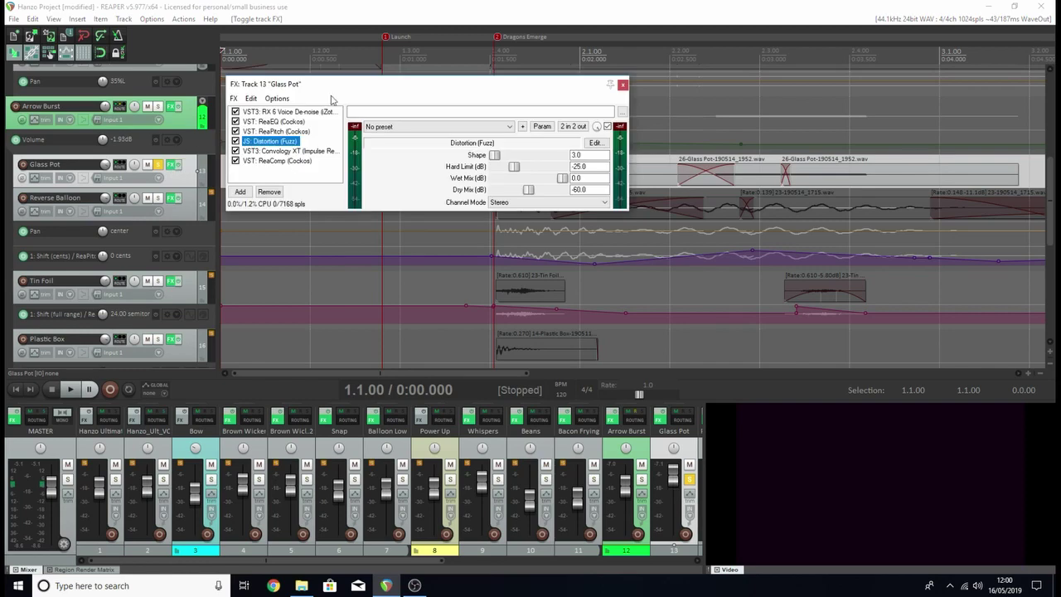
- Review the RX 6 Voice De-noise, ReaEQ and ReaPitch settings in Glass Pot's effects chain
left_click(317, 114)
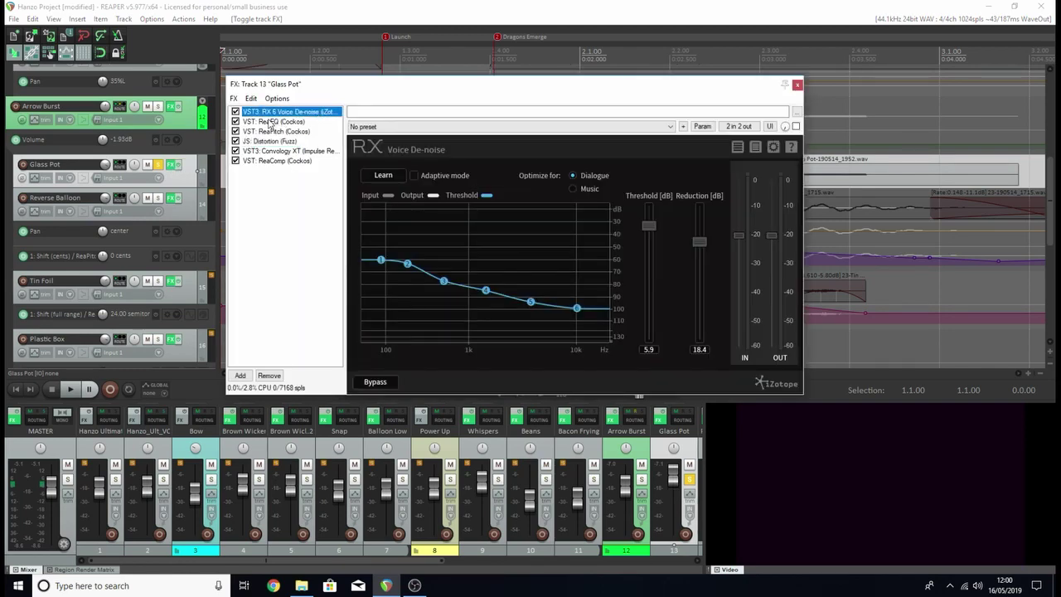
left_click(269, 122)
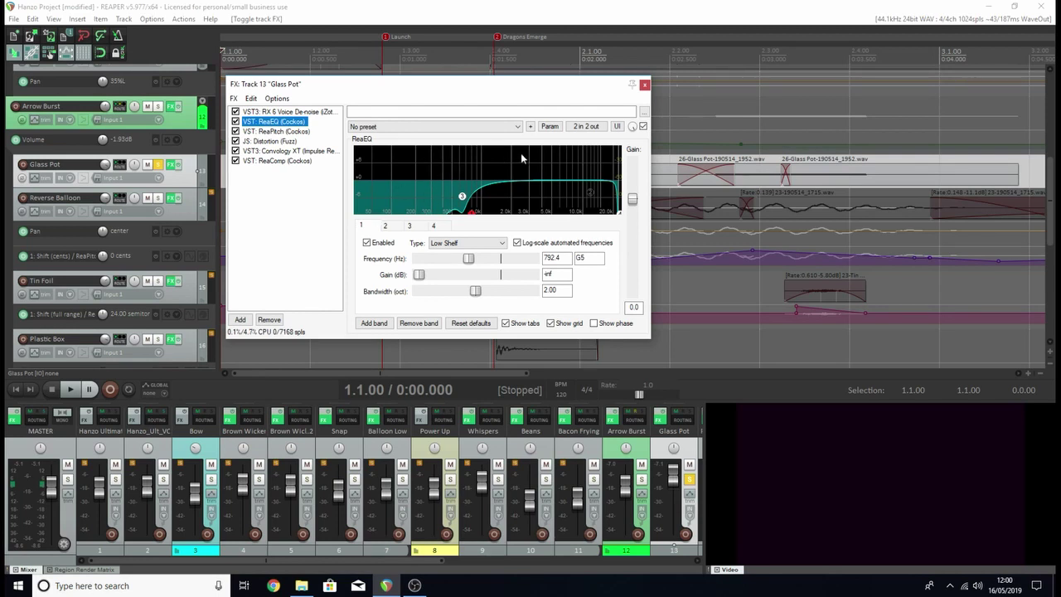
left_click(274, 131)
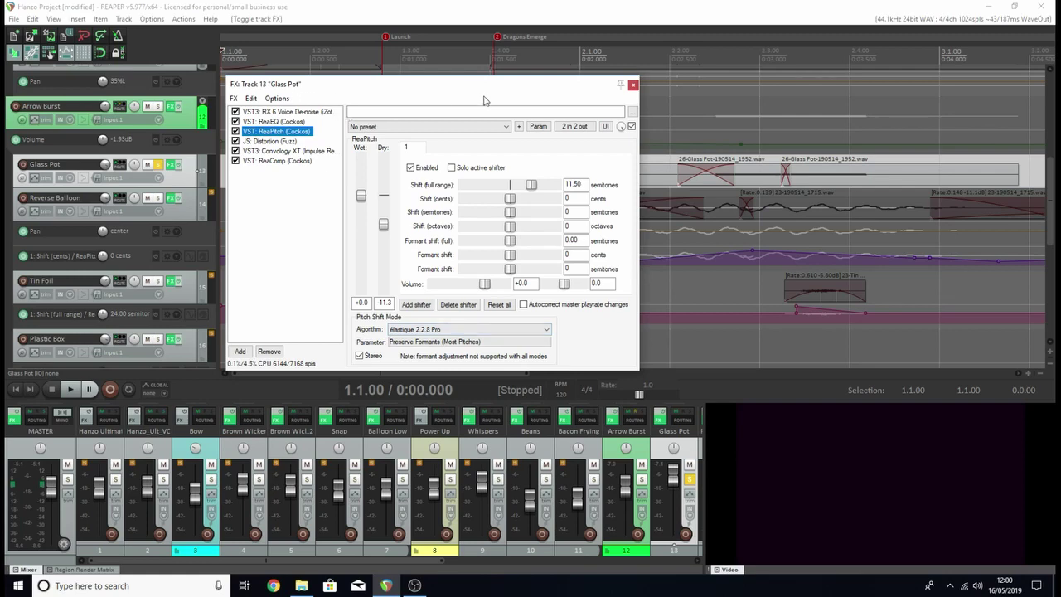
- Look through ReaPitch's pitch shift algorithm and formant preservation options for Glass Pot without changing them
left_click_drag(477, 88, 565, 103)
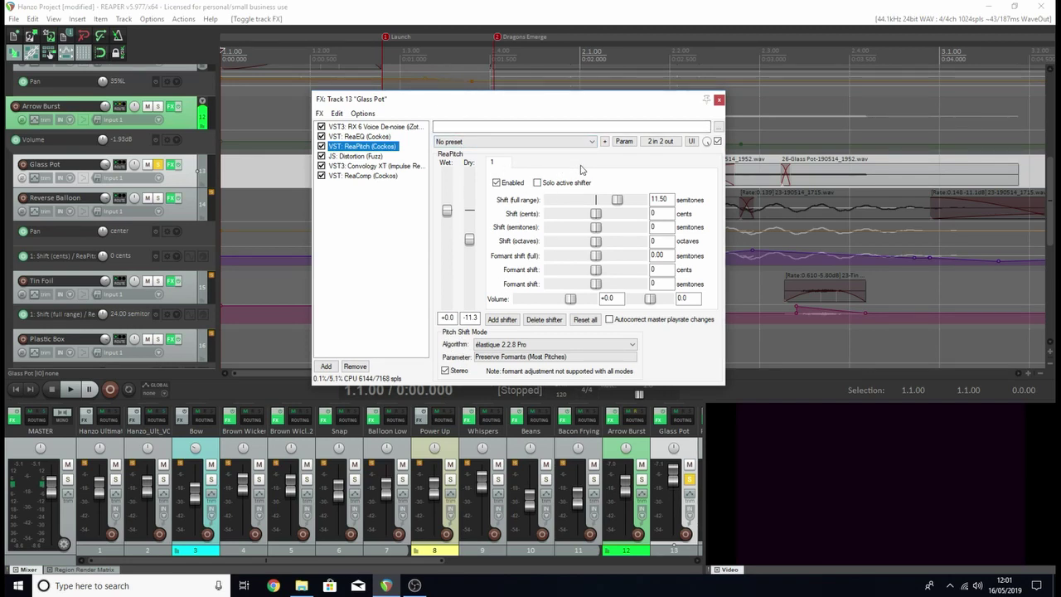
left_click(546, 347)
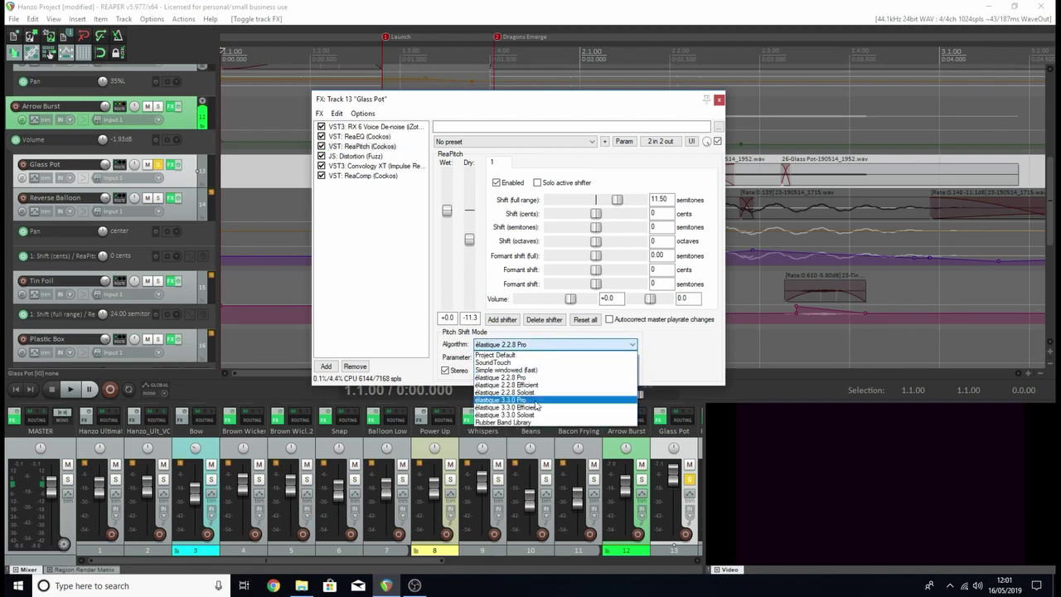
left_click(618, 344)
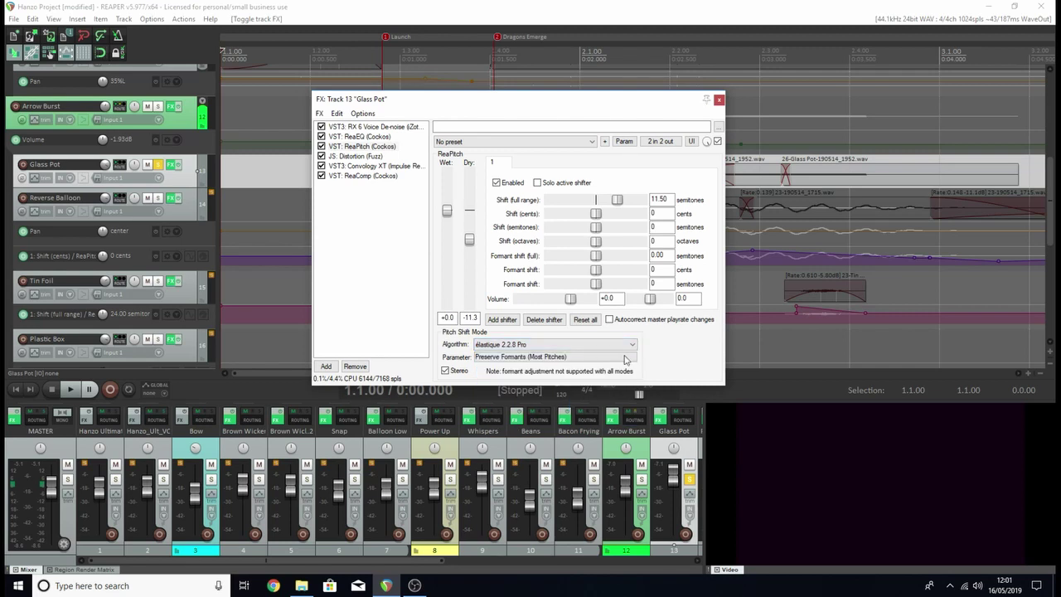
left_click(614, 357)
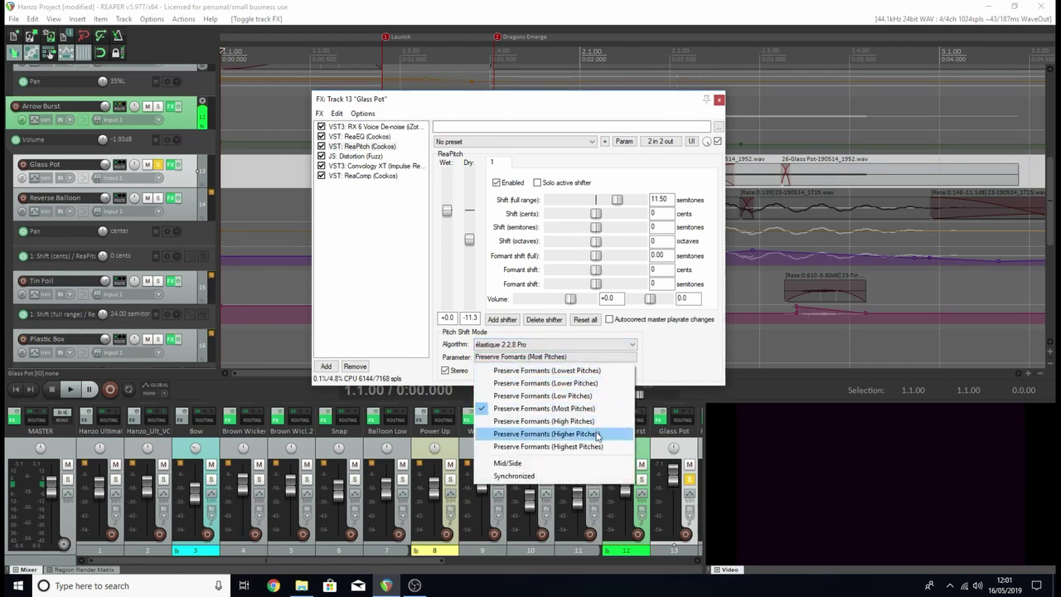
left_click(670, 350)
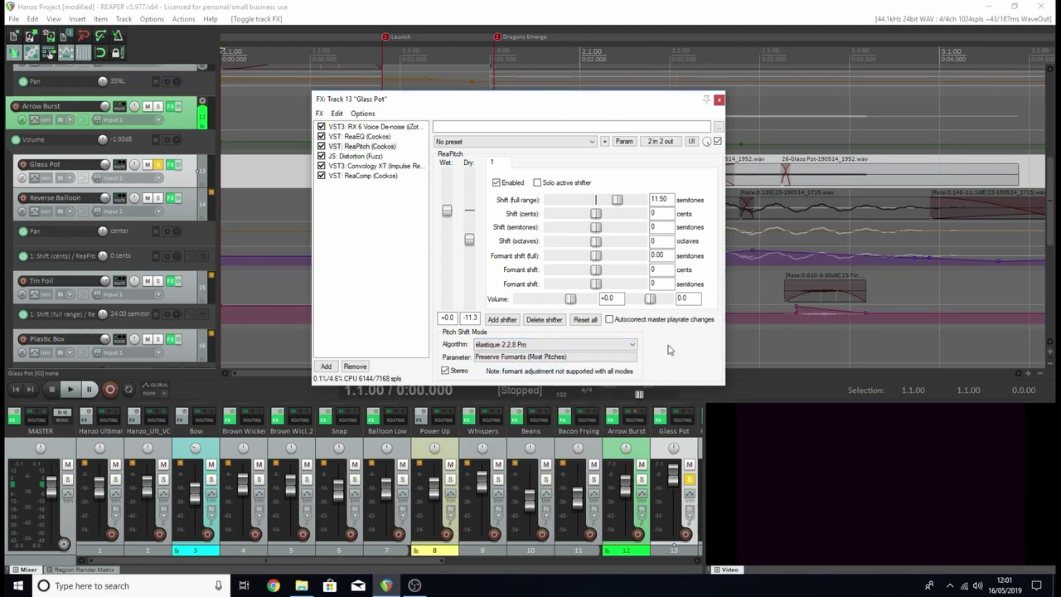
left_click(630, 357)
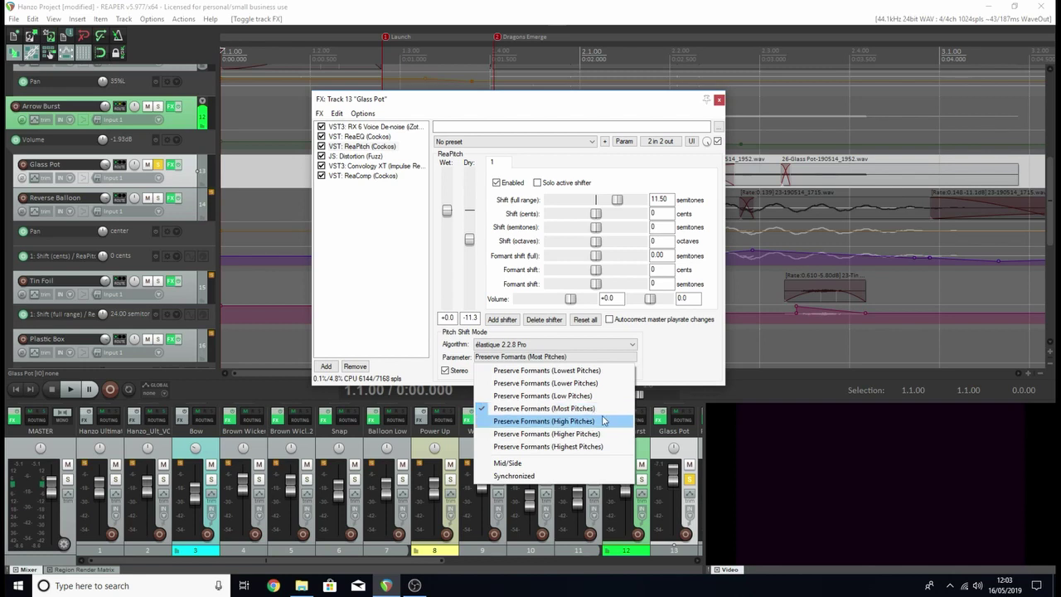
left_click(695, 342)
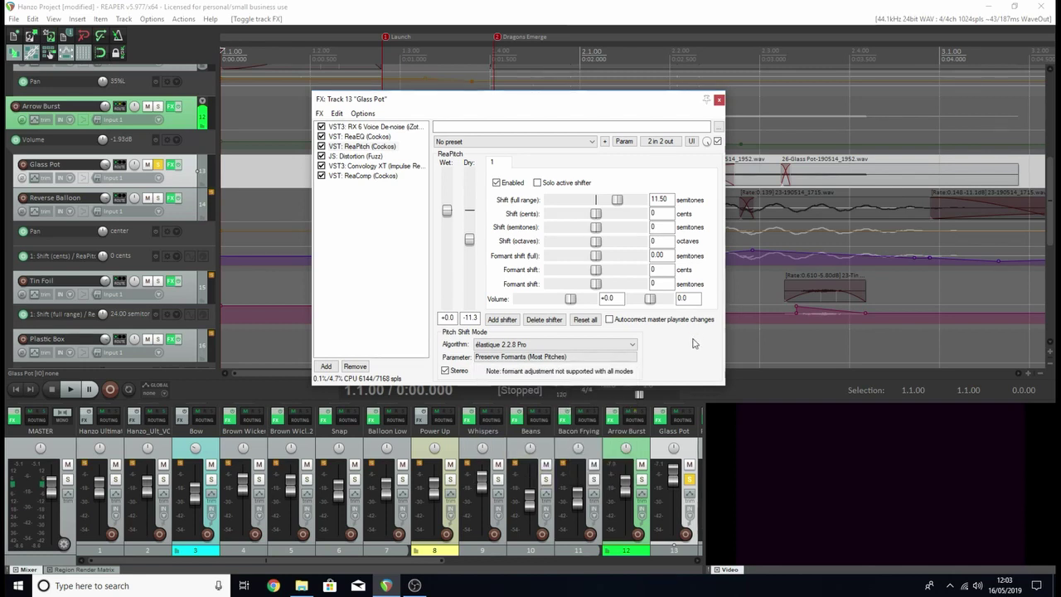
- Review Glass Pot's Distortion (Fuzz), Convology XT and ReaComp settings, and close its effects chain
left_click(353, 158)
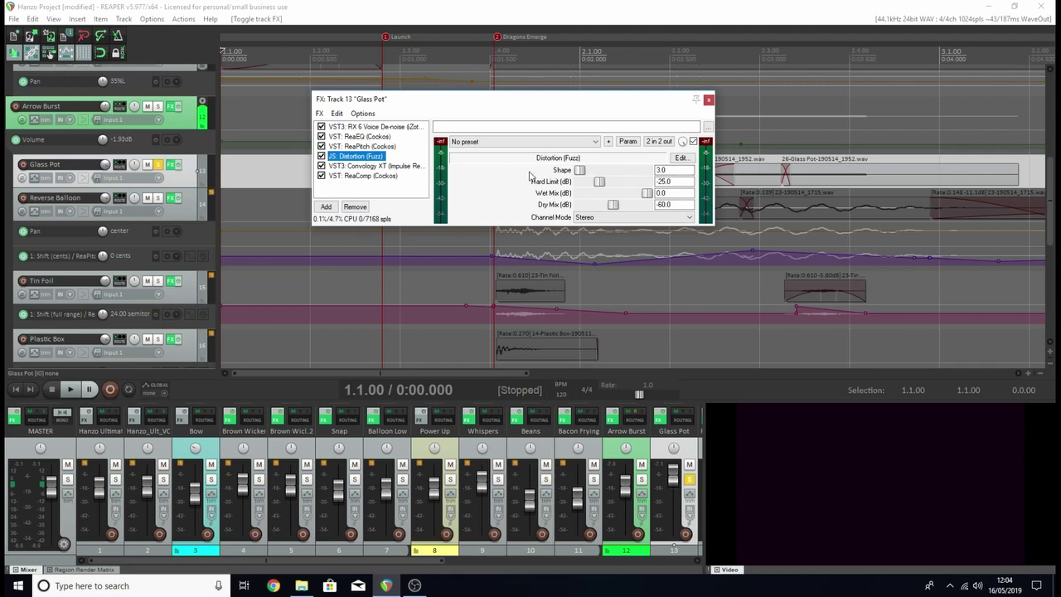
left_click(374, 166)
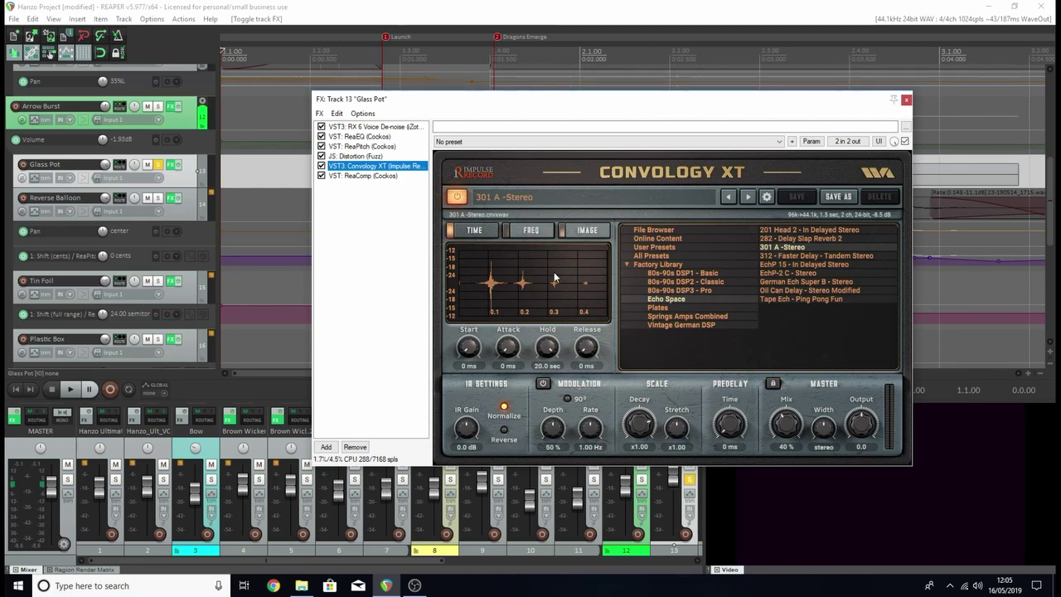
left_click(362, 178)
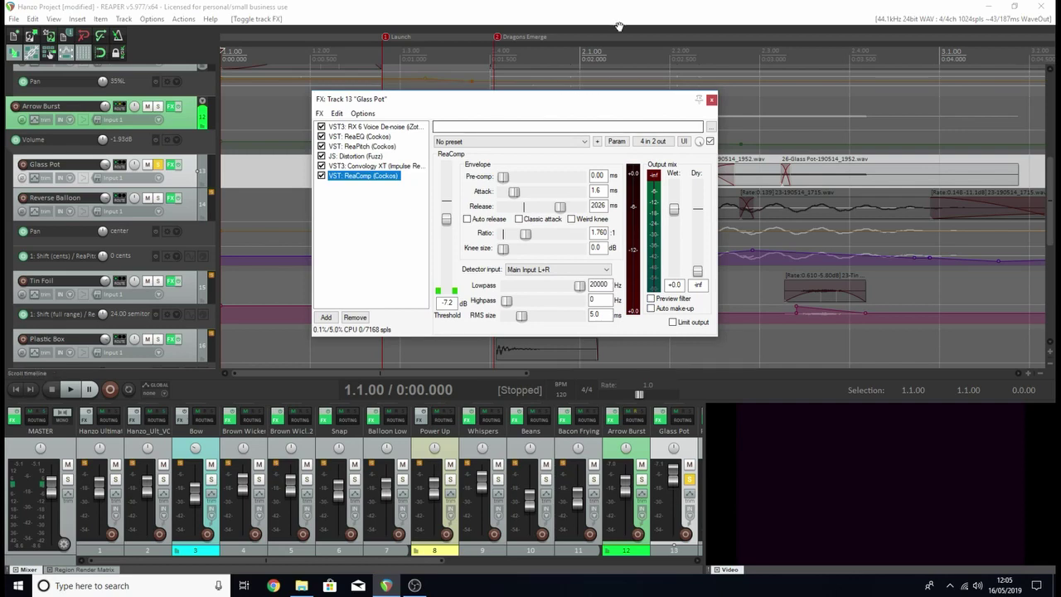
left_click(170, 164)
- Solo the Reverse Balloon track instead of Glass Pot
left_click(158, 165)
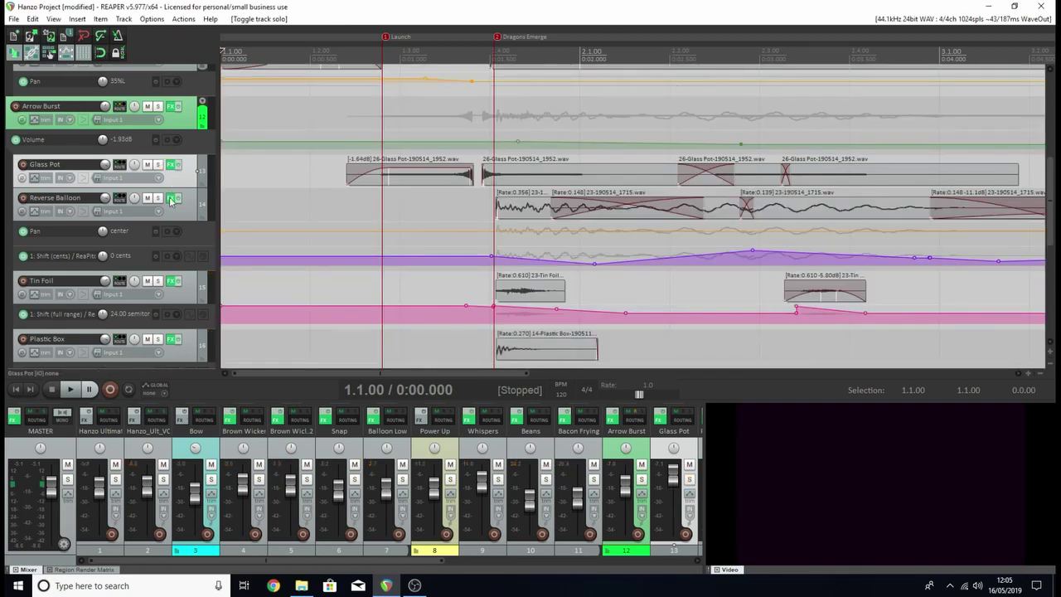
left_click(179, 212)
left_click(158, 199)
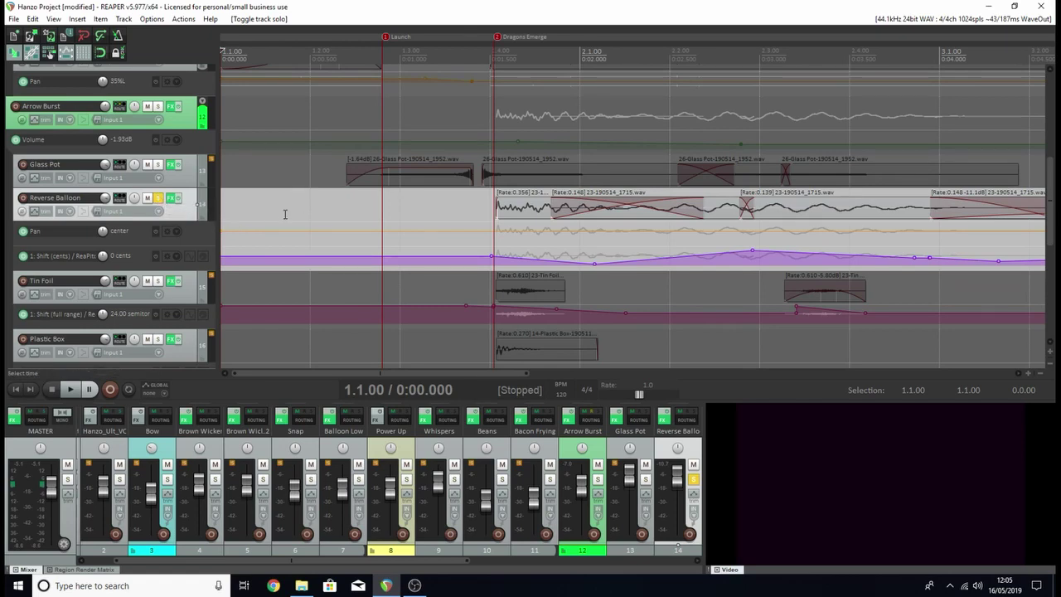
- Examine the Reverse Balloon clips' playback rates and crossfades, along with the track's pitch shift envelope
scroll(295, 217, "down", 3)
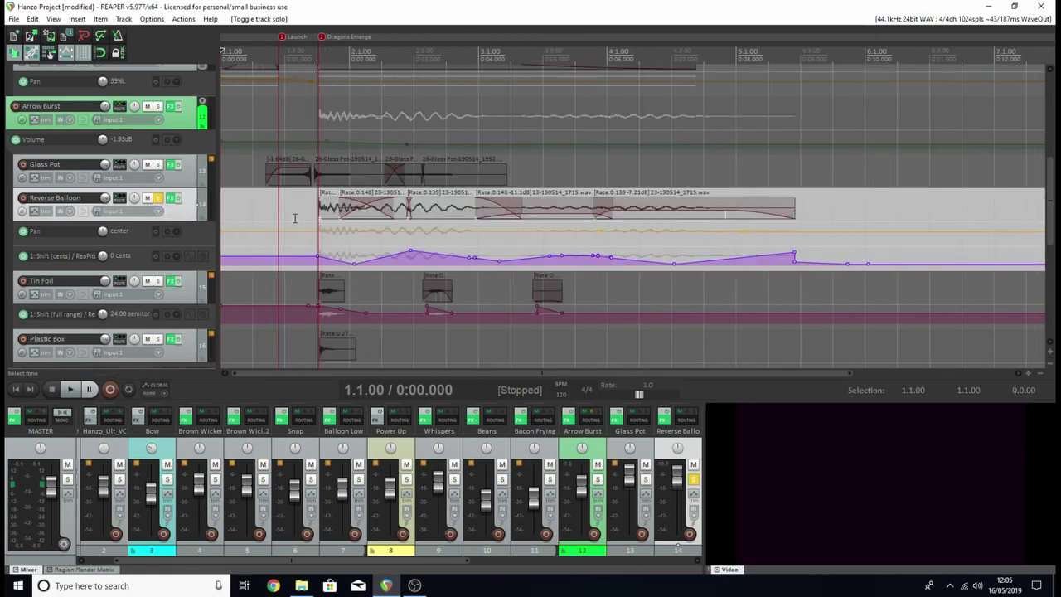
scroll(294, 216, "up", 3)
scroll(294, 217, "down", 2)
scroll(252, 213, "up", 1)
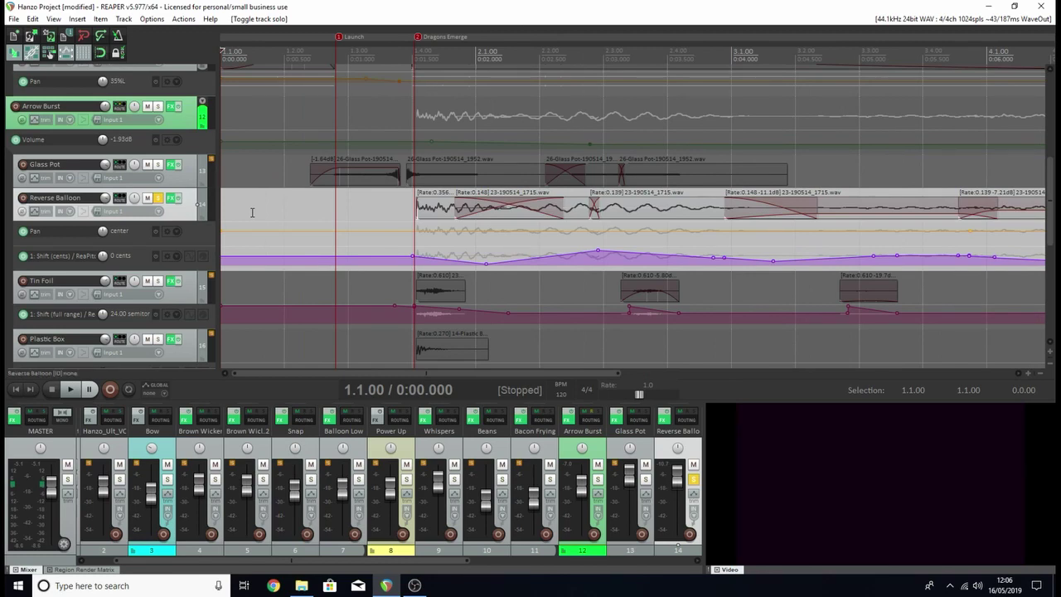
scroll(252, 212, "up", 1)
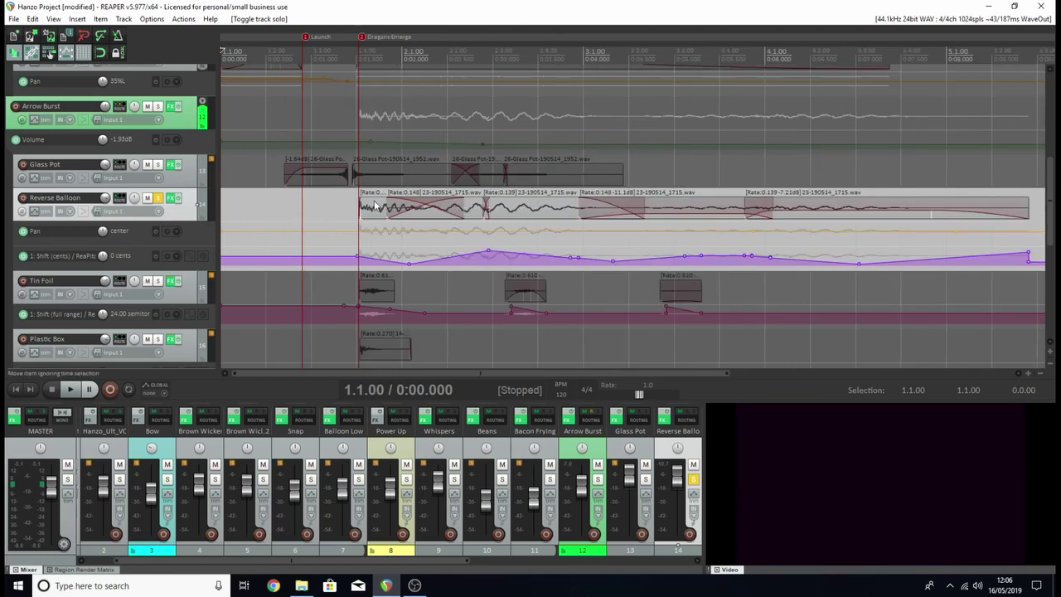
scroll(376, 198, "up", 1)
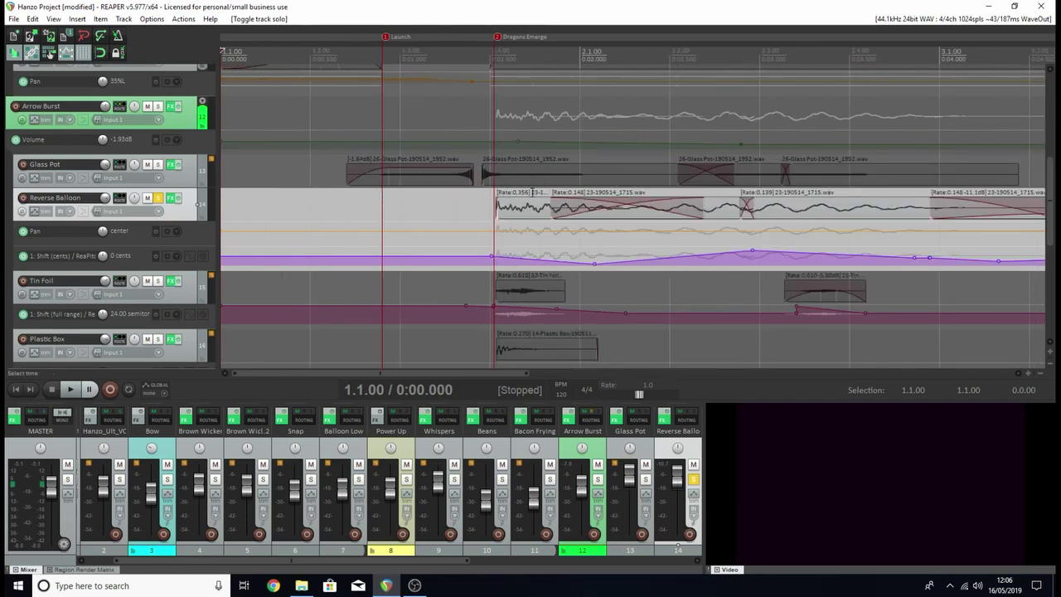
scroll(528, 194, "down", 1)
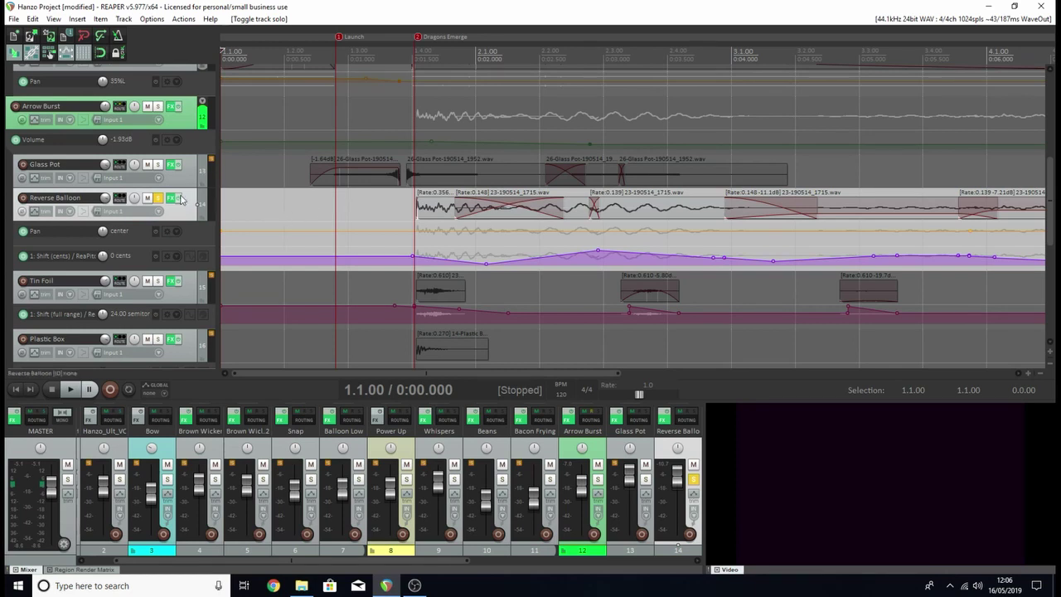
- Play the soloed Reverse Balloon track from the project start with its effects enabled
left_click(171, 198)
left_click(172, 199)
key("space")
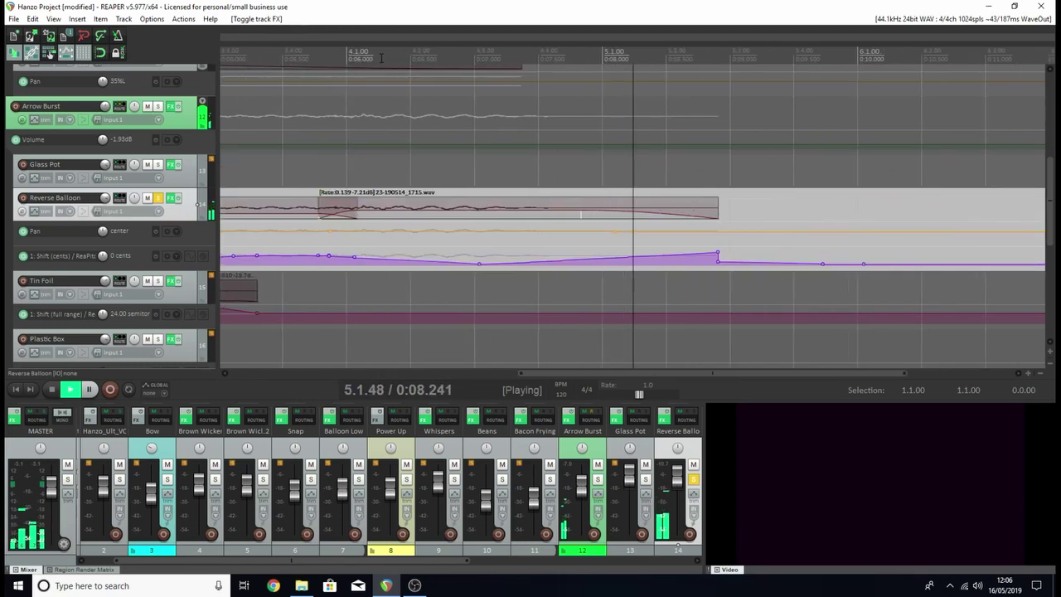
key("space")
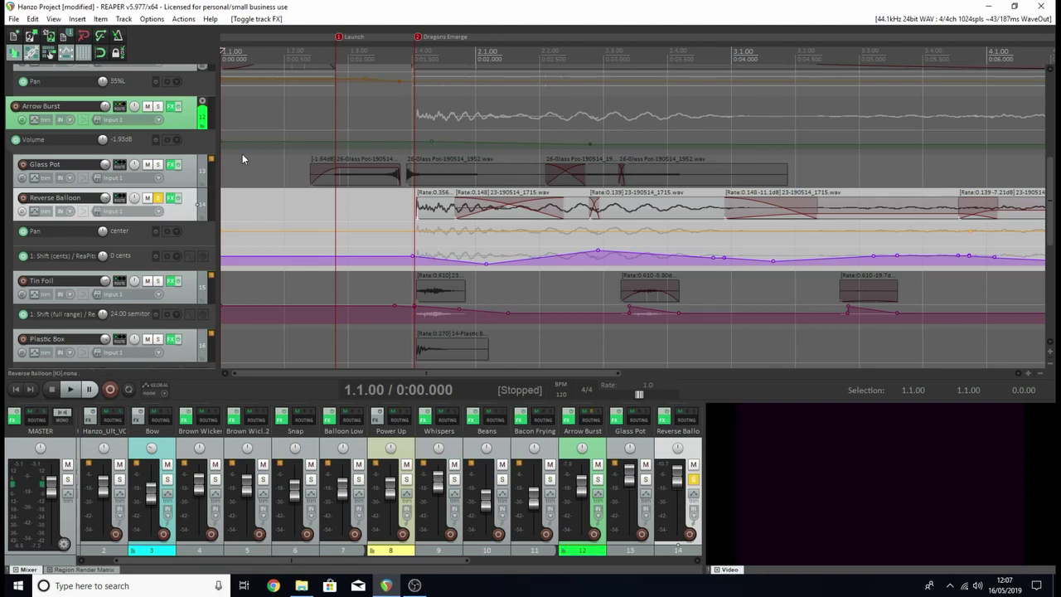
- Place the edit cursor just after the Dragons Emerge marker and examine where the Reverse Balloon clips begin and overlap
scroll(410, 206, "down", 2)
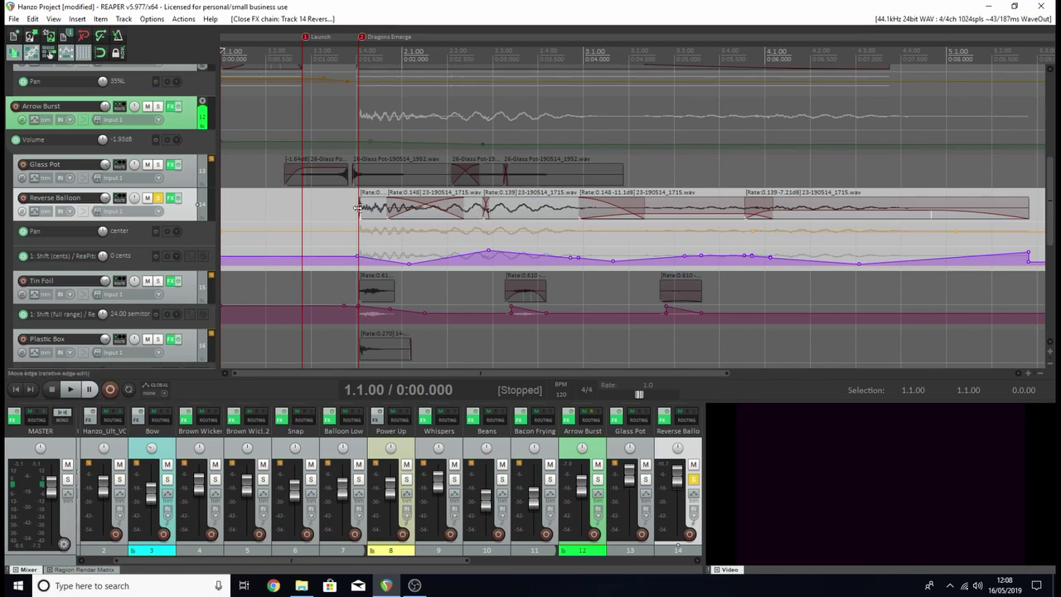
left_click(362, 141)
scroll(388, 141, "up", 2)
scroll(388, 141, "up", 5)
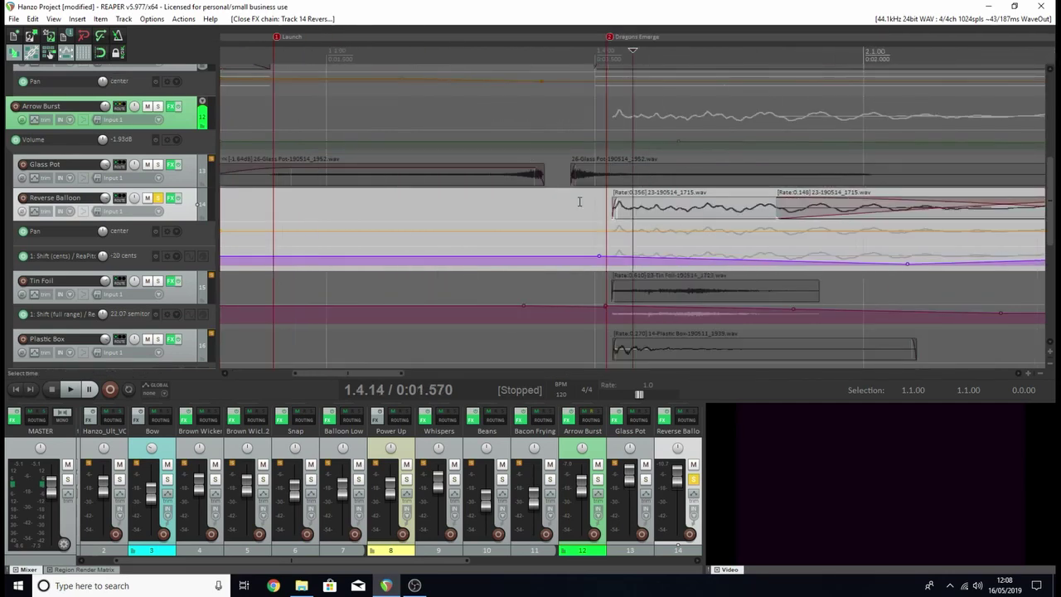
scroll(388, 141, "up", 2)
scroll(612, 191, "down", 3)
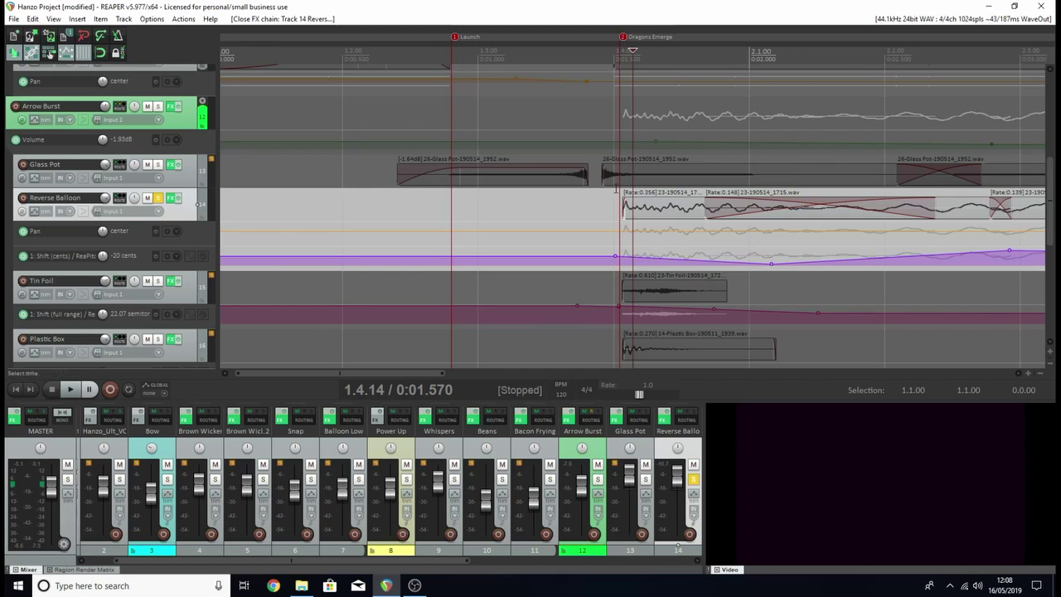
scroll(612, 191, "down", 3)
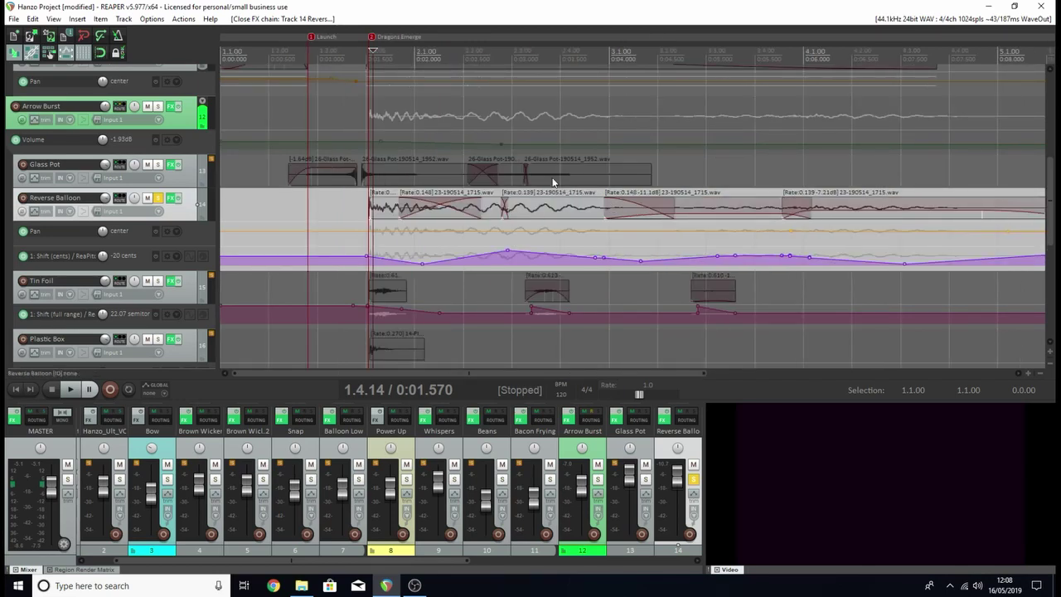
- Open Reverse Balloon's effects and, with the master muted, move the edit cursor along the timeline to examine how ReaPitch's cents shift follows its envelope
scroll(553, 181, "down", 3)
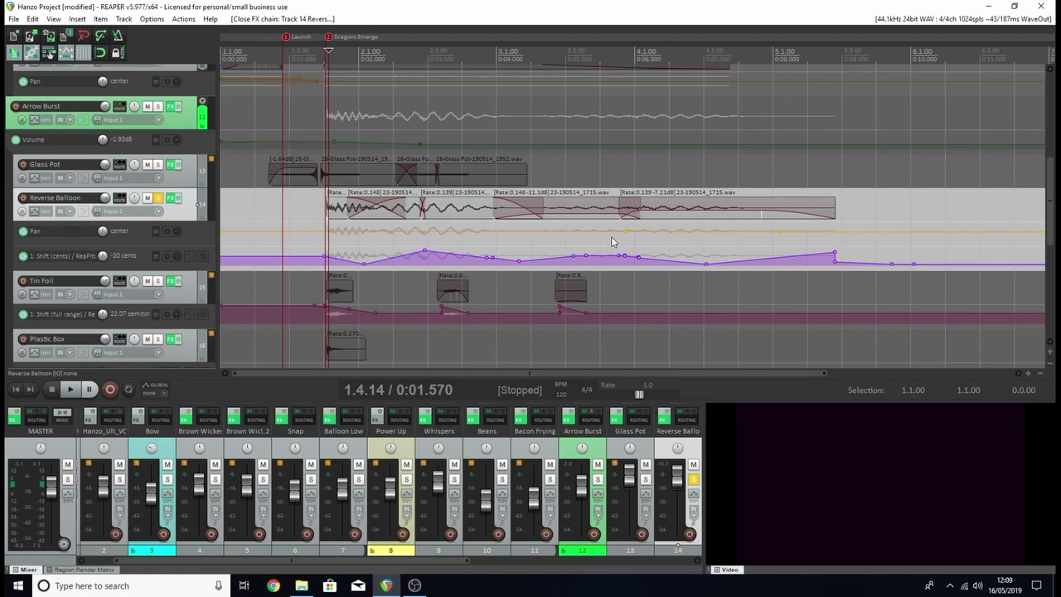
left_click(170, 199)
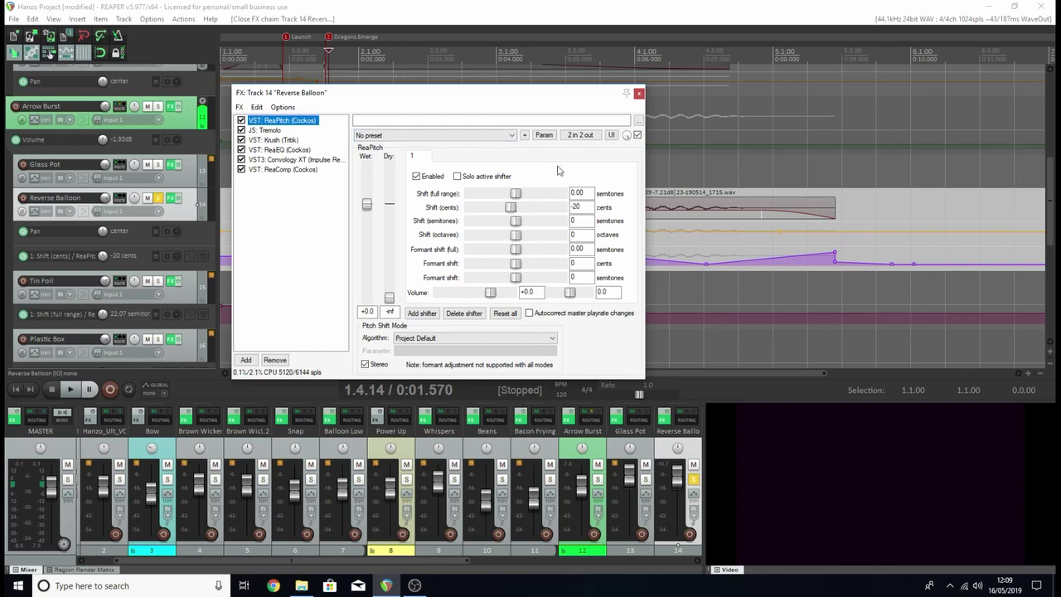
left_click(340, 52)
left_click(346, 53)
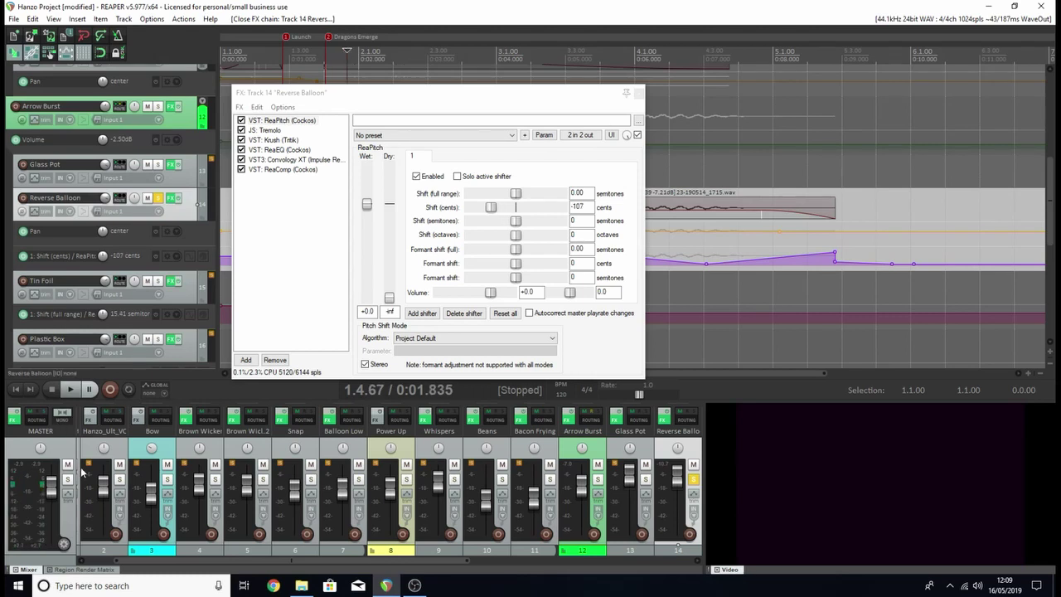
key("F5")
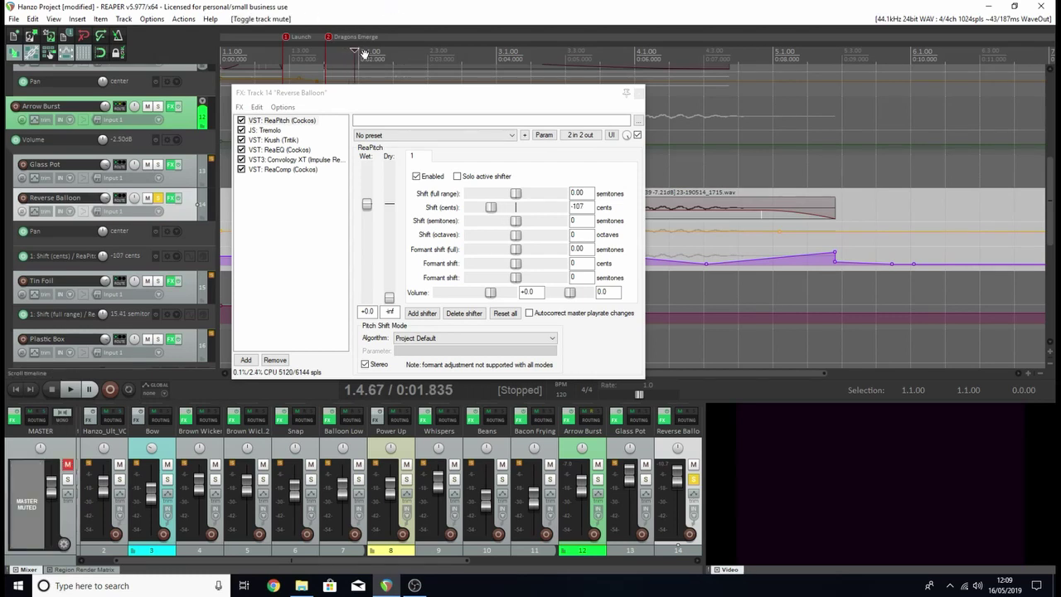
left_click(373, 52)
left_click(474, 53)
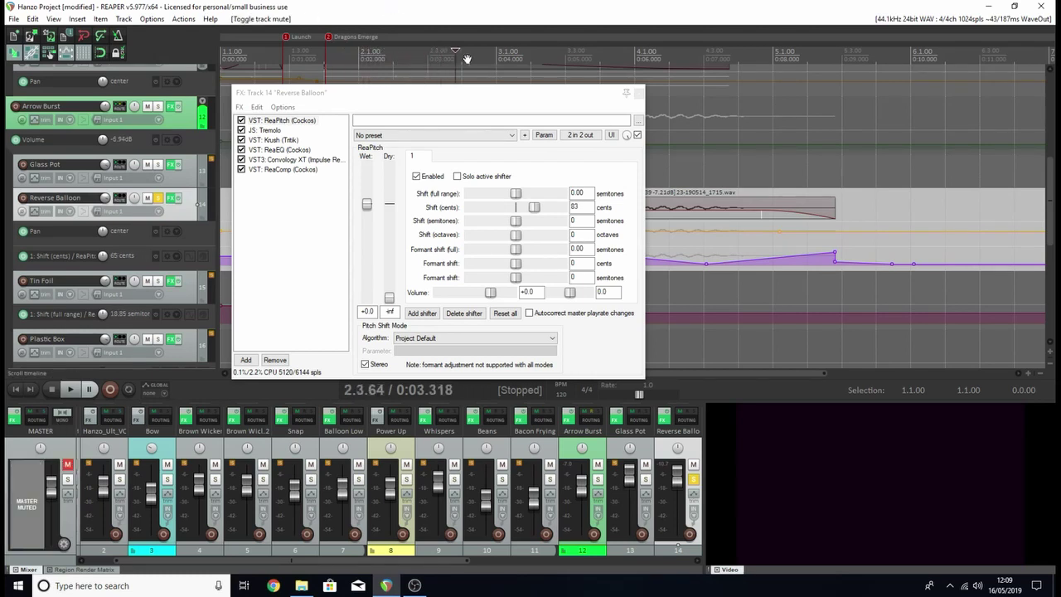
left_click(480, 53)
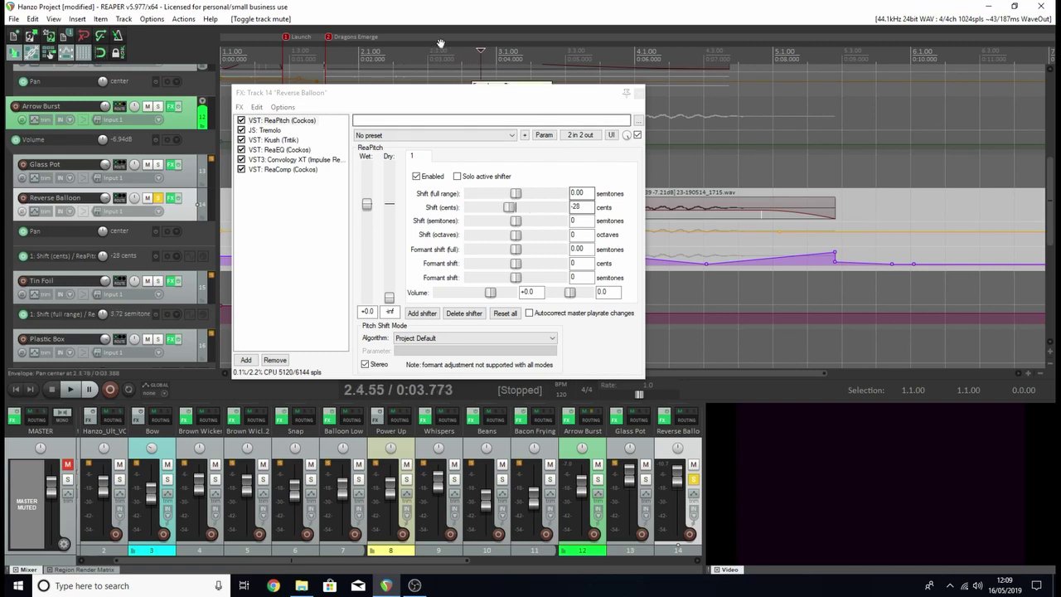
left_click_drag(484, 53, 655, 63)
left_click(337, 104)
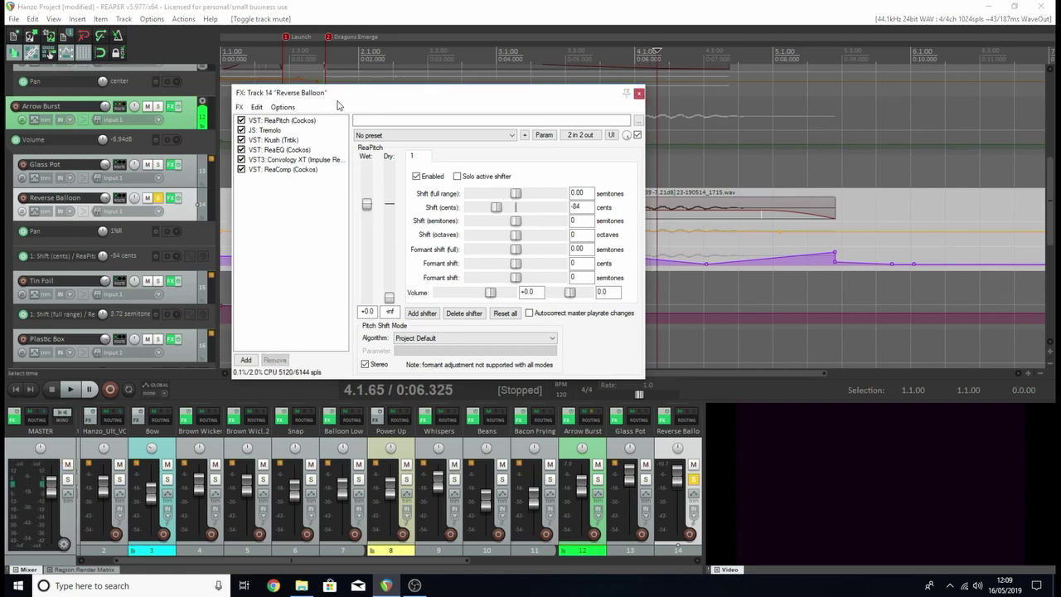
- Examine the Tremolo, Krush, ReaEQ, Convology XT and ReaComp settings in Reverse Balloon's effects chain
left_click(272, 130)
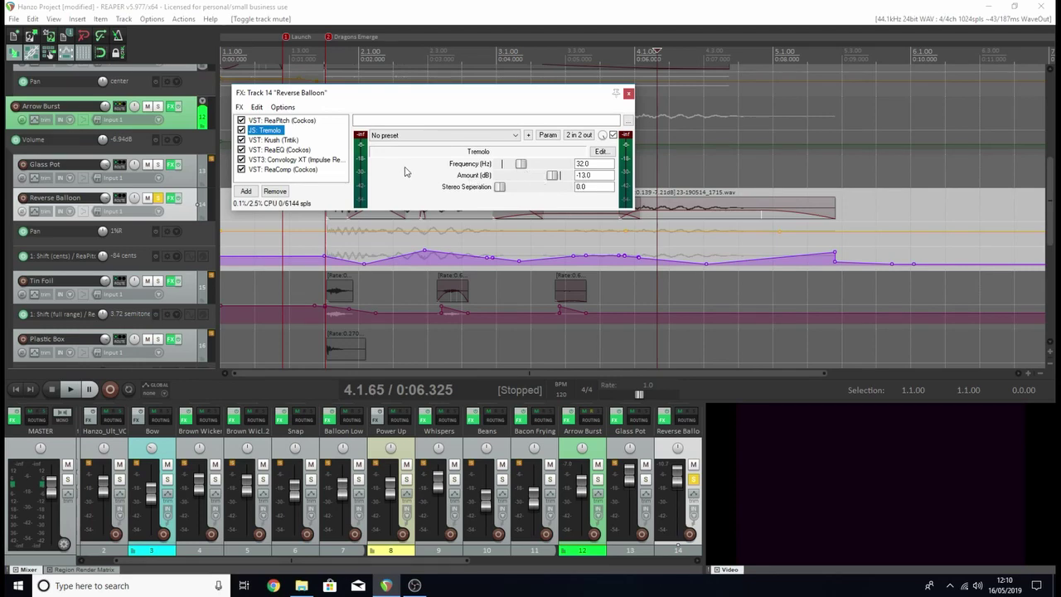
left_click(291, 141)
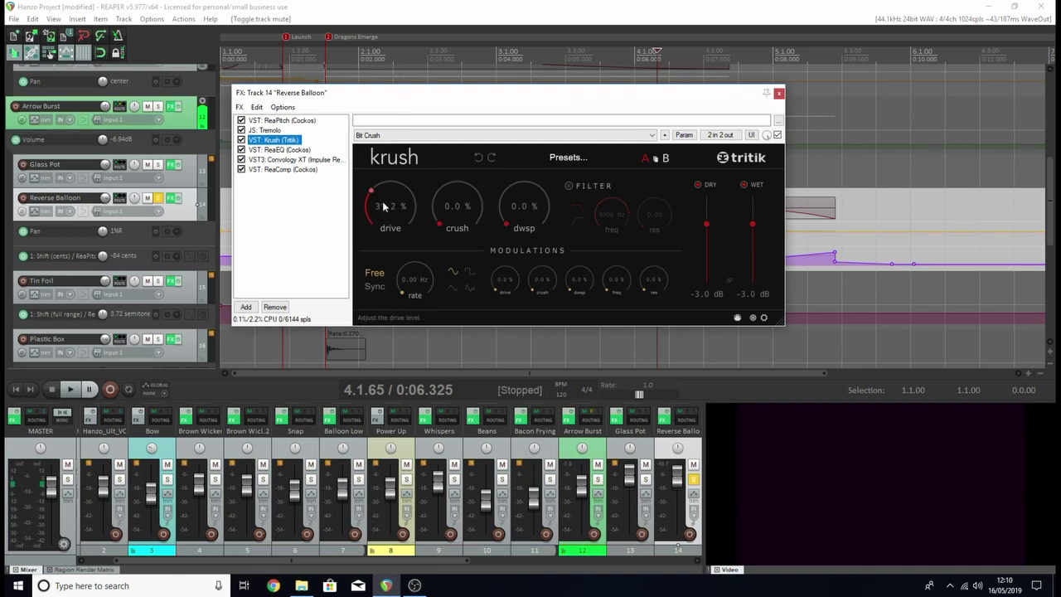
left_click(302, 151)
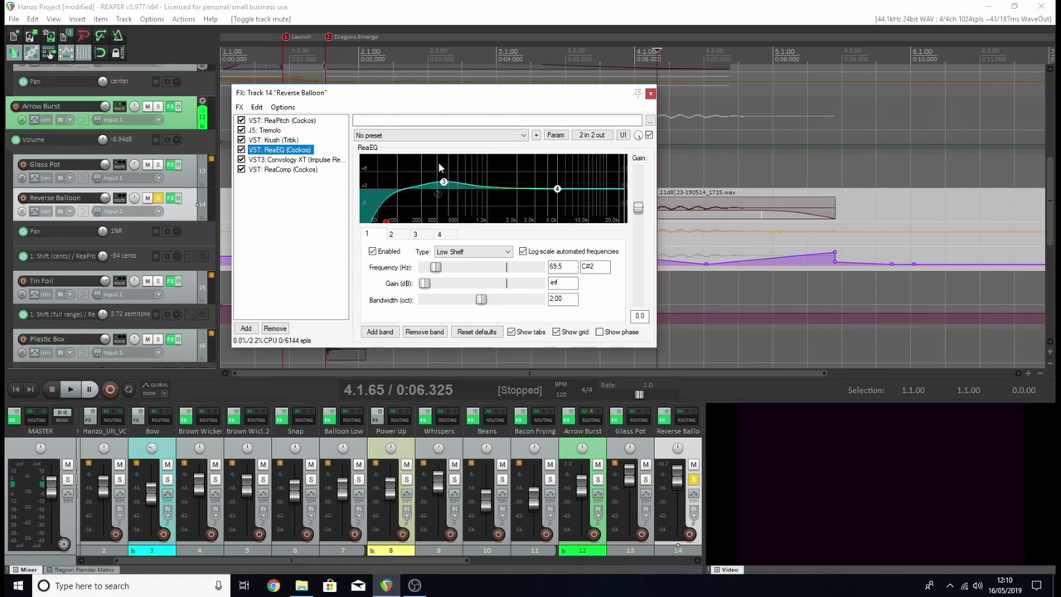
left_click(257, 160)
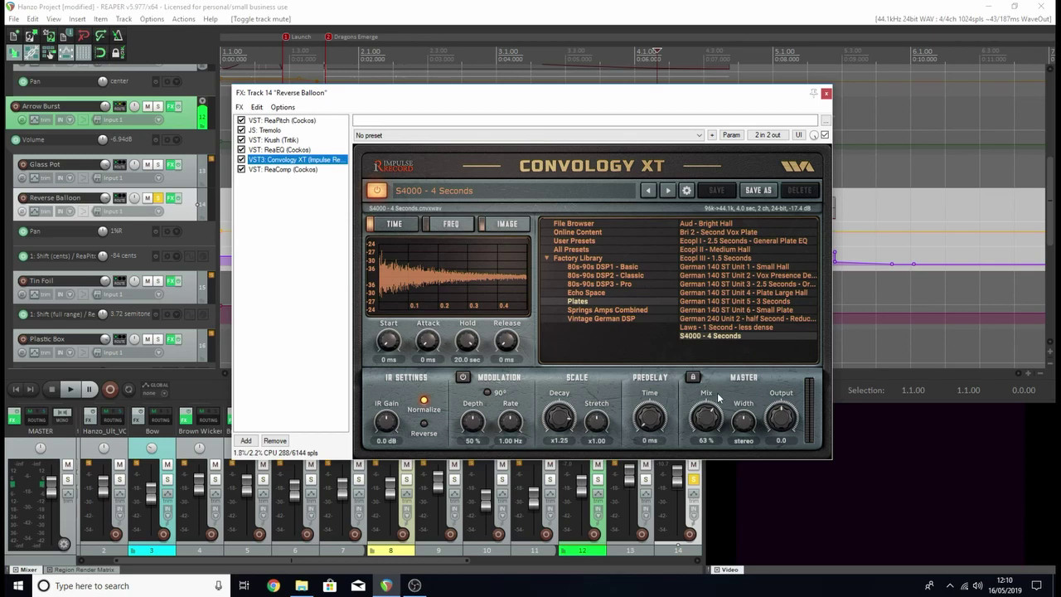
left_click(310, 170)
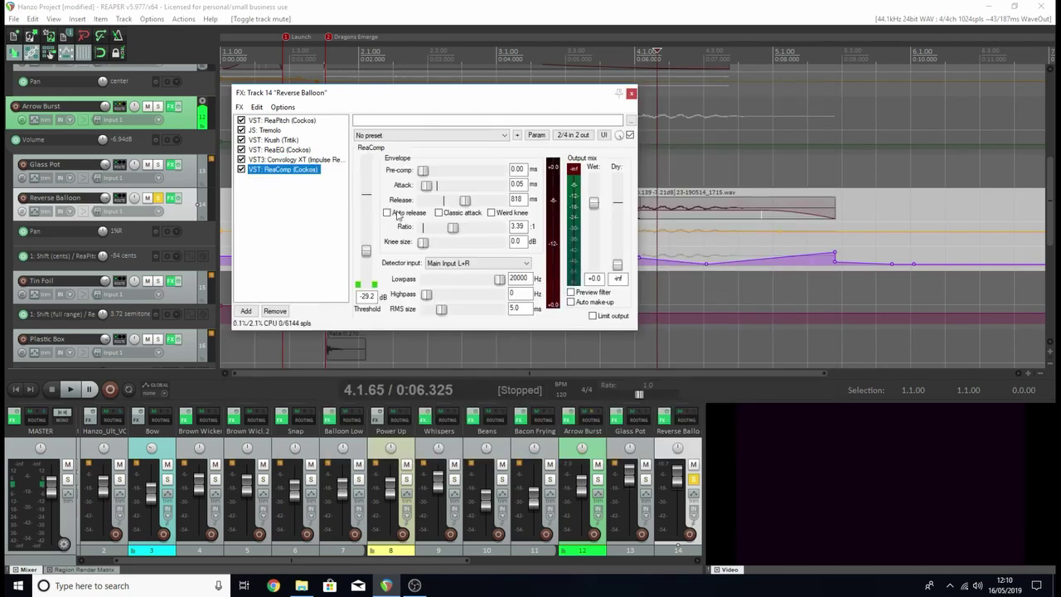
left_click(172, 197)
- Solo the Tin Foil track instead of Reverse Balloon and return the edit cursor to the project start
left_click(157, 197)
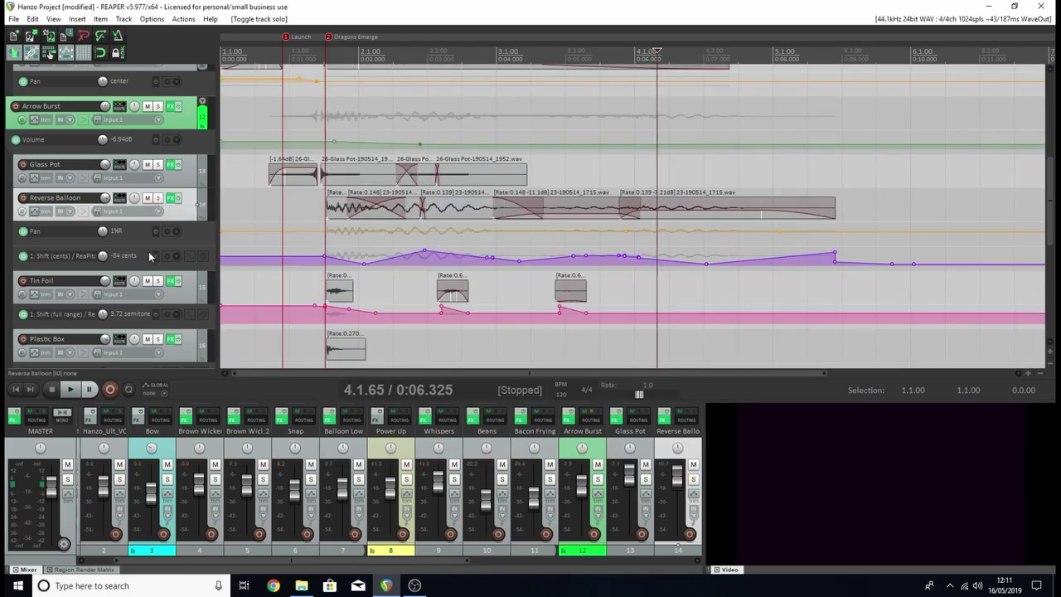
left_click(157, 281)
key("Home")
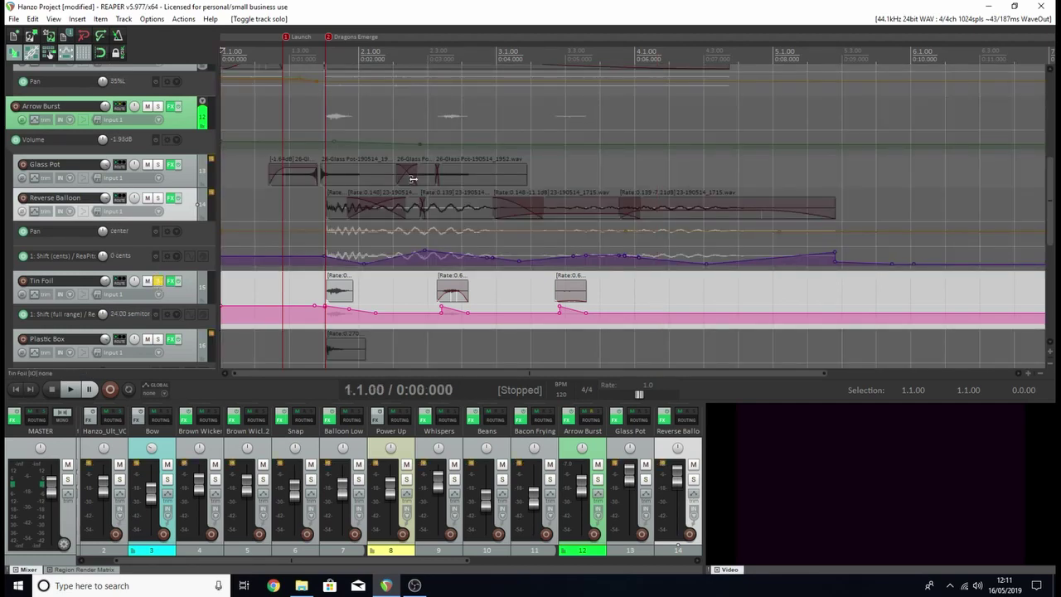
- Bypass Tin Foil's effects and play the soloed track dry from the project start
left_click(171, 281, "ctrl")
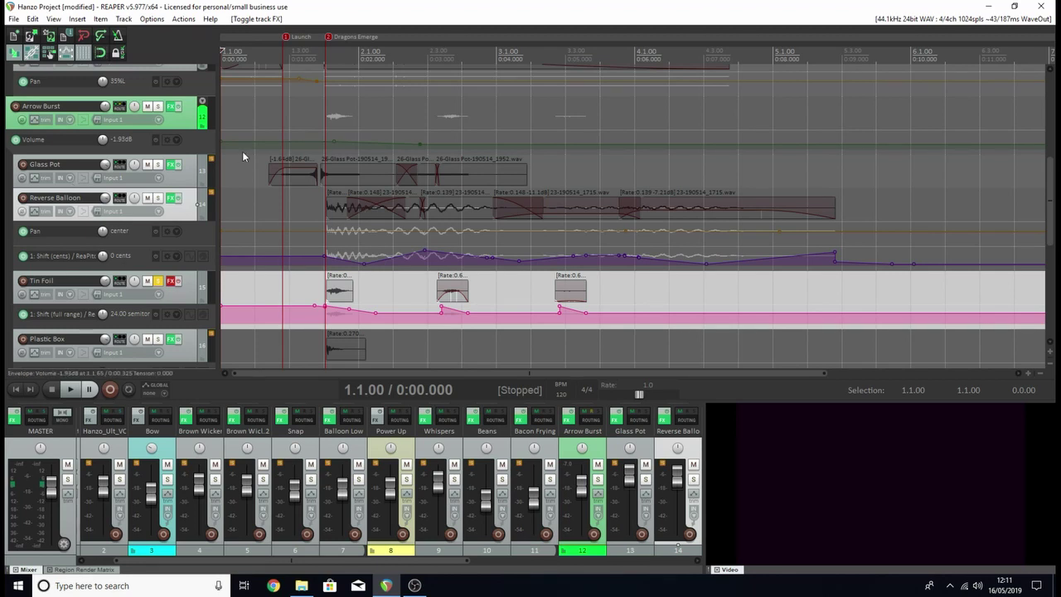
key("space")
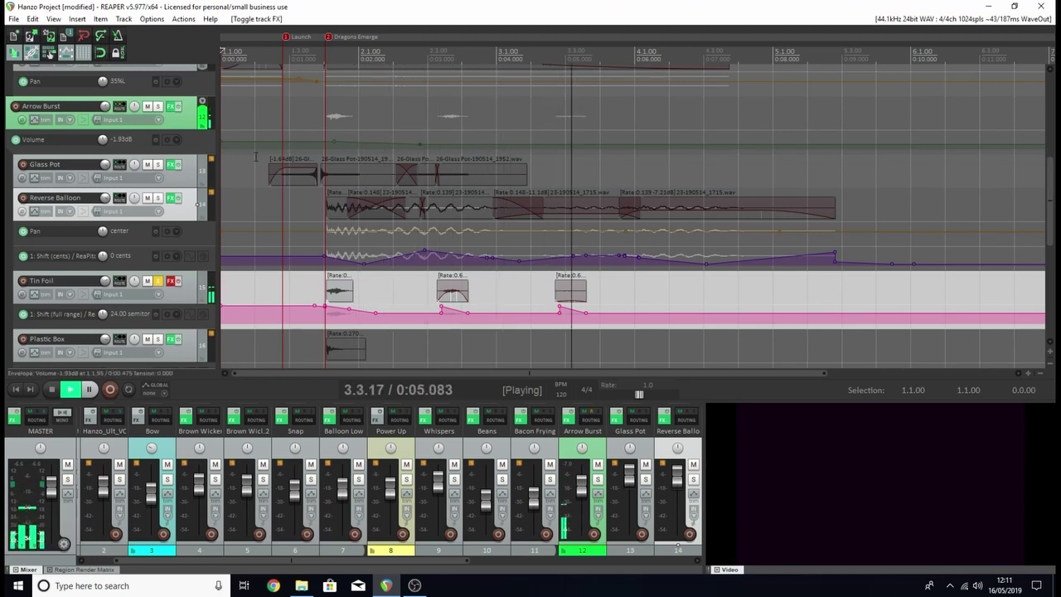
key("space")
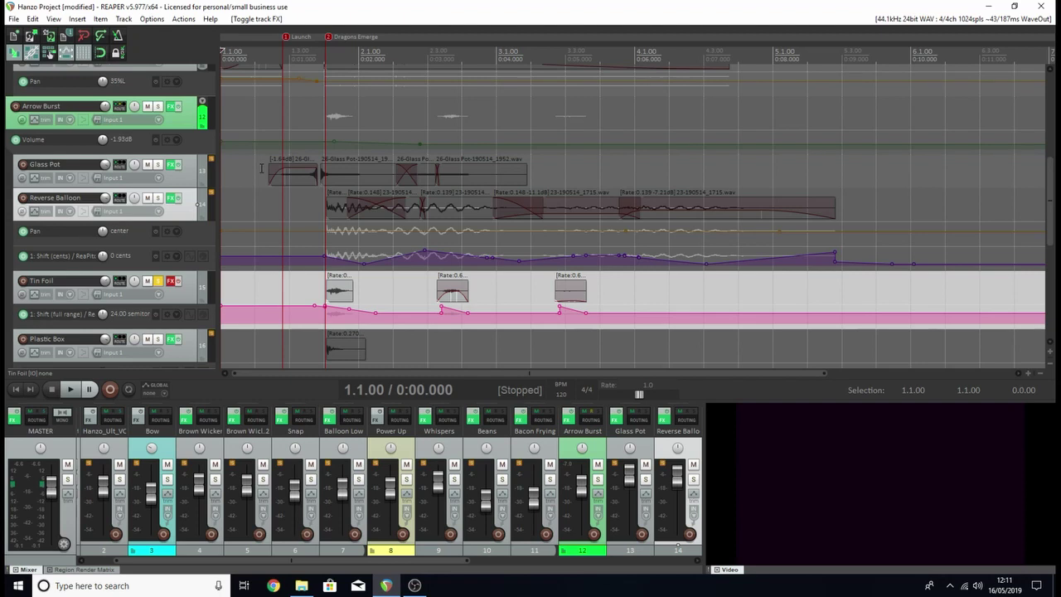
- Re-enable Tin Foil's effects, play the track from between the Launch and Dragons Emerge markers, and return to the project start
left_click(179, 282)
left_click(310, 61)
key("space")
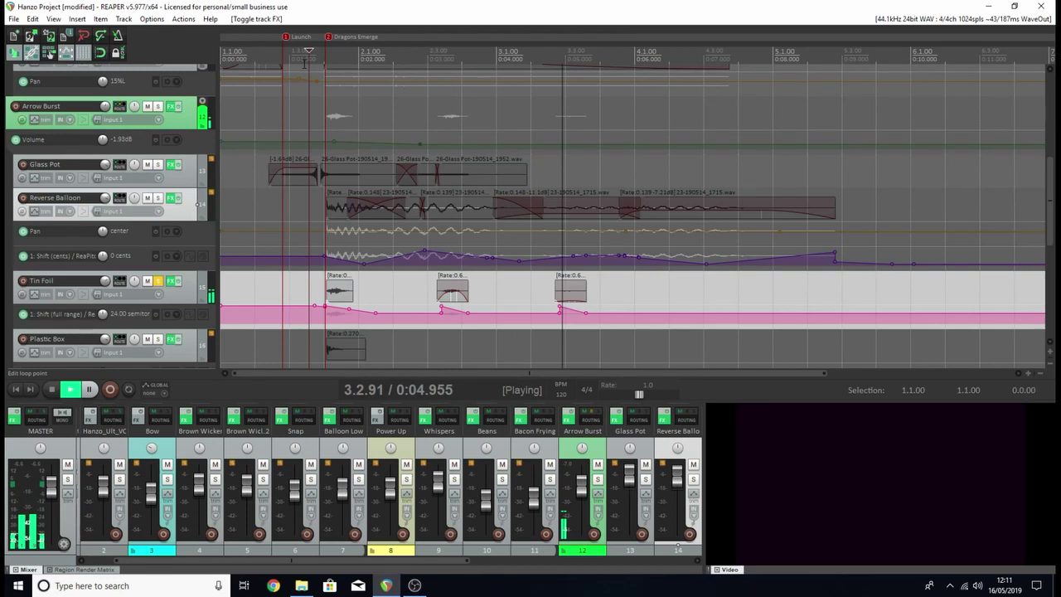
scroll(346, 141, "right", 2)
key("space")
key("Home")
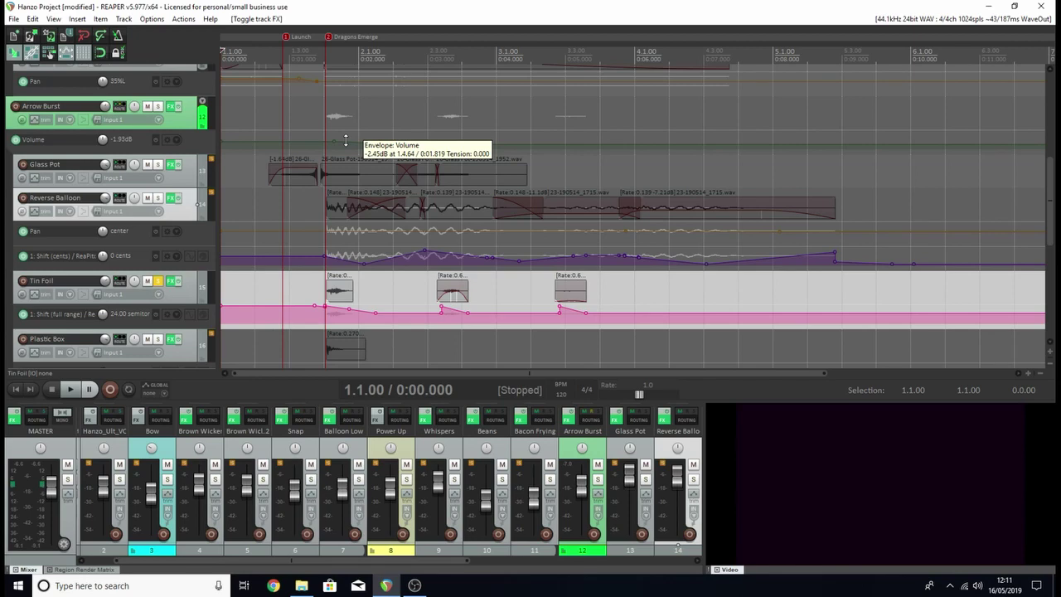
- Open Tin Foil's effects chain and examine the RX 6 Voice De-noise, ReaPitch and ReaEQ settings against the track's pitch envelope
left_click(172, 285)
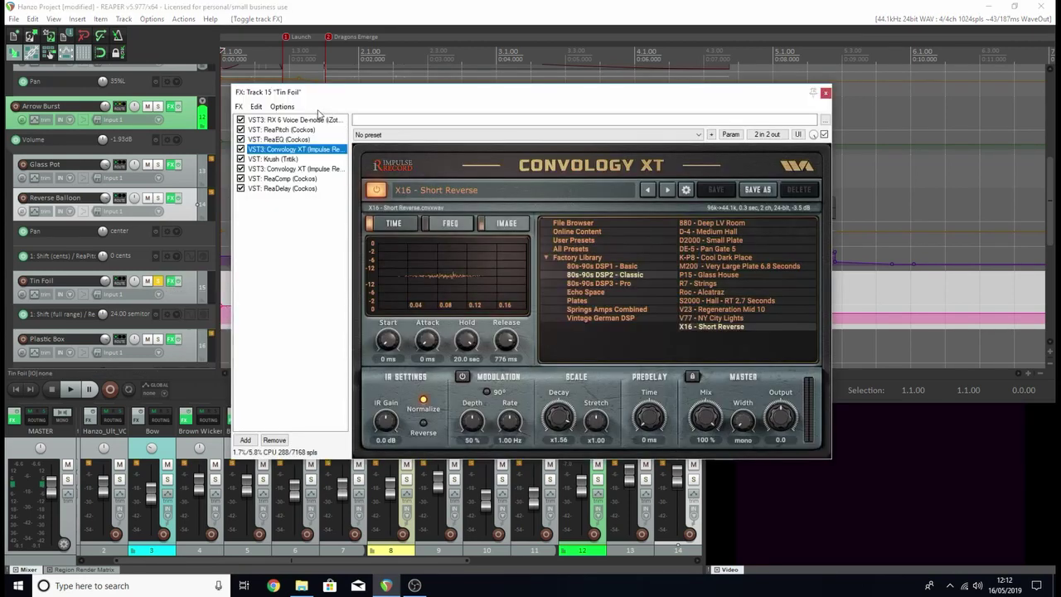
left_click(301, 121)
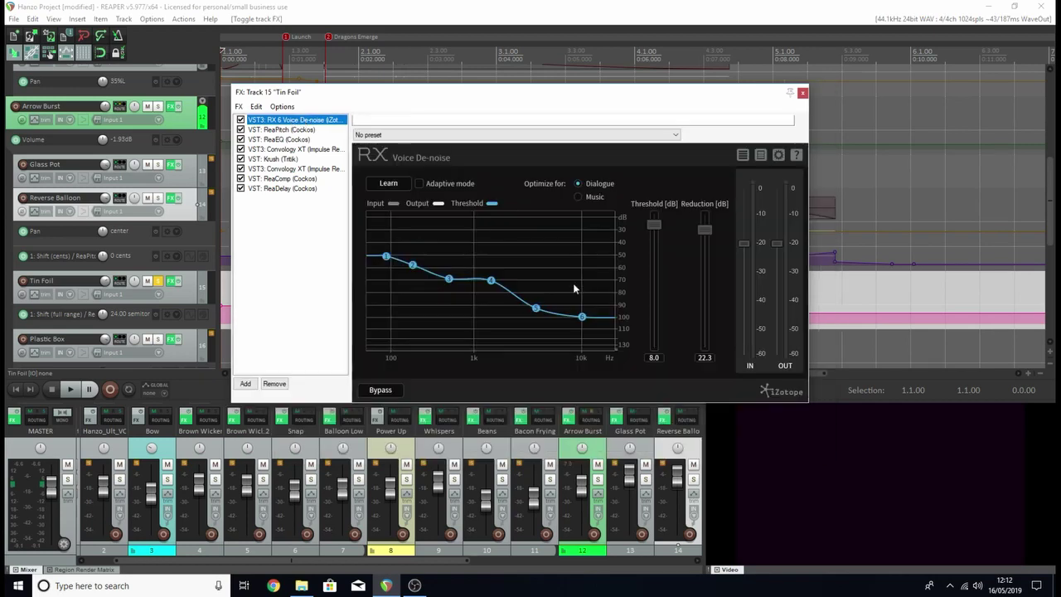
left_click(305, 131)
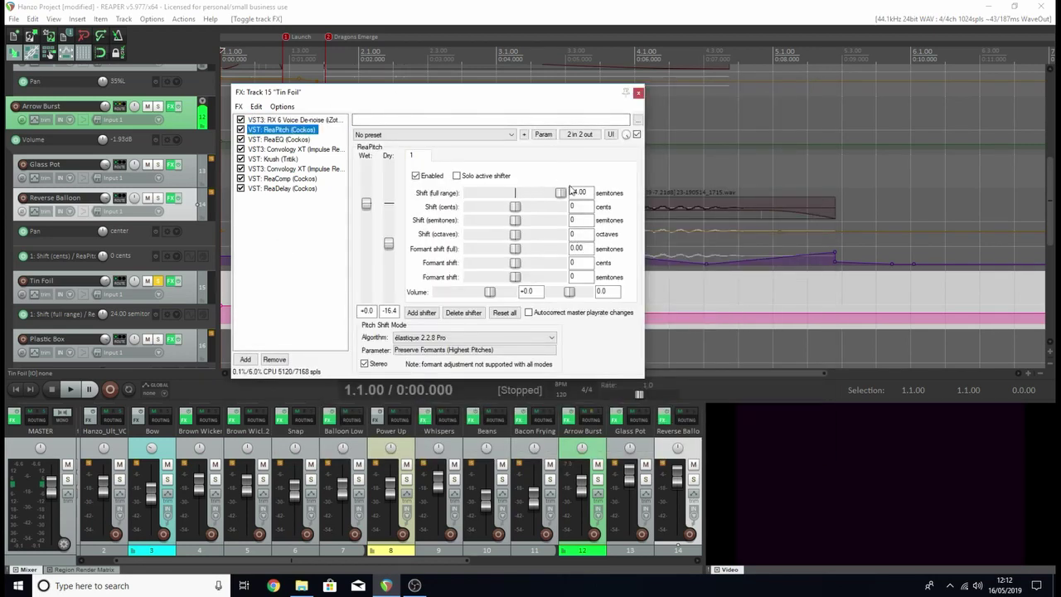
left_click_drag(508, 94, 545, 332)
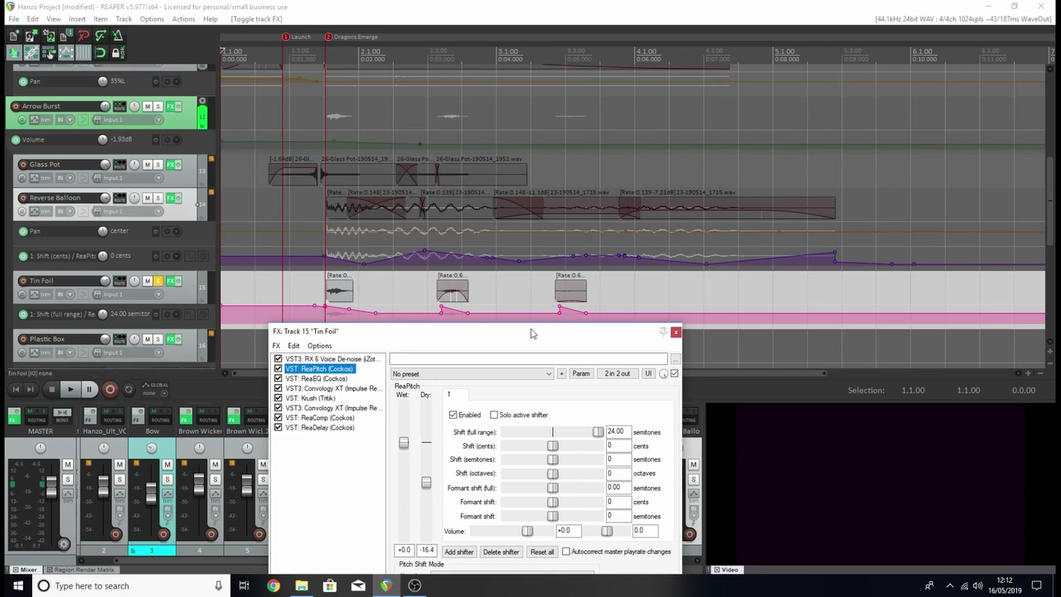
left_click_drag(531, 334, 557, 139)
left_click(341, 184)
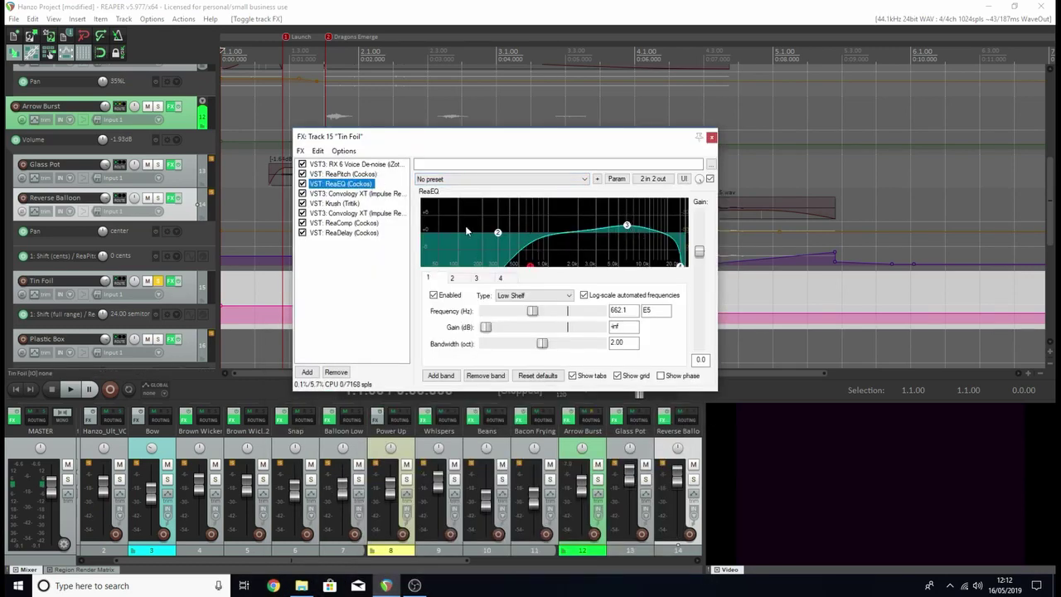
- Examine Tin Foil's Krush settings and compare its two Convology XT reverbs, X16 - Short Reverse and K-P8 - Cool Dark Place
left_click(365, 194)
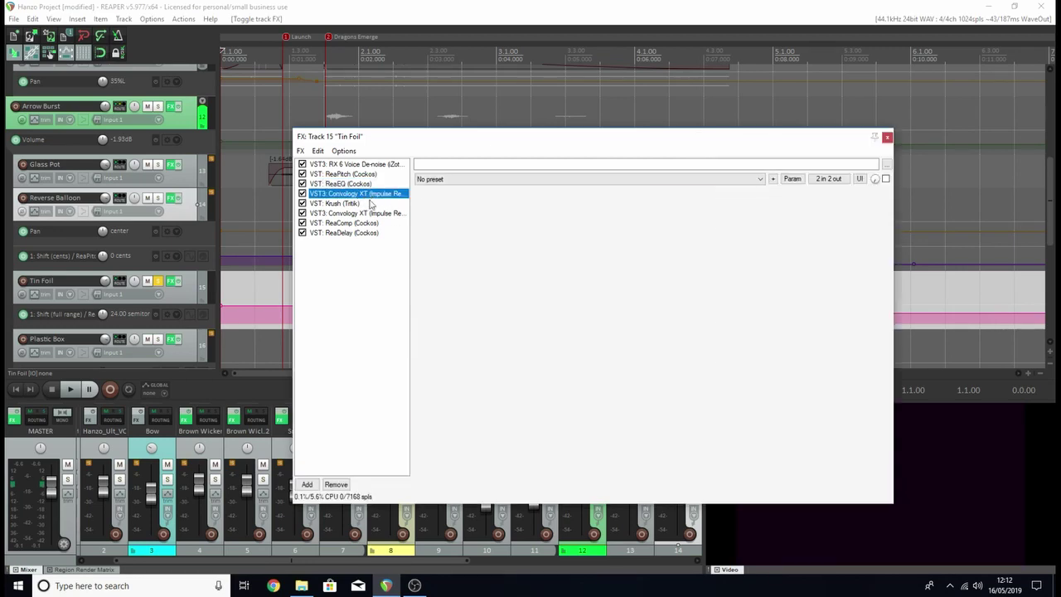
left_click_drag(669, 139, 618, 113)
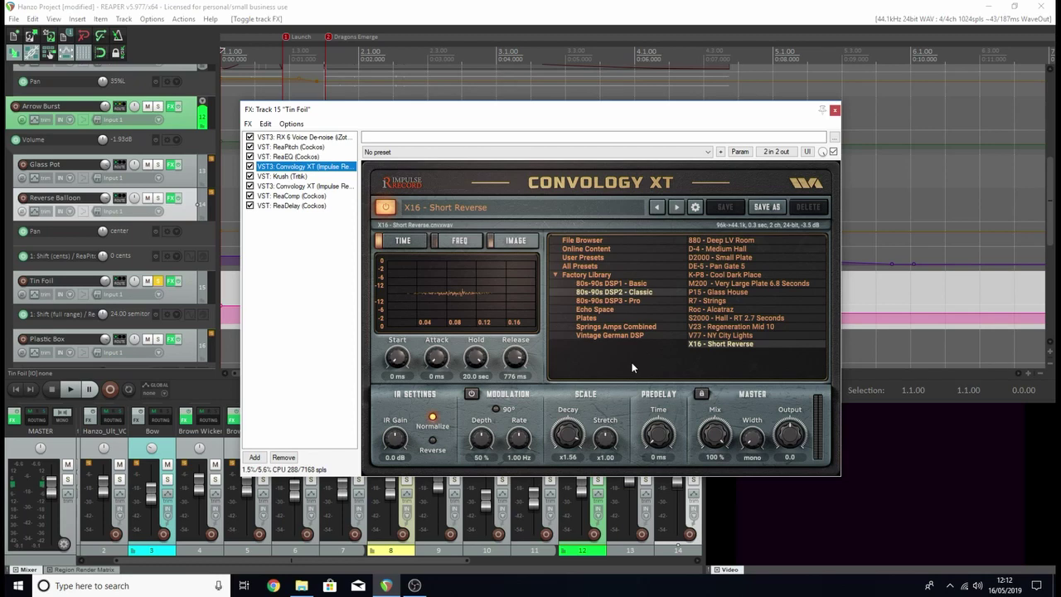
left_click(282, 176)
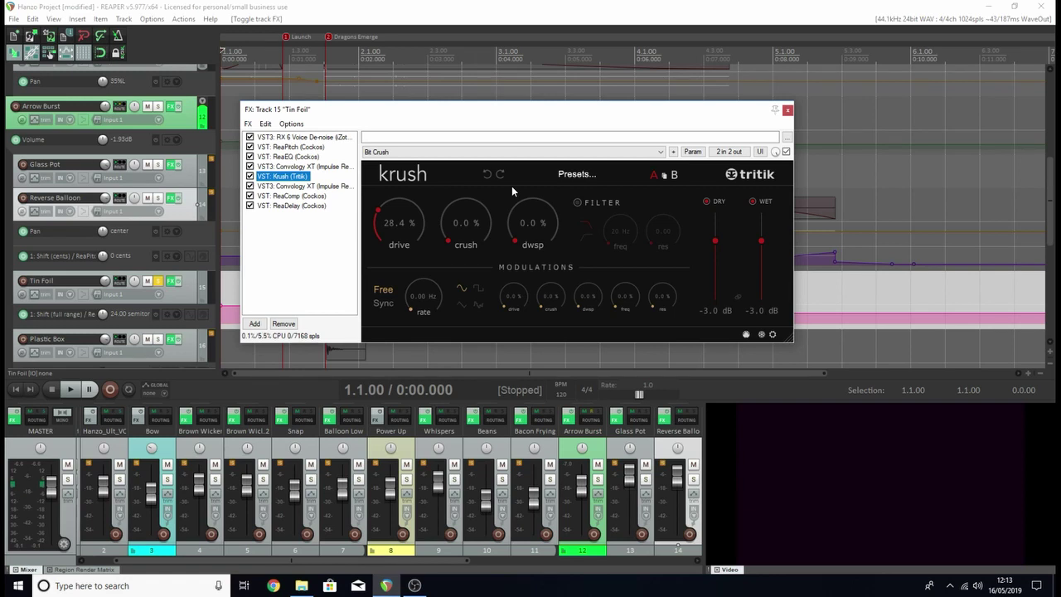
left_click(294, 187)
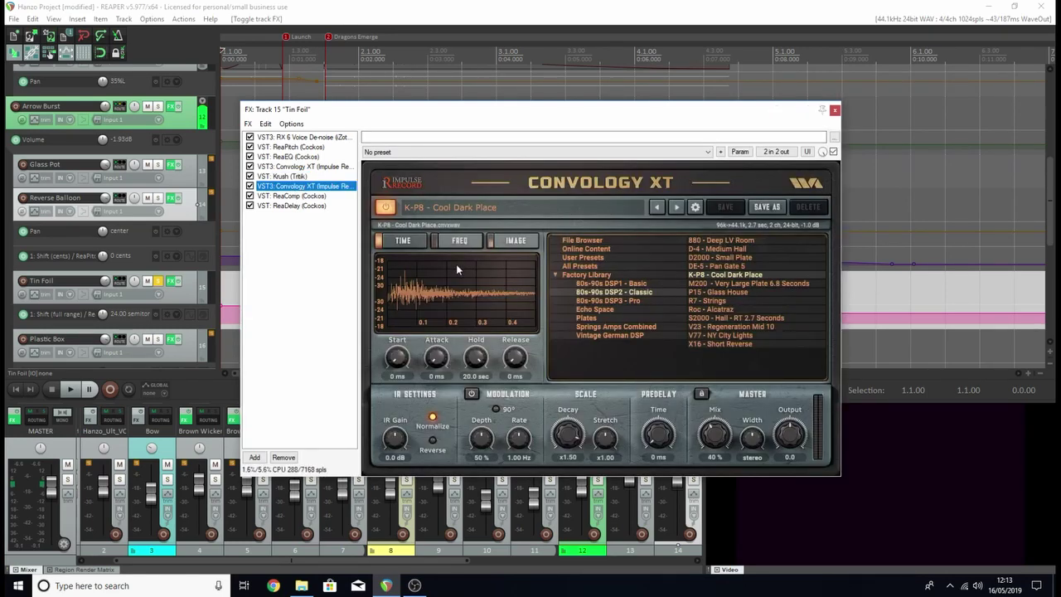
left_click(346, 166)
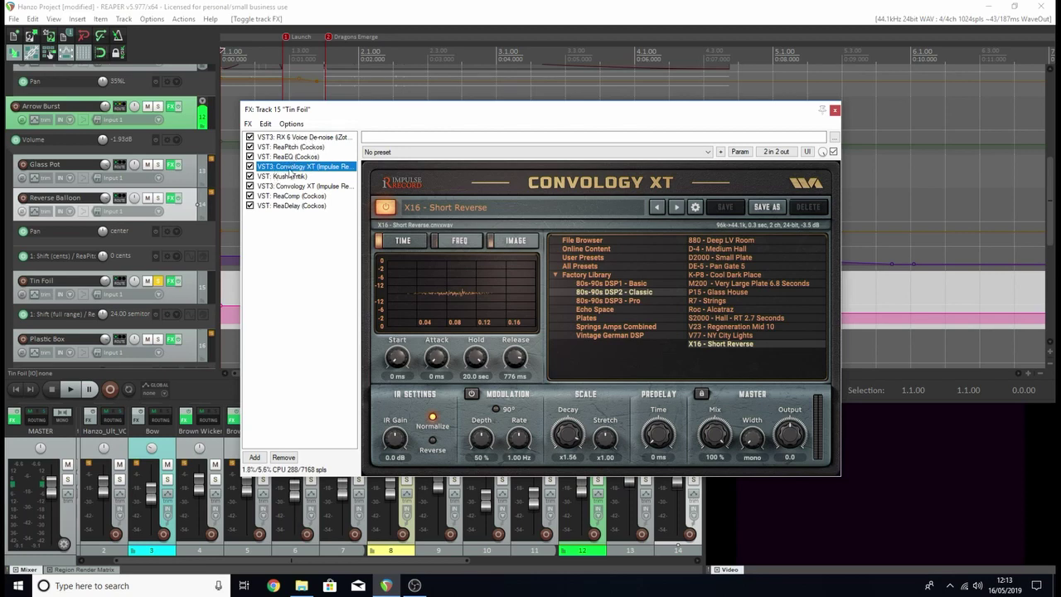
left_click(319, 187)
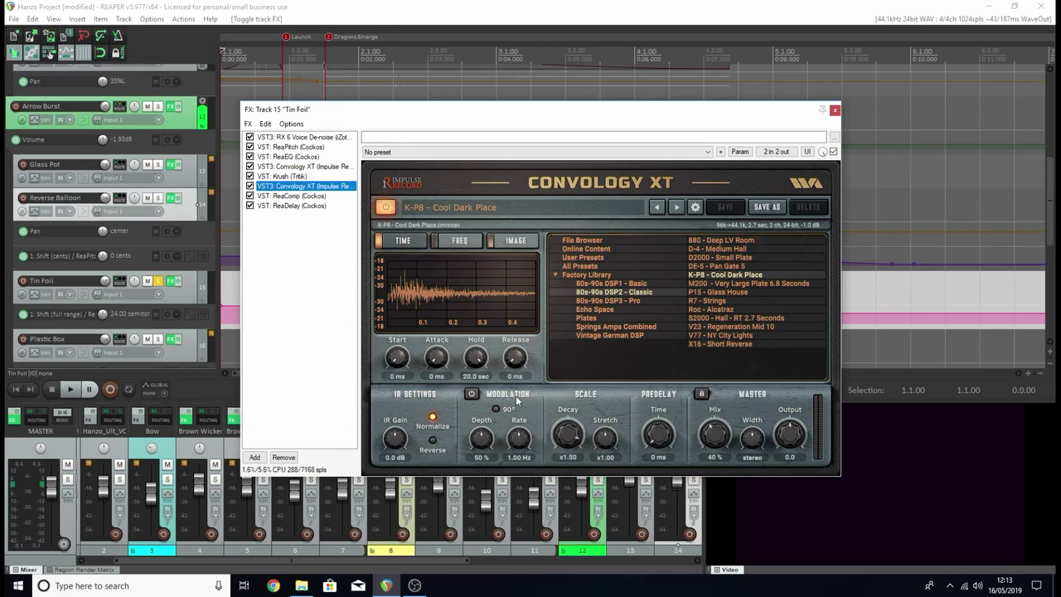
- Examine Tin Foil's ReaComp and ReaDelay settings, including the compressor's attack and release and the delay's feedback, and close the effects chain
left_click(314, 196)
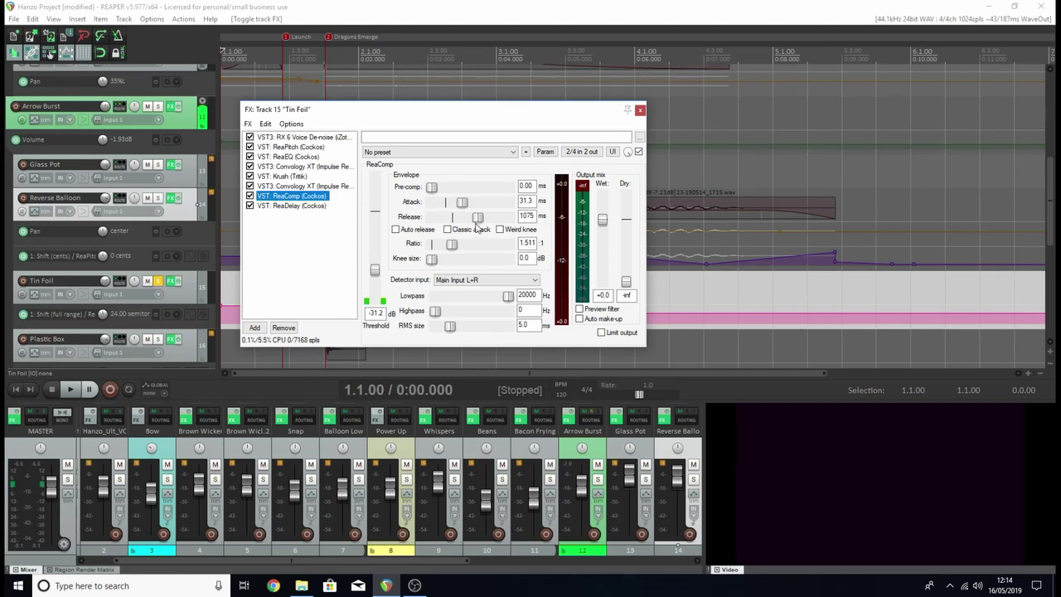
key("Down")
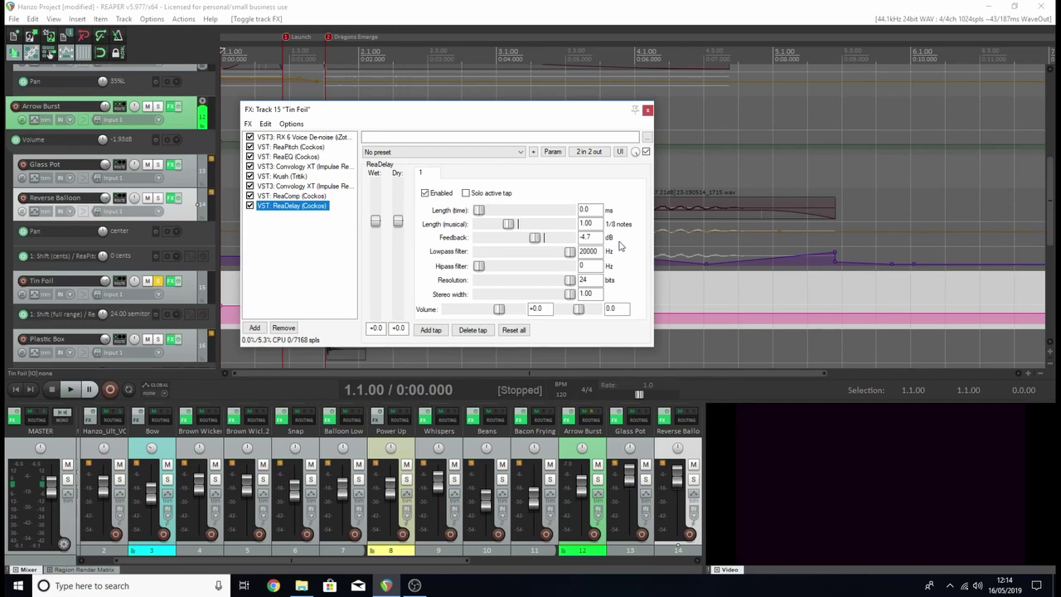
key("Escape")
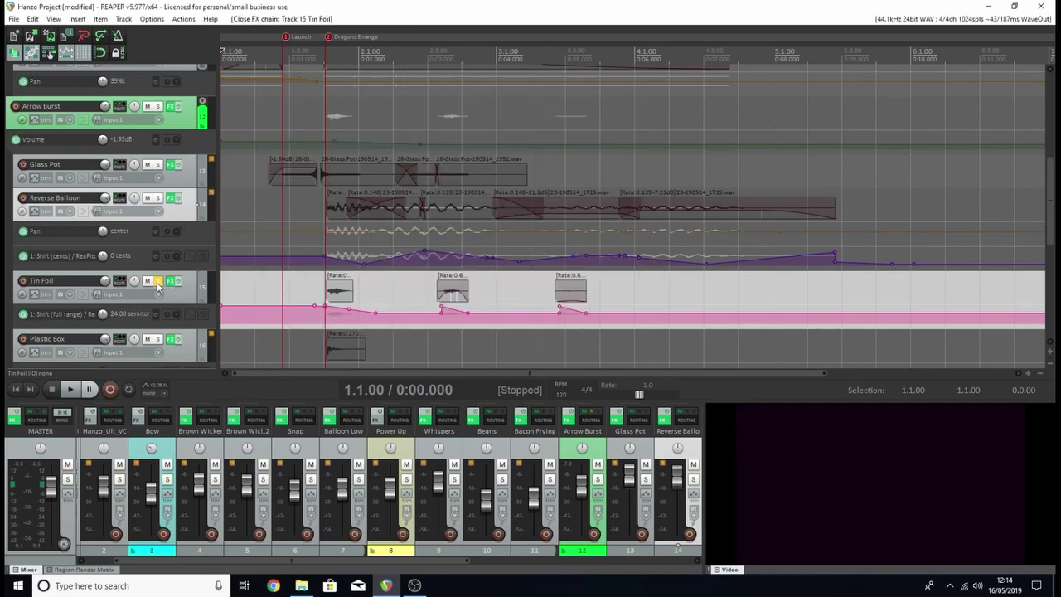
- Solo the Plastic Box track instead of Tin Foil and show its clip and pitch shift envelope in closer detail
left_click(157, 280)
left_click(158, 338)
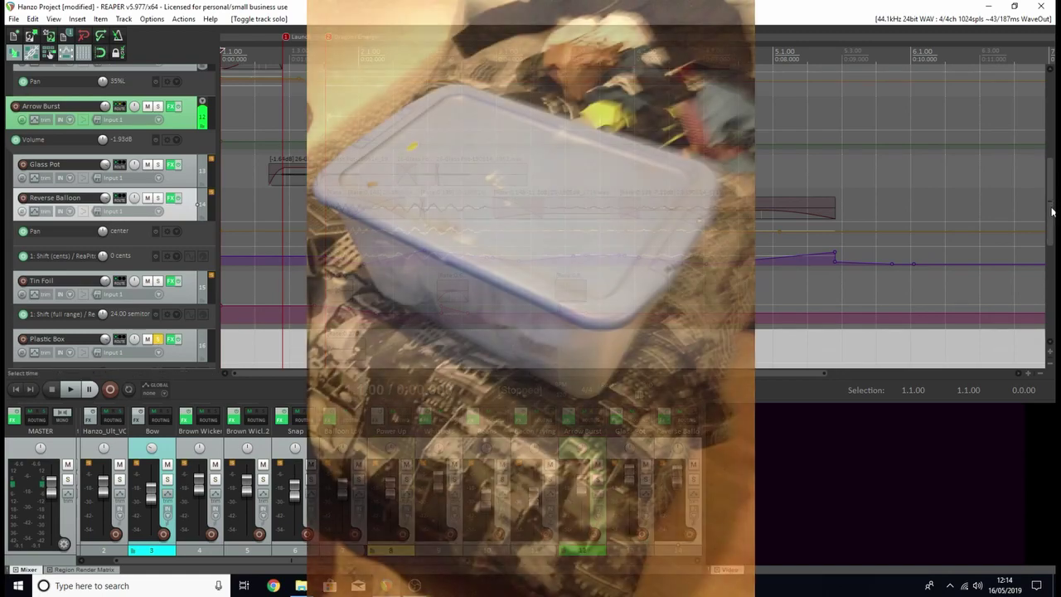
left_click_drag(1052, 212, 1051, 222)
scroll(539, 201, "up", 2)
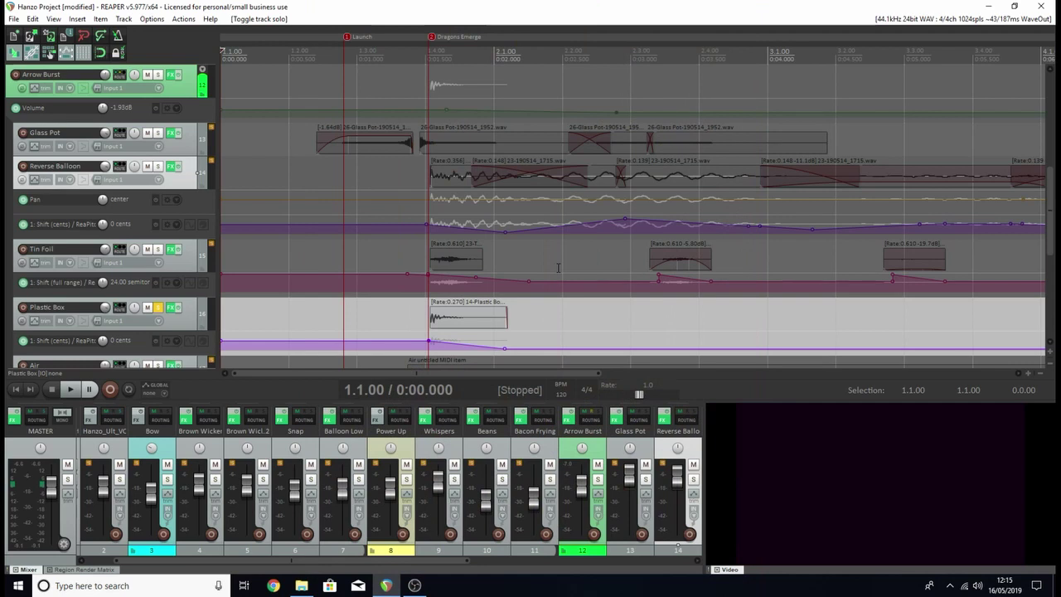
- Bypass Plastic Box's effects, audition the dry sound, and re-enable the track's effects
left_click(175, 305)
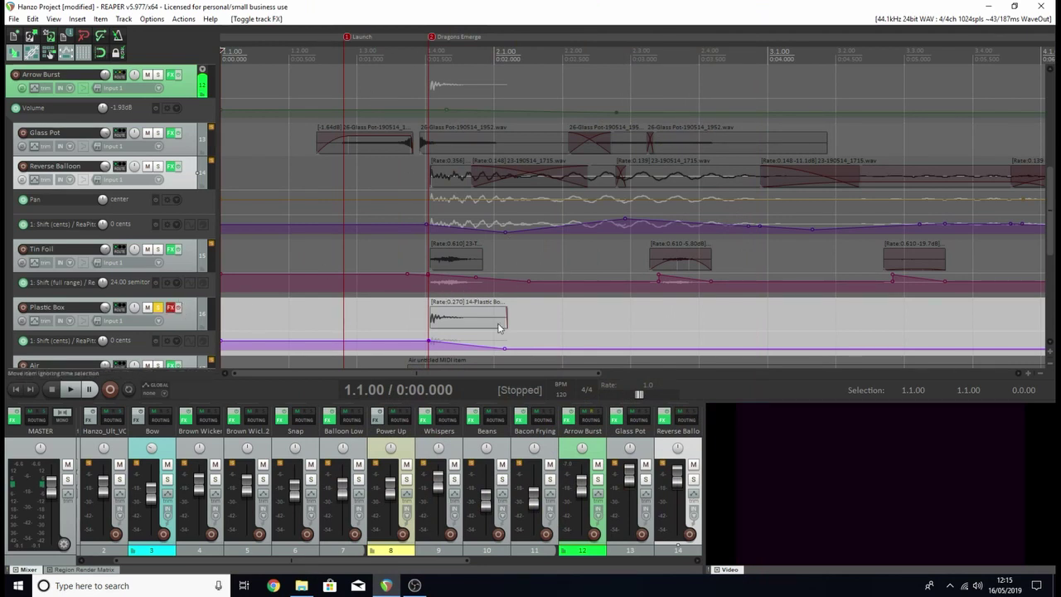
key("space")
key("space")
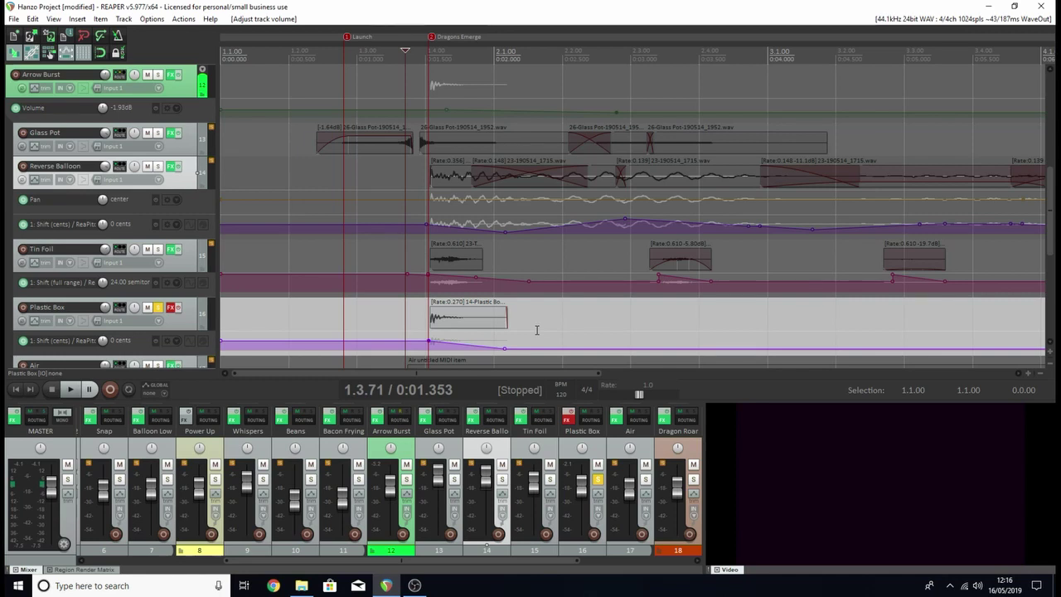
left_click(574, 422)
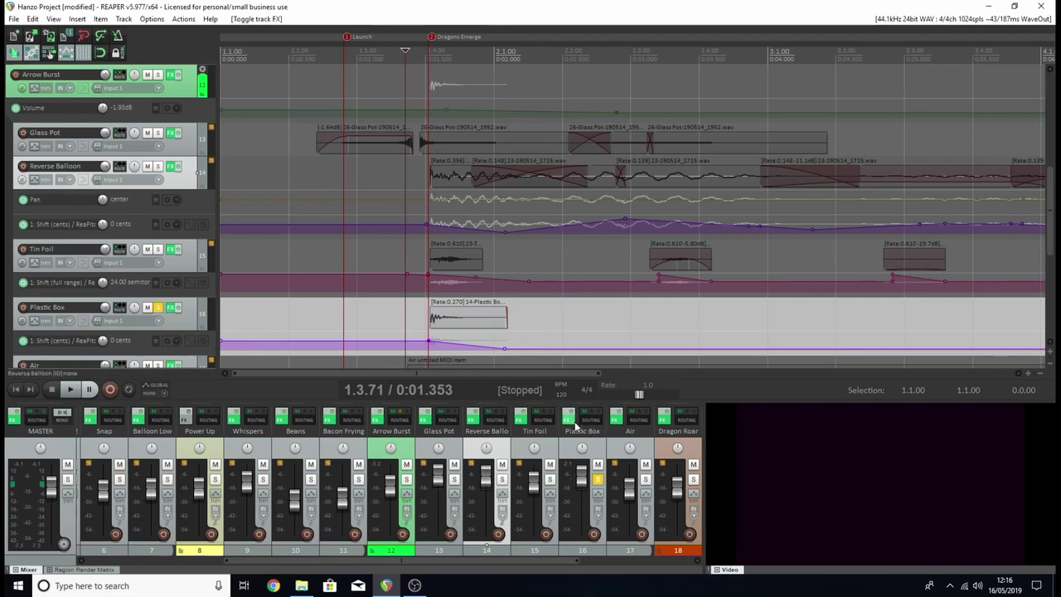
- Open Plastic Box's effects chain and examine its ReaEQ curve, Convology XT Aud - Bright Hall reverb and ReaComp settings
left_click(574, 419)
left_click(376, 148)
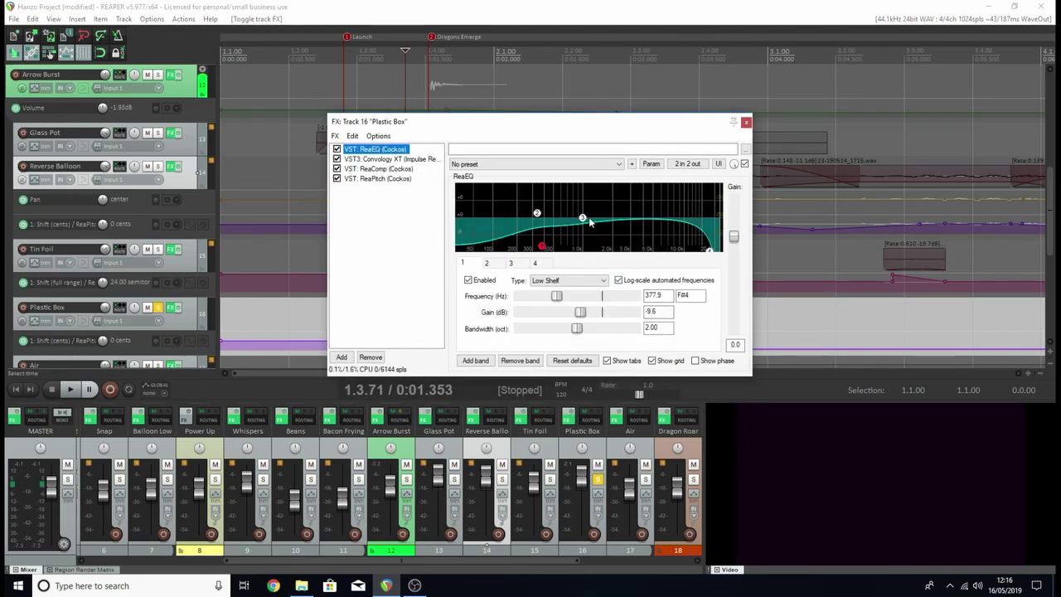
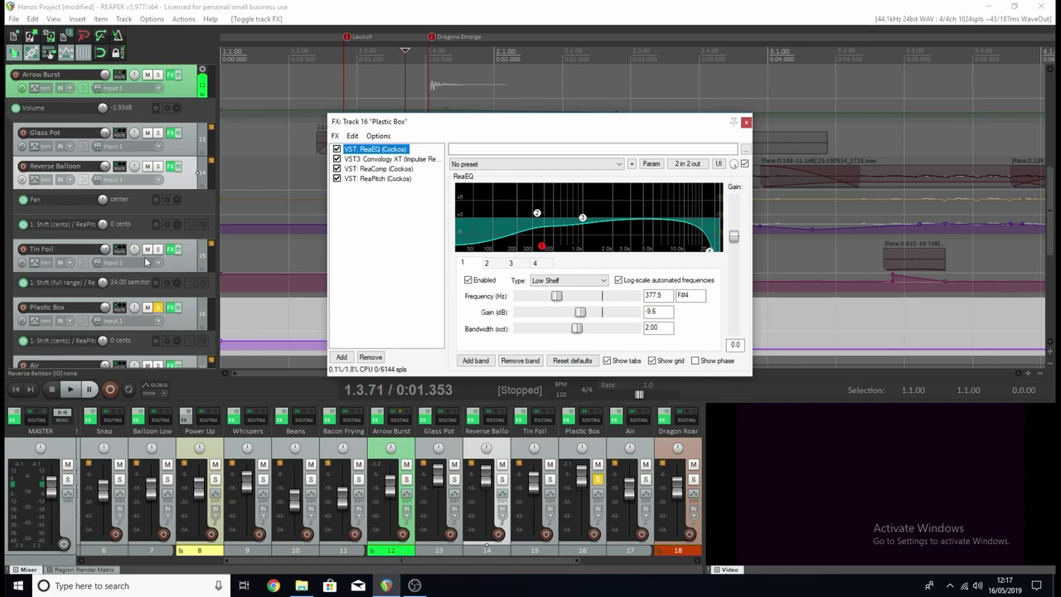
left_click(415, 159)
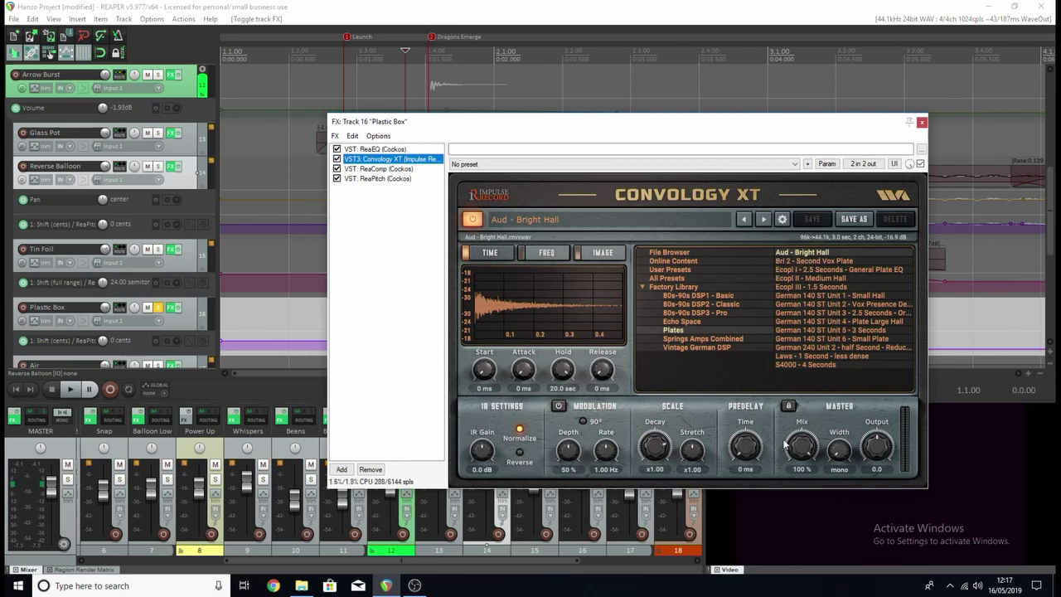
left_click(399, 168)
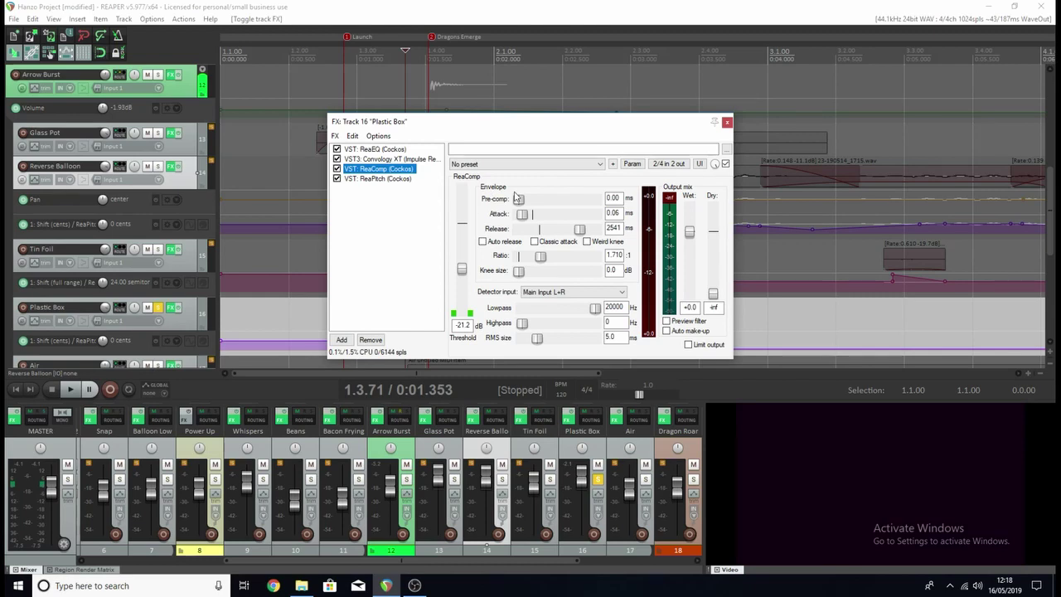
- Examine Plastic Box's ReaPitch settings beside its pitch shift envelope, close the effects chain, and audition the processed sound
left_click_drag(378, 121, 561, 120)
left_click(561, 177)
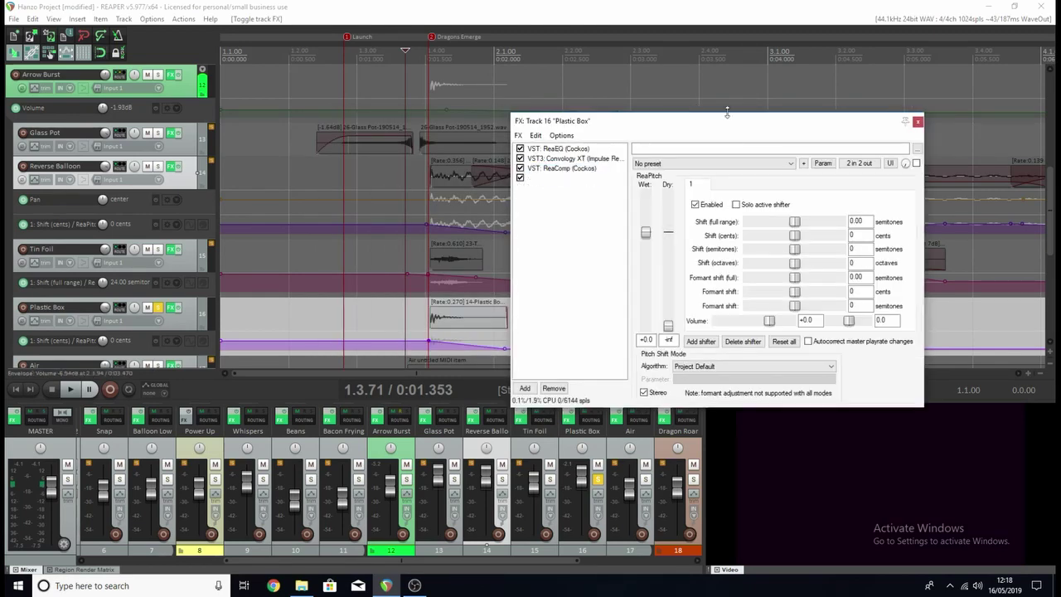
left_click_drag(734, 123, 768, 101)
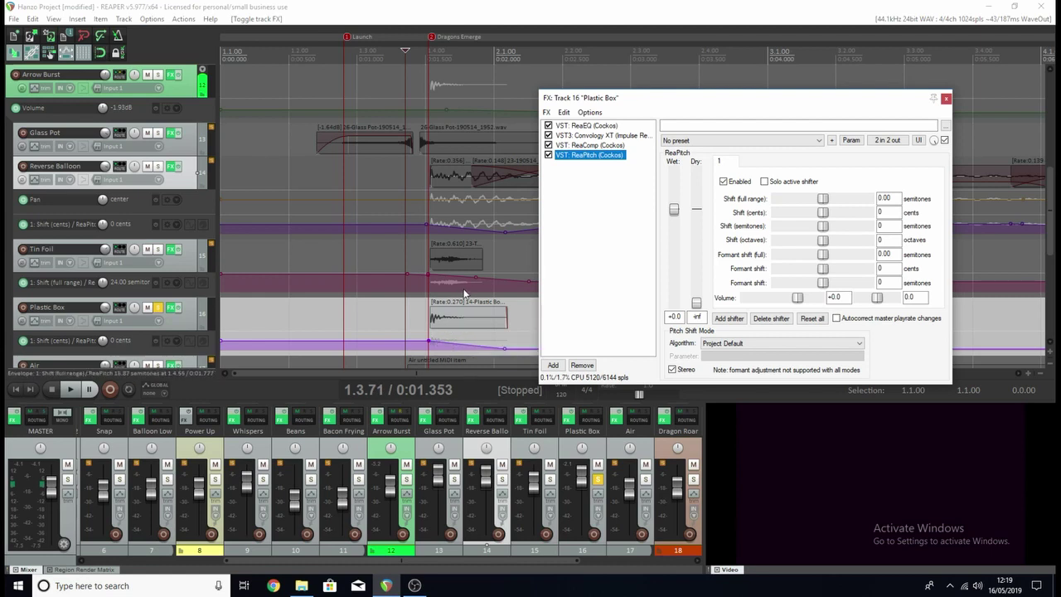
left_click(947, 98)
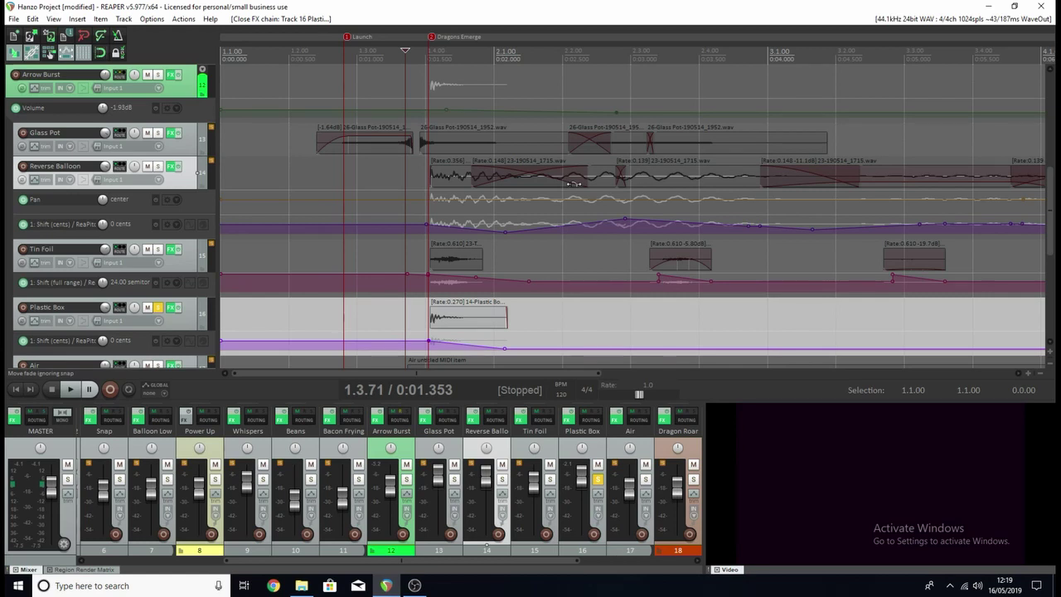
key("space")
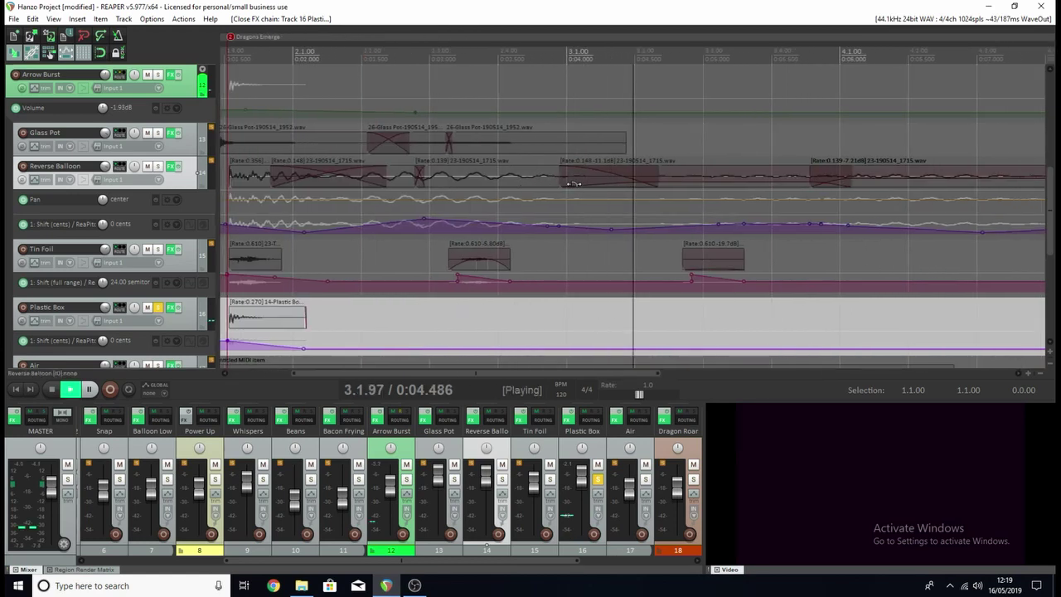
key("space")
- Solo the Air track instead of Plastic Box
scroll(166, 315, "down", 2)
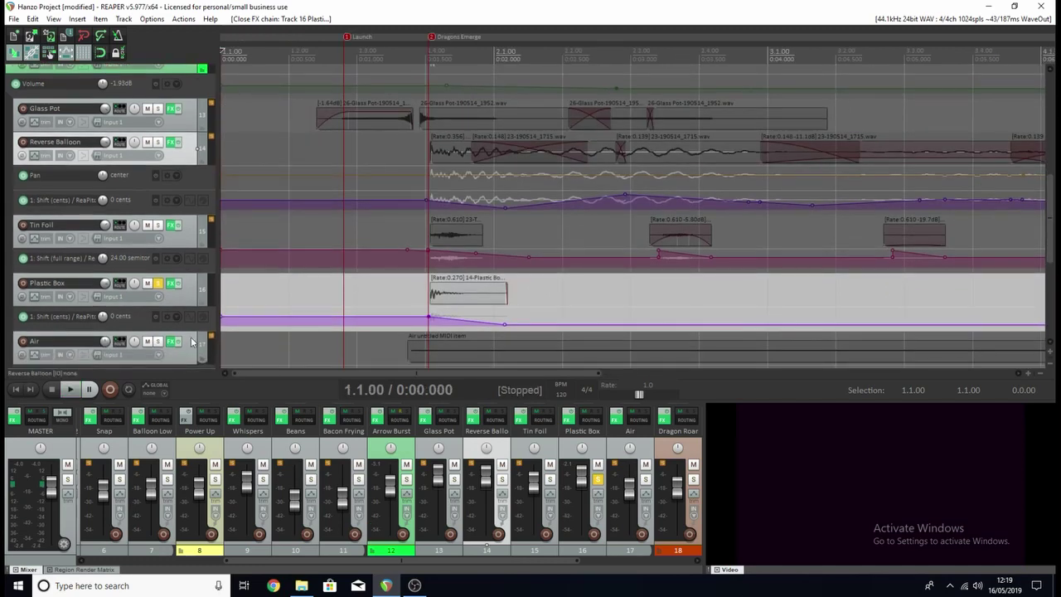
left_click(157, 340)
left_click(157, 283)
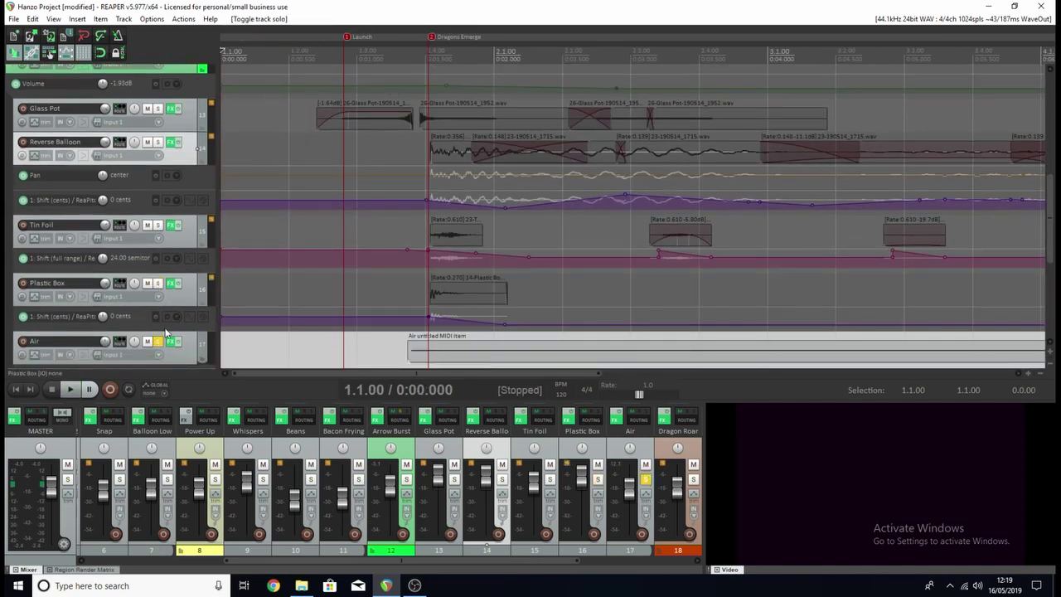
- Examine Air's Massive synth patch, including its reverb and chorus, alongside the volume and filter cutoff envelopes, and close the effects chain
left_click(174, 341)
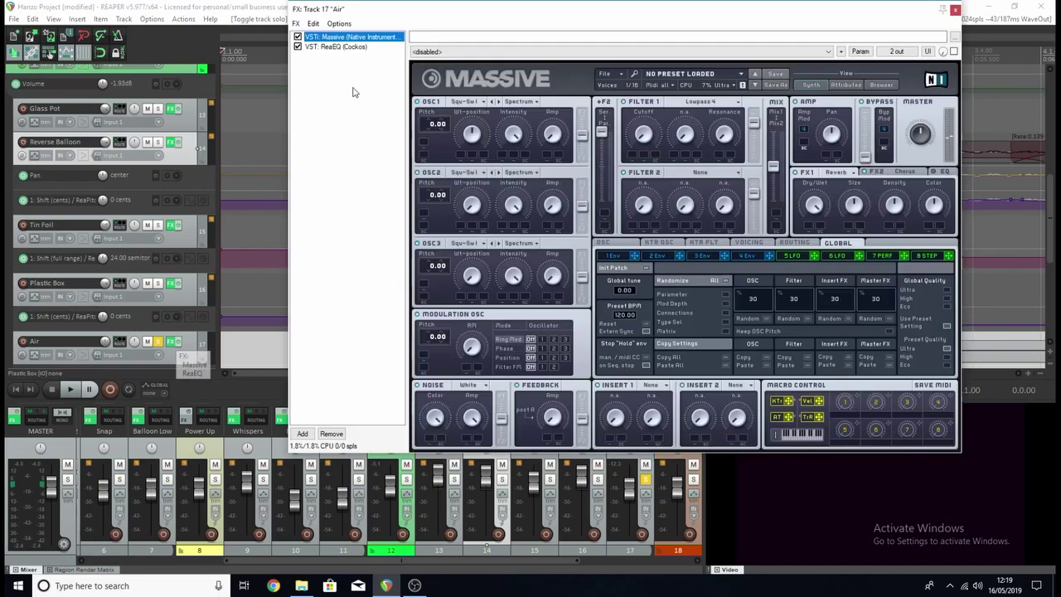
left_click_drag(514, 18, 493, 26)
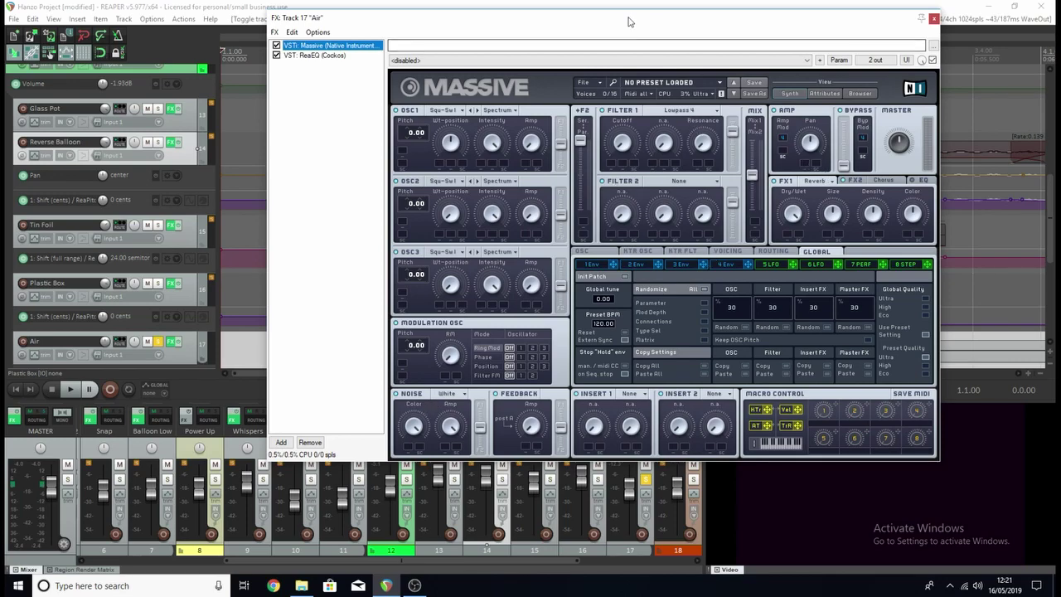
left_click_drag(631, 21, 811, 290)
scroll(1053, 224, "down", 5)
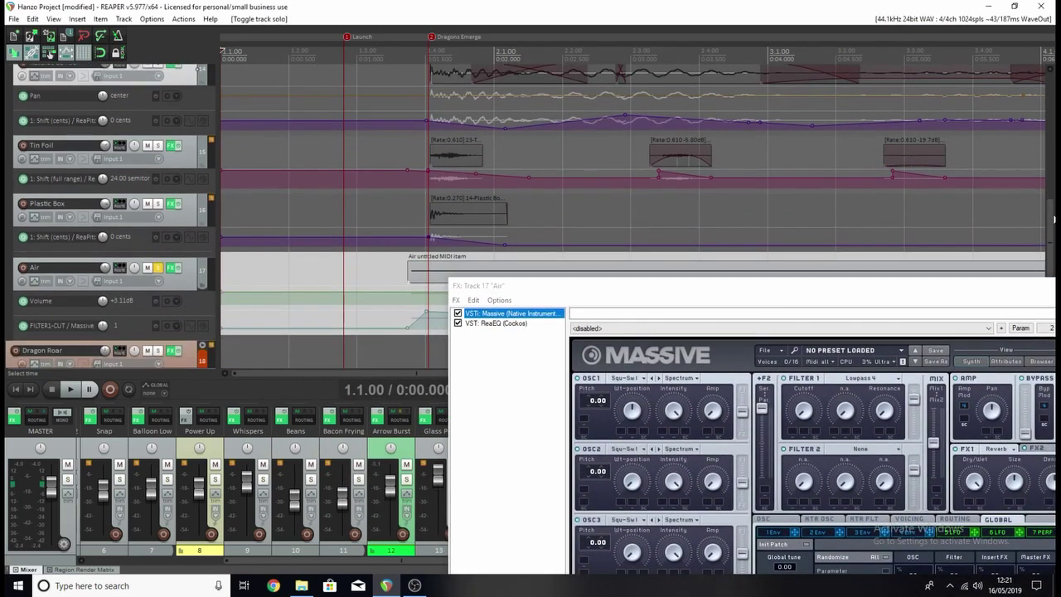
scroll(1053, 224, "down", 1)
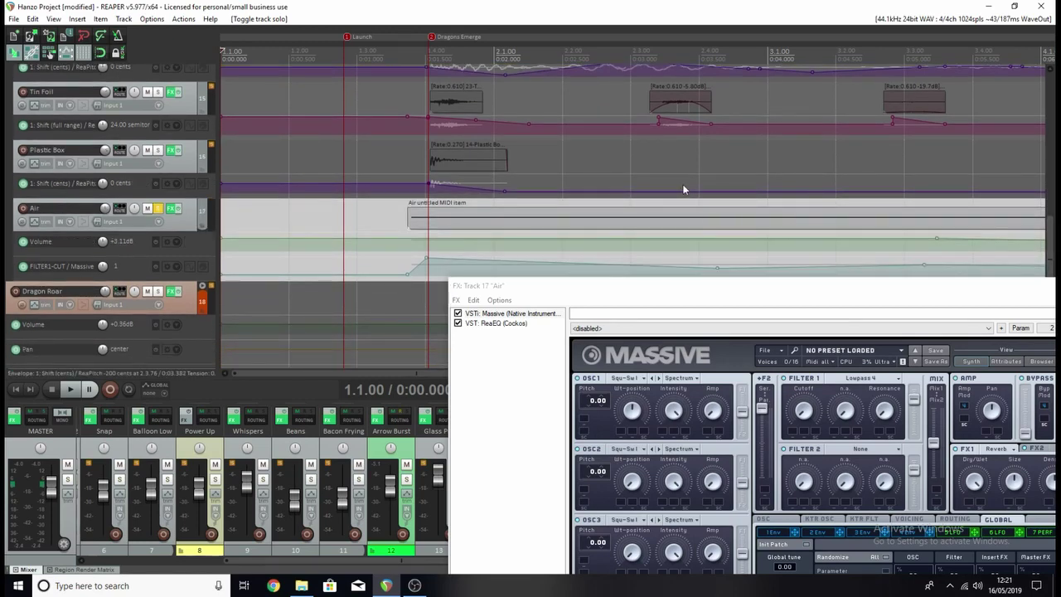
scroll(683, 184, "down", 2)
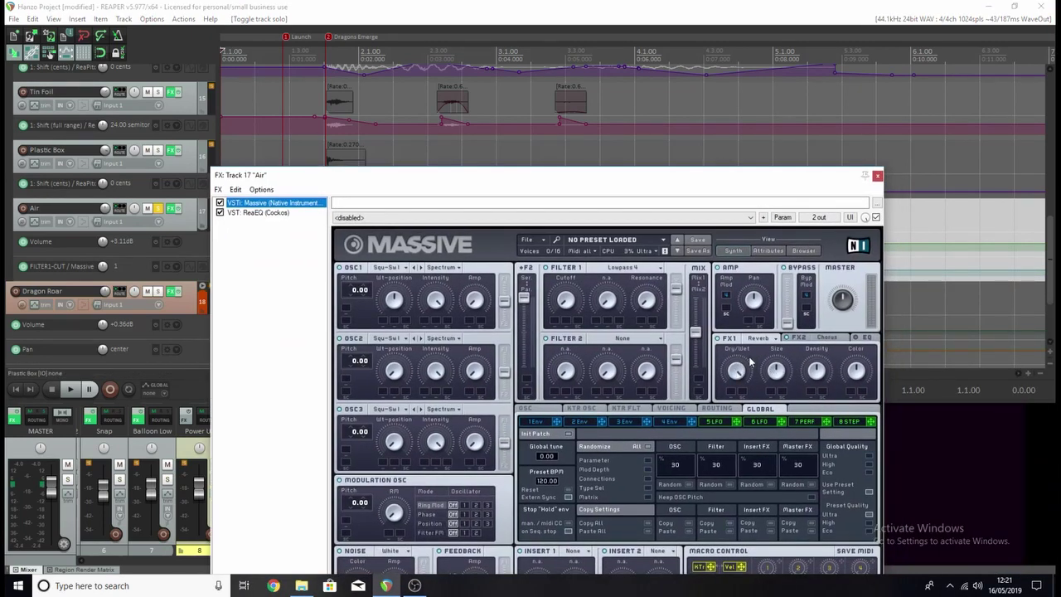
left_click(819, 338)
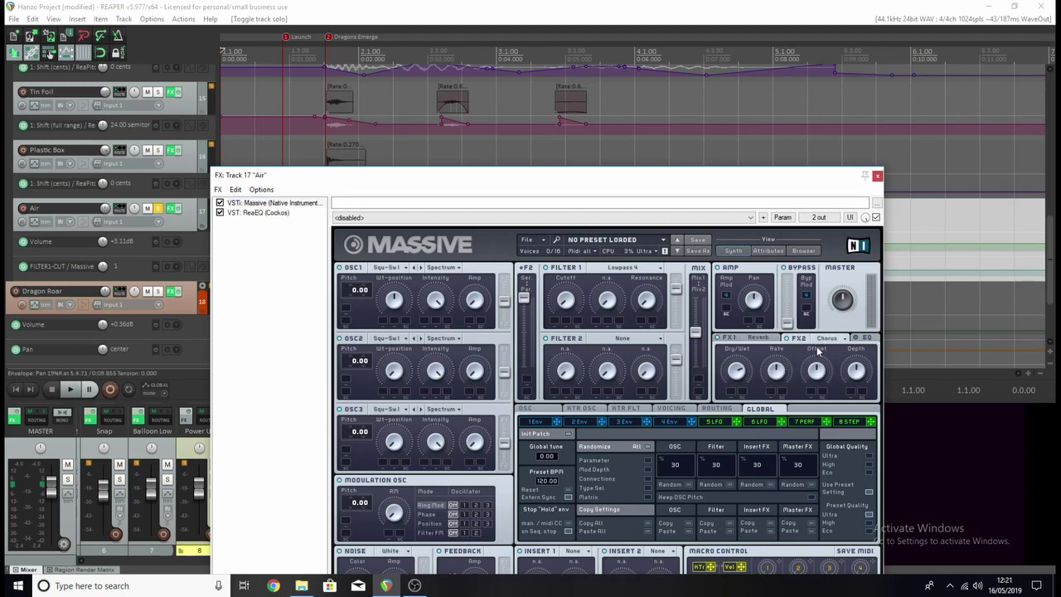
left_click(878, 178)
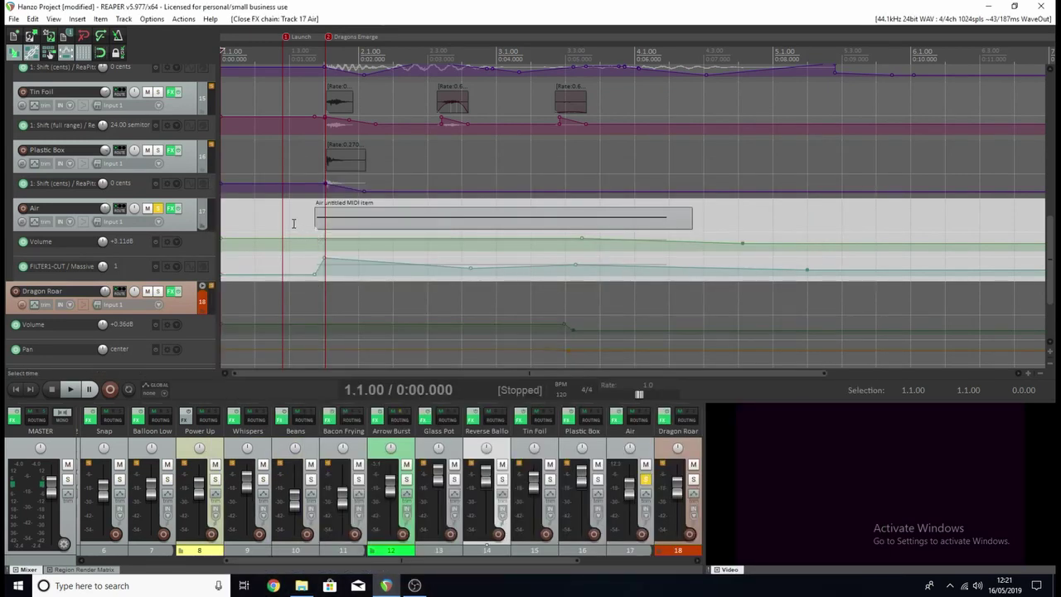
- Audition the Air track starting between the Launch and Dragons Emerge markers
left_click(170, 209)
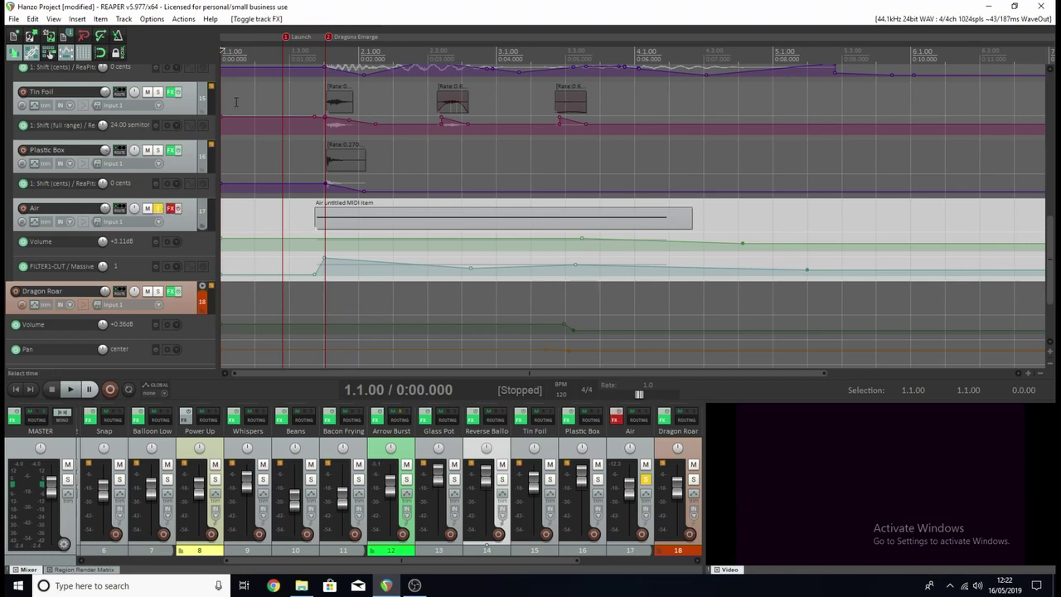
left_click(300, 51)
key("space")
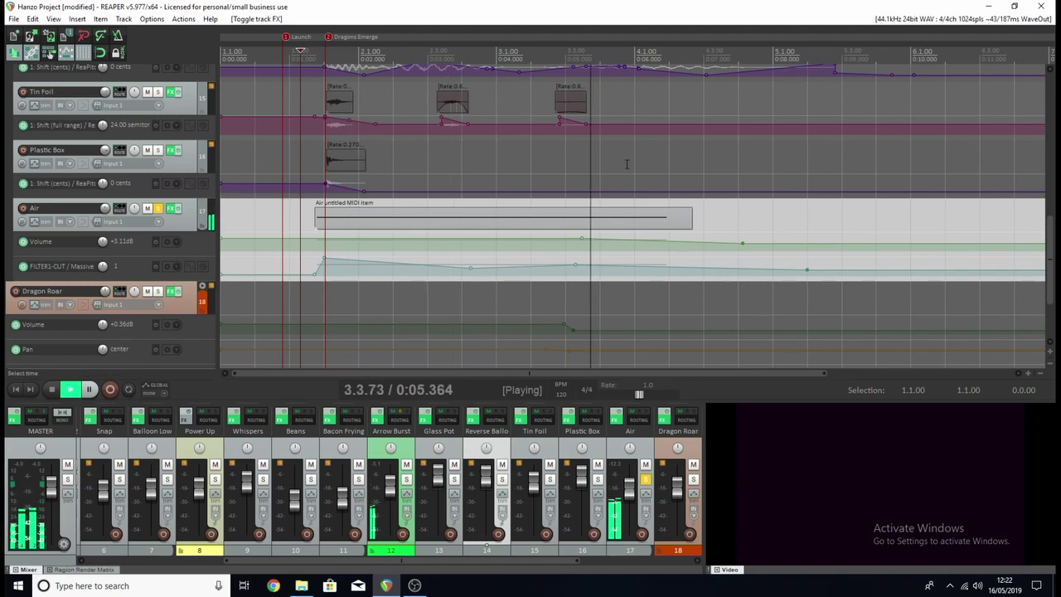
scroll(616, 163, "down", 2)
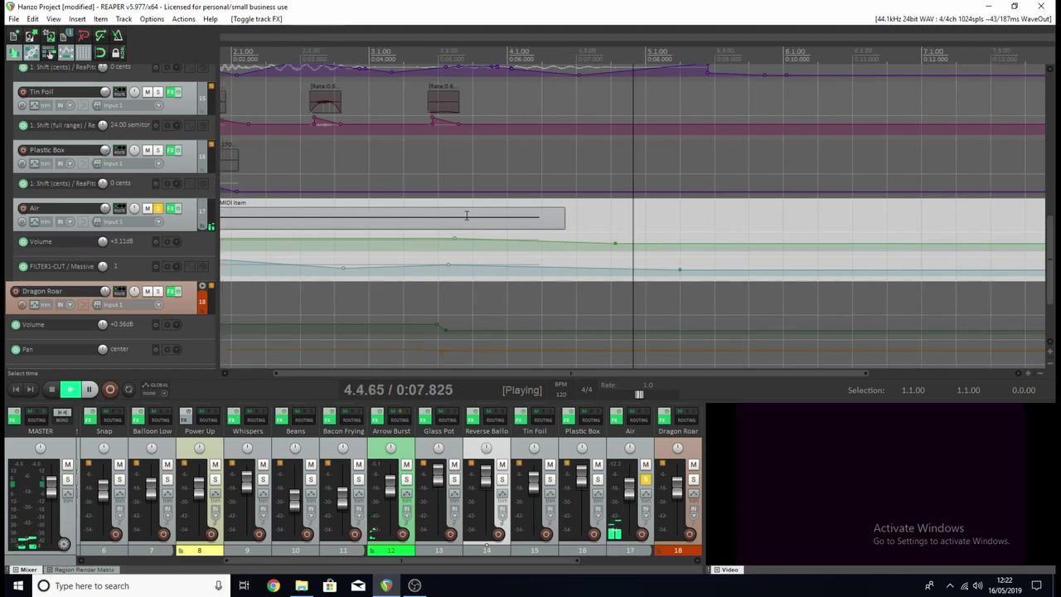
key("space")
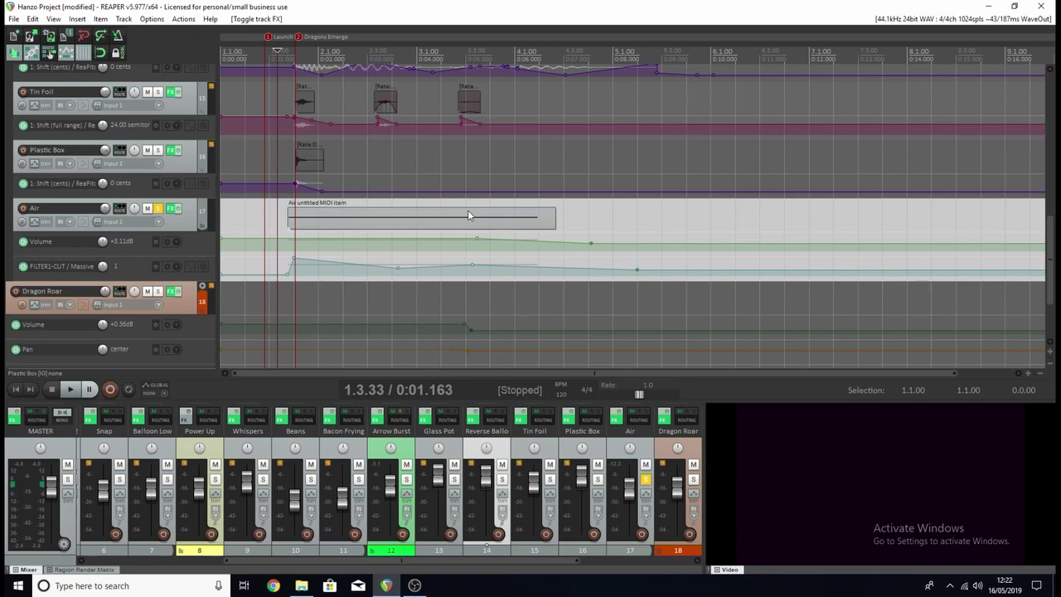
- Reopen Air's effects chain, examine its ReaEQ low shelf, and close the chain
left_click(173, 208)
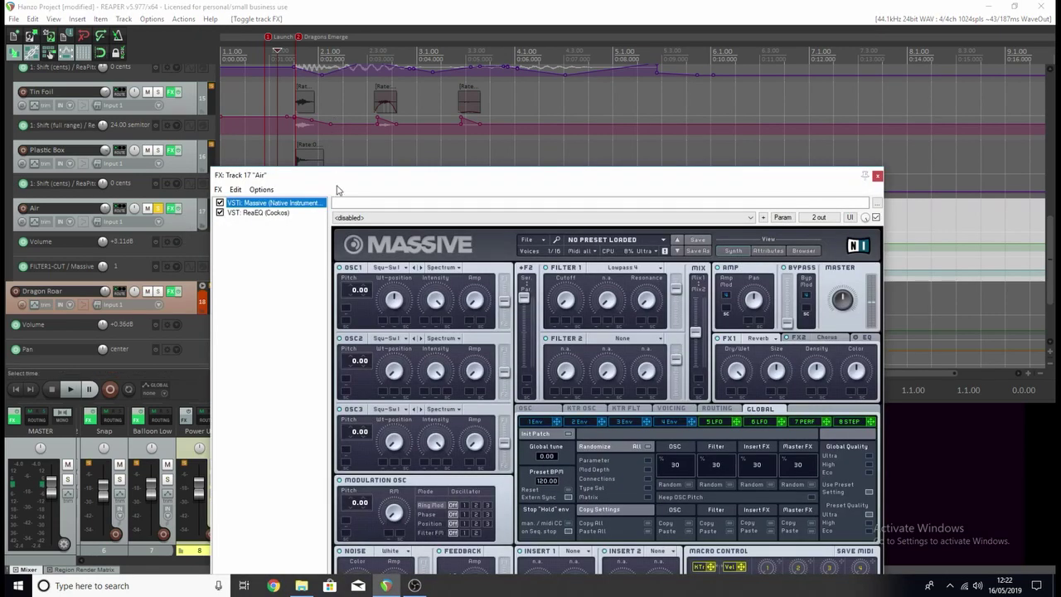
left_click(256, 213)
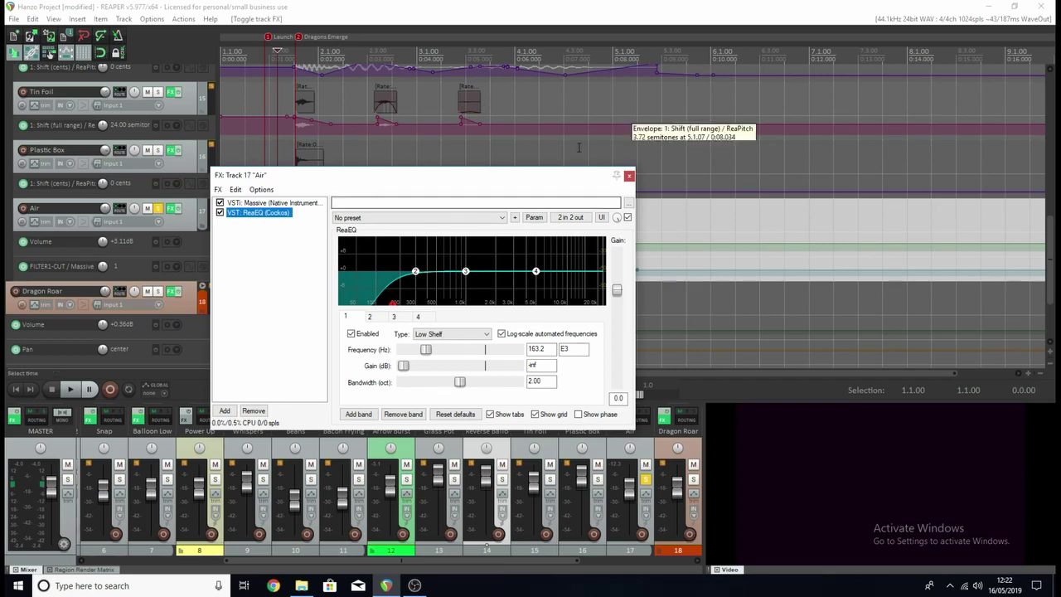
left_click(630, 175)
- Solo the Arrow Burst folder instead of the Air track and audition its combined layers
scroll(1050, 258, "up", 5)
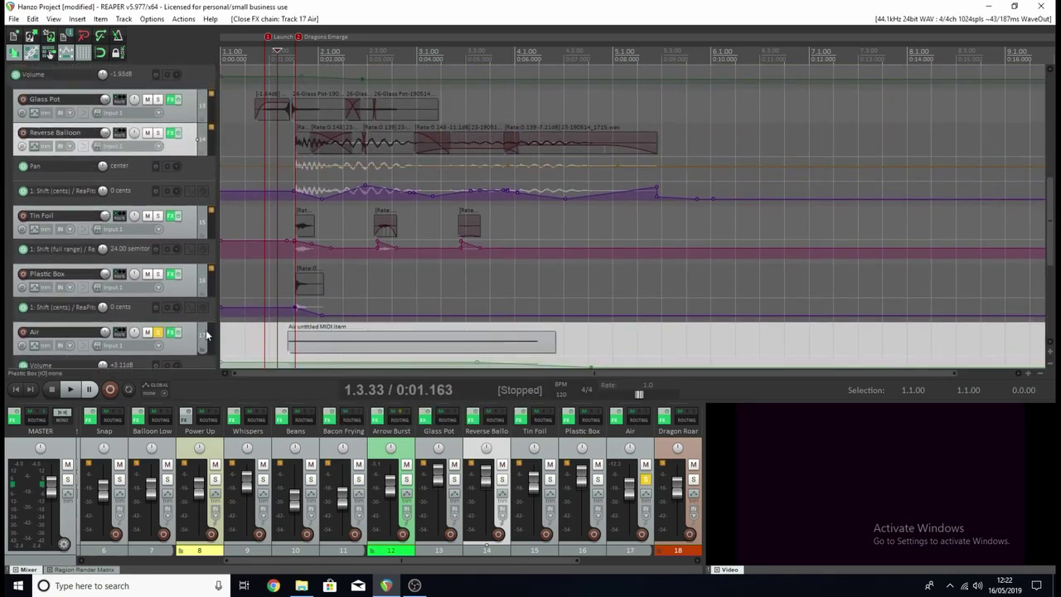
left_click(157, 332)
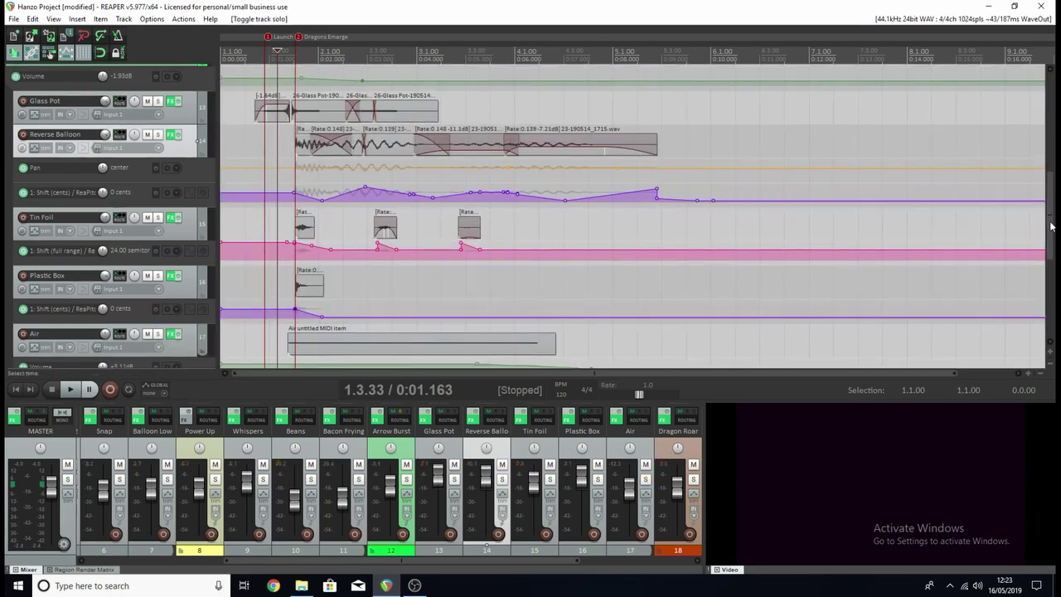
scroll(243, 166, "up", 2)
left_click(157, 82)
key("space")
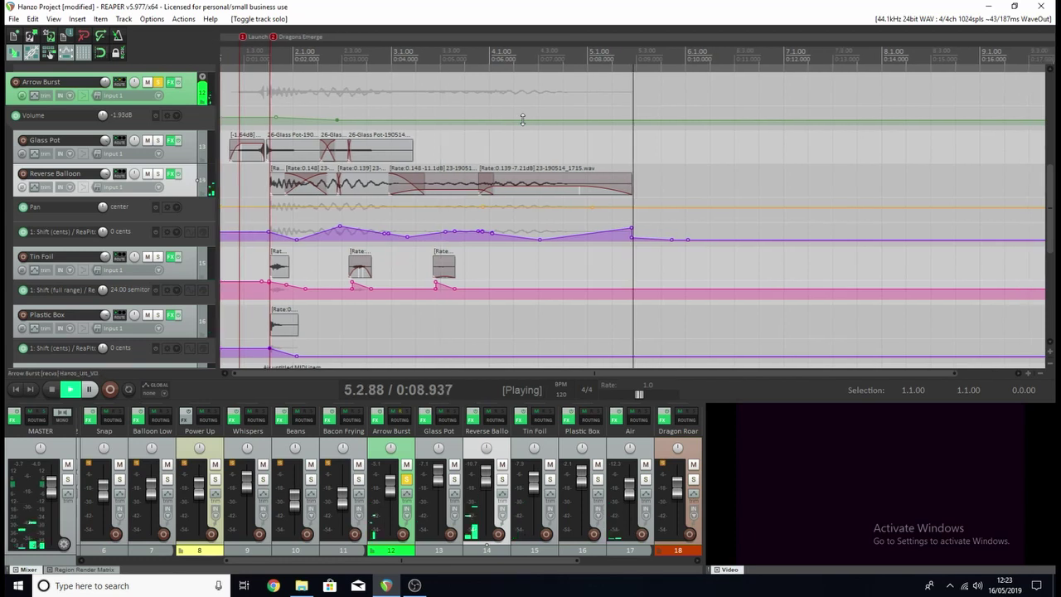
key("space")
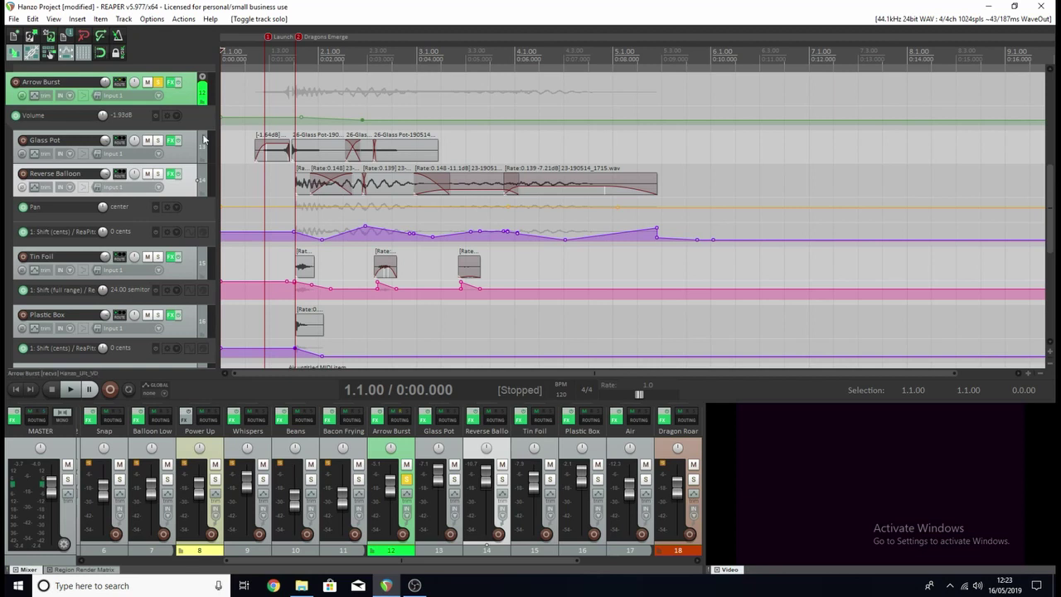
- Examine the Arrow Burst folder's volume envelope, and open its effects chain to inspect the ReaPitch shift and wet/dry levels
scroll(1055, 224, "up", 4)
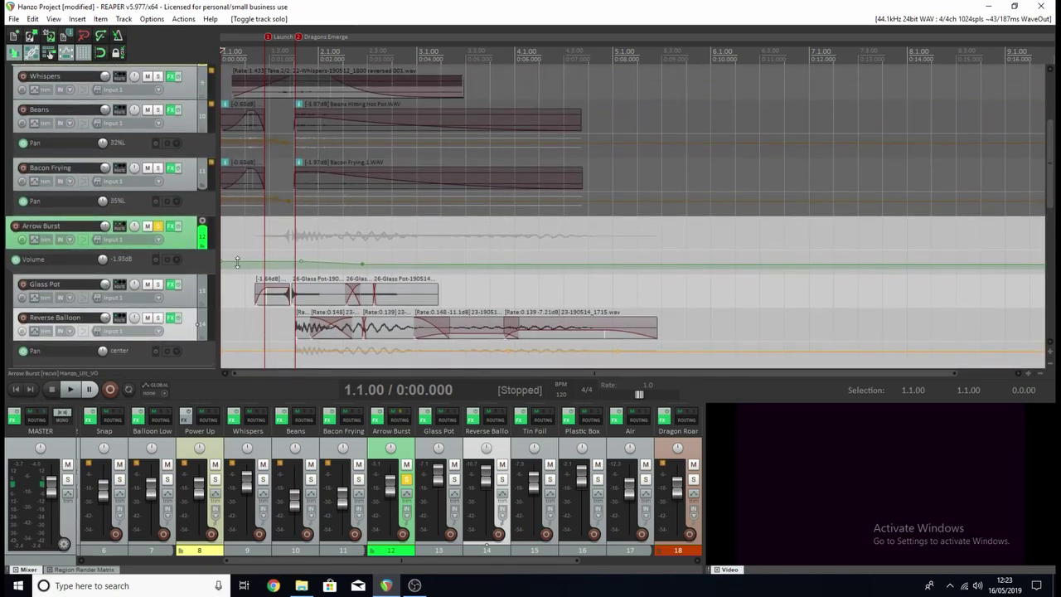
left_click(362, 263)
left_click(173, 228)
left_click(248, 148)
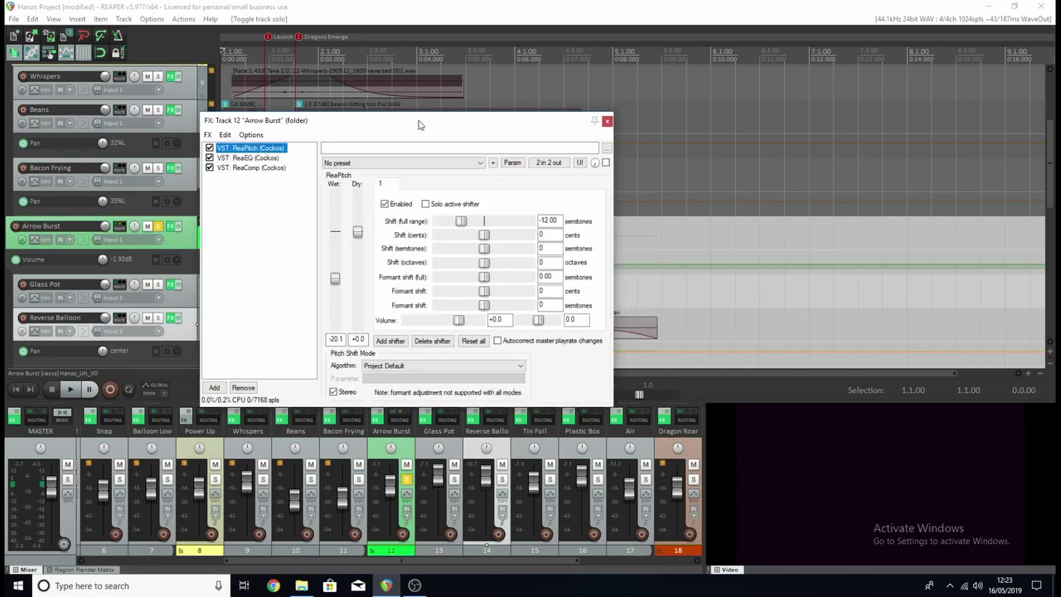
left_click_drag(419, 124, 683, 99)
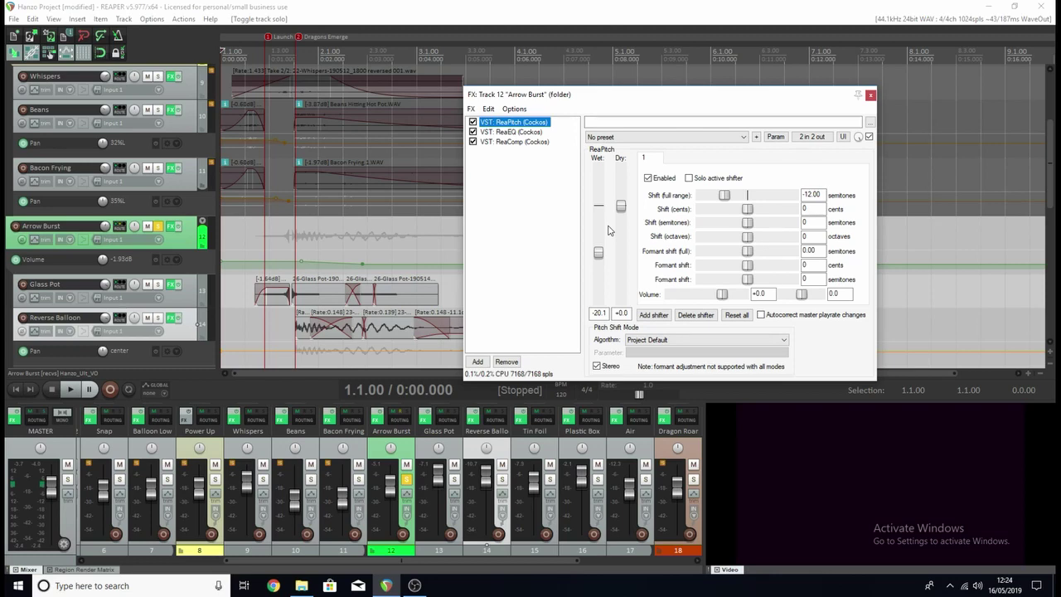
- Set the low shelf frequency in the Arrow Burst folder's ReaEQ to about 90.9 Hz
left_click(521, 133)
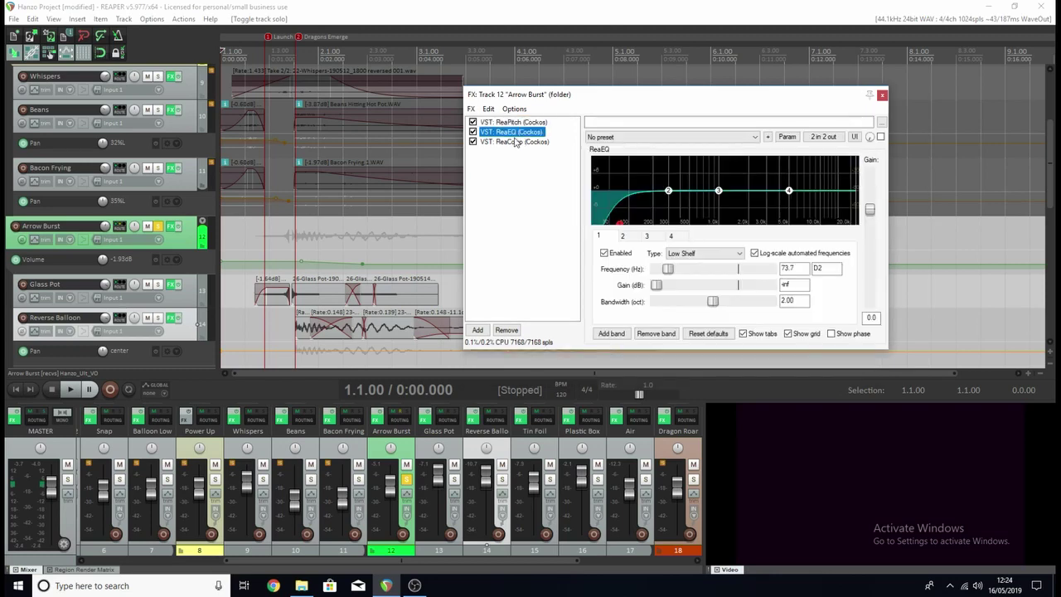
left_click_drag(621, 222, 628, 229)
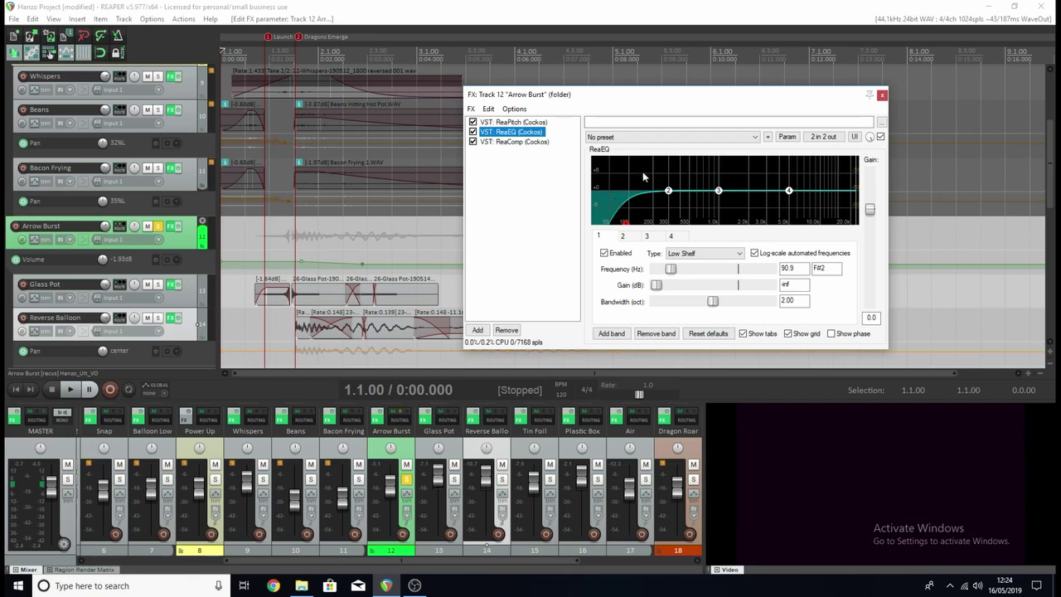
- Examine the Arrow Burst folder's ReaComp settings and close its effects chain
left_click(523, 142)
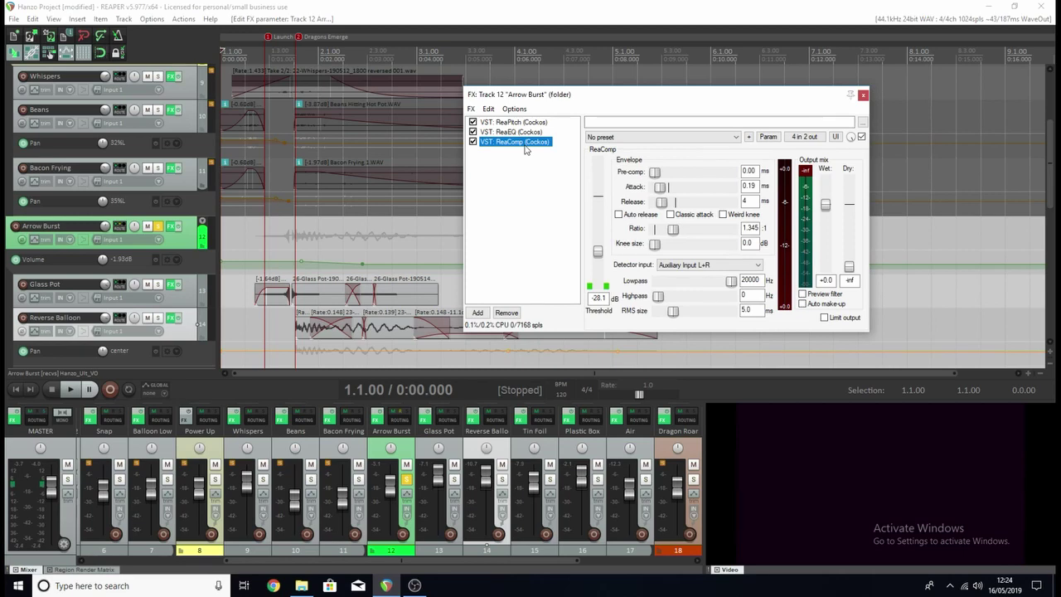
left_click(864, 94)
- Collapse the Arrow Burst folder's tracks, show Dragon Roar's tracks at full height, and unsolo Arrow Burst
left_click(202, 221)
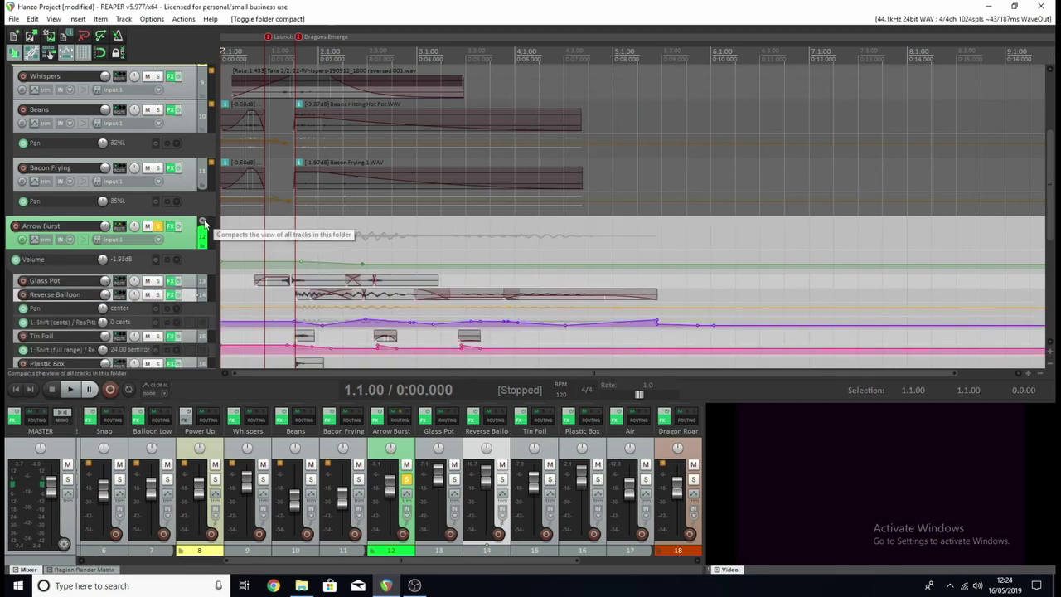
left_click(202, 222)
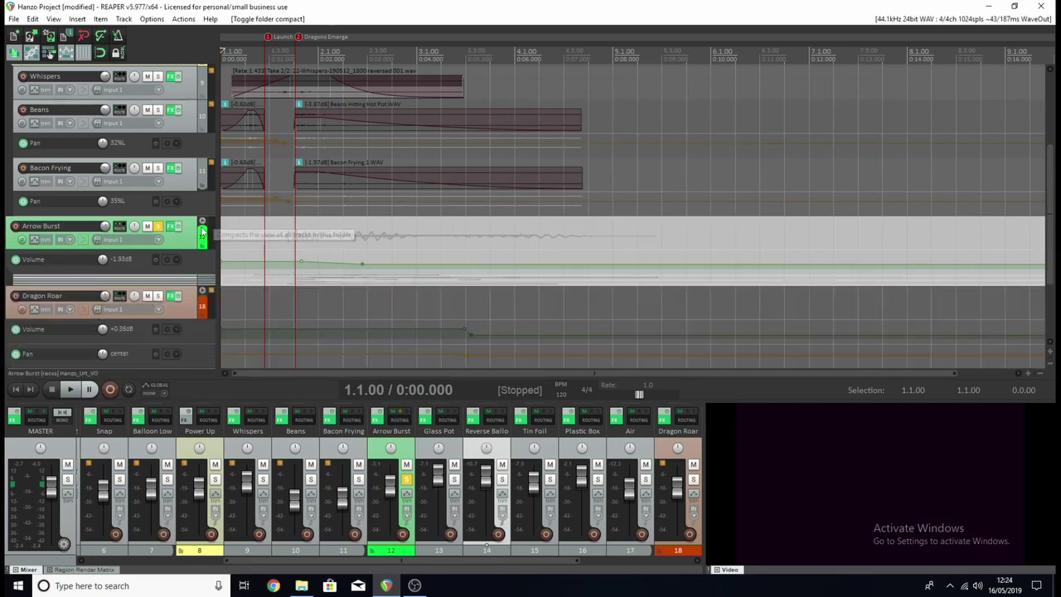
left_click(202, 291)
scroll(1024, 191, "down", 3)
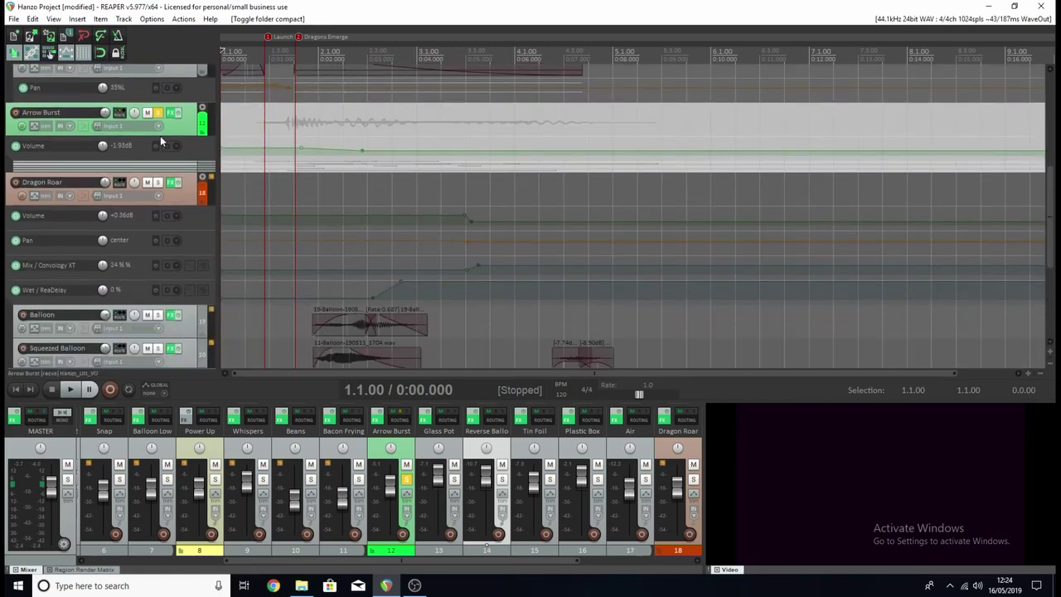
left_click(157, 112)
scroll(163, 186, "down", 3)
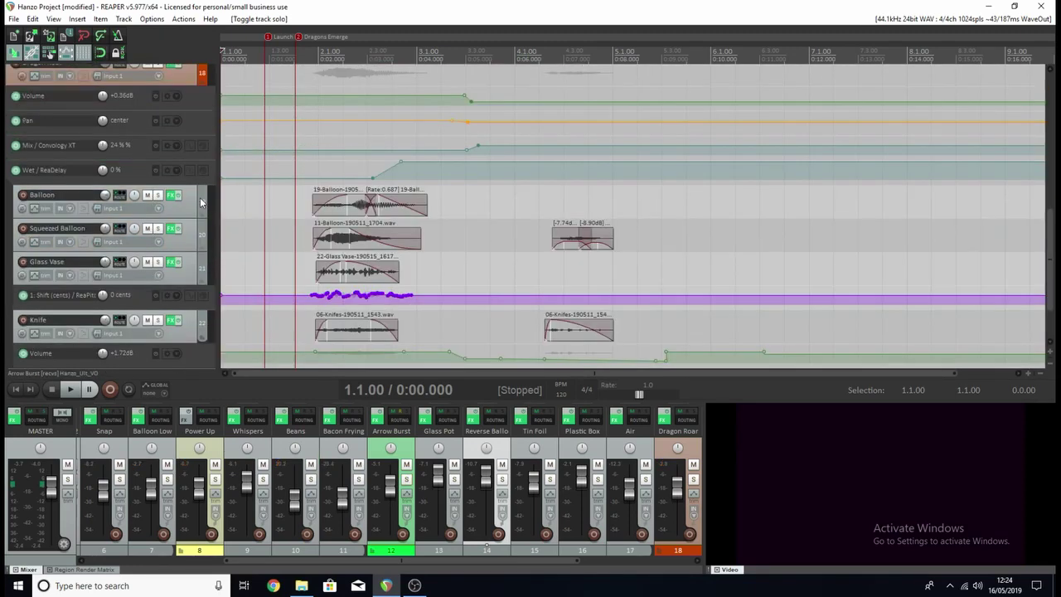
- Solo the Balloon track in the Dragon Roar folder and audition it with its track effects bypassed
left_click(157, 195)
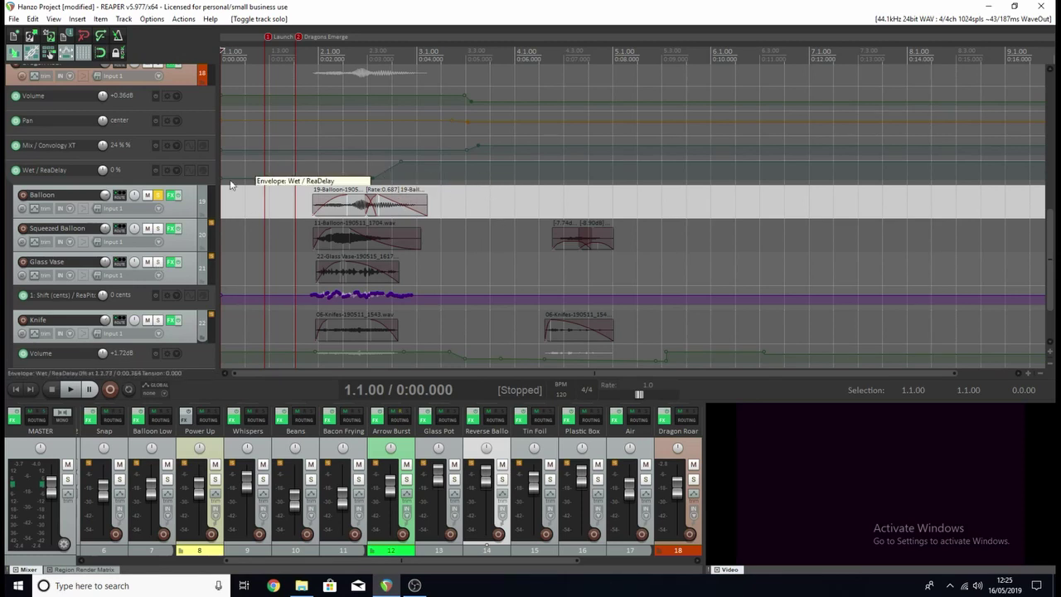
left_click(172, 195)
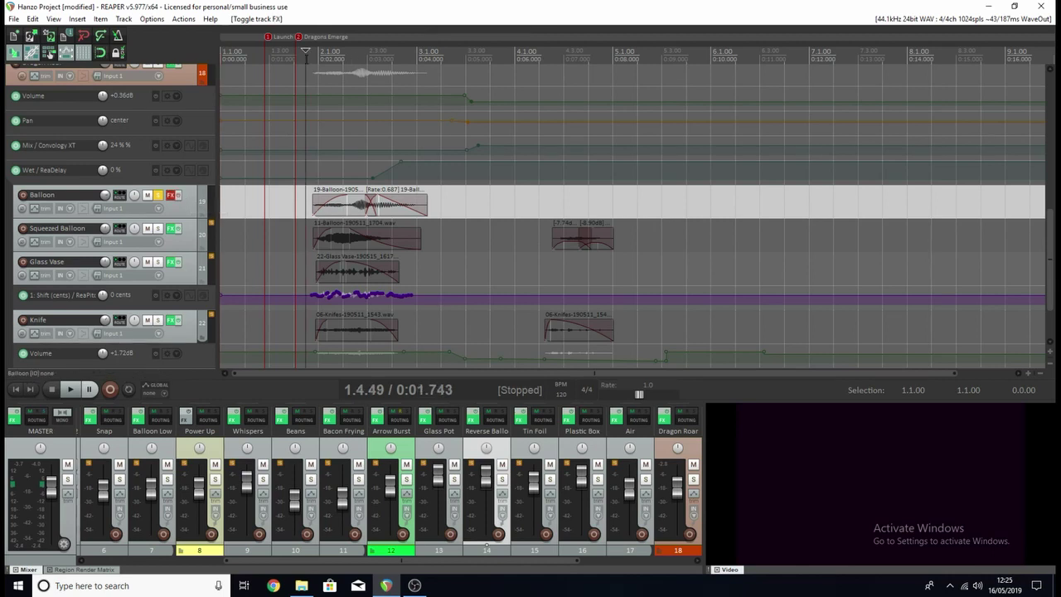
key("space")
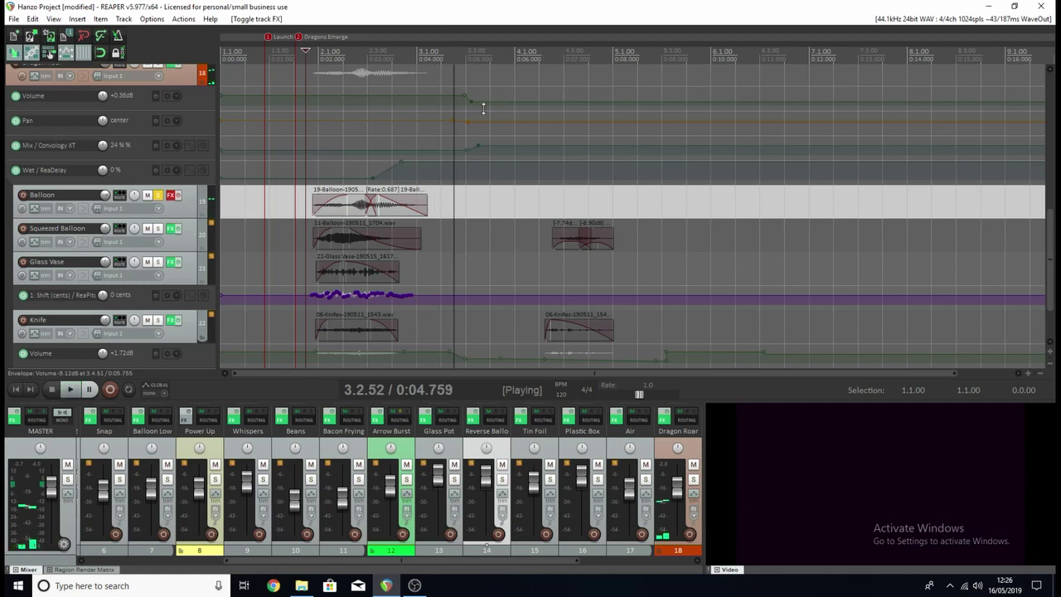
key("space")
- Bypass the Dragon Roar folder's effects as well and audition the completely dry Balloon recording
scroll(1054, 294, "up", 1)
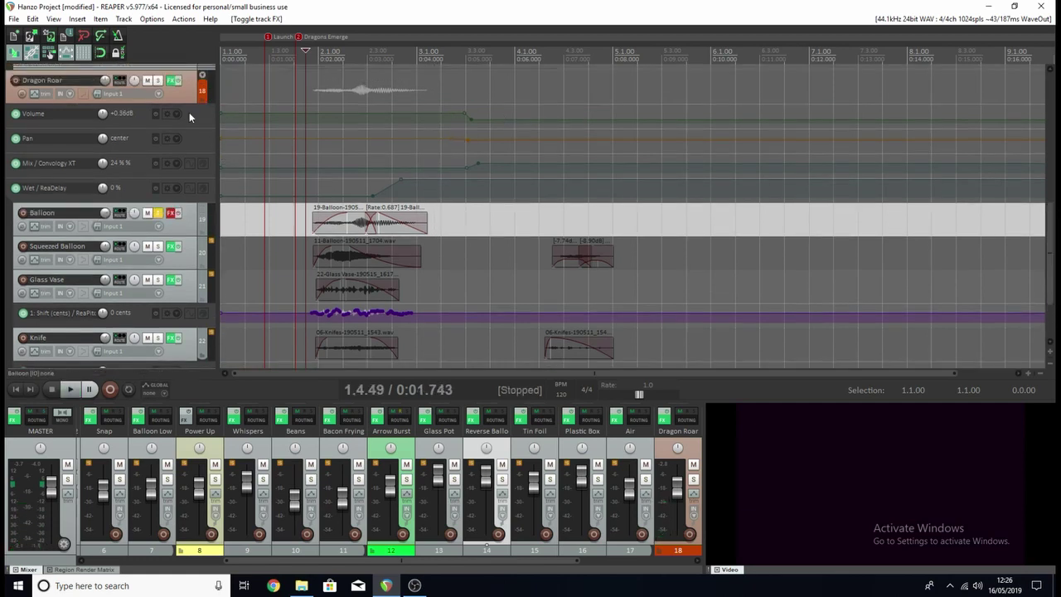
left_click(173, 80)
key("space")
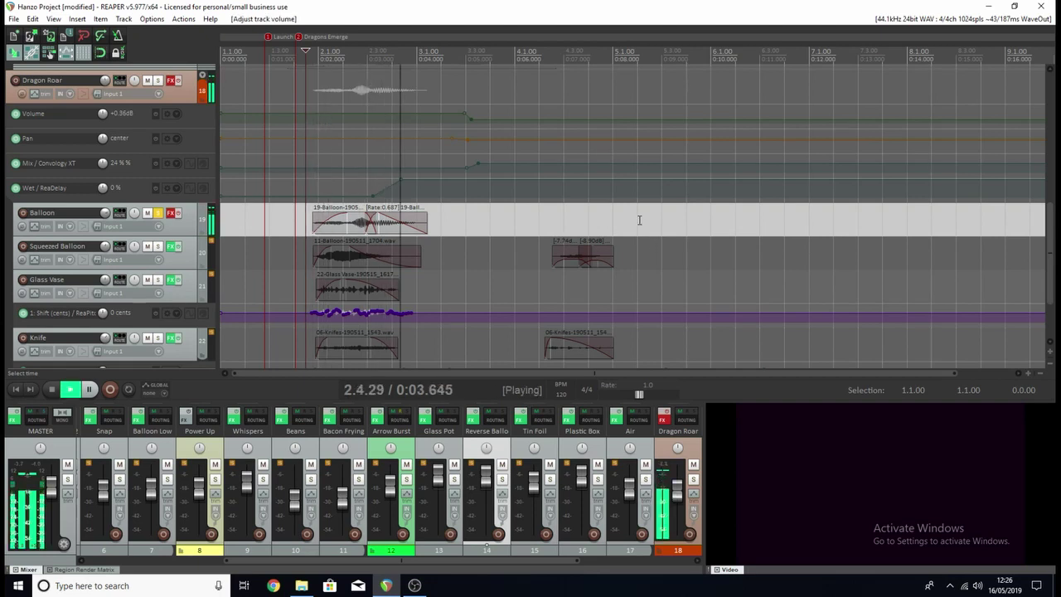
key("space")
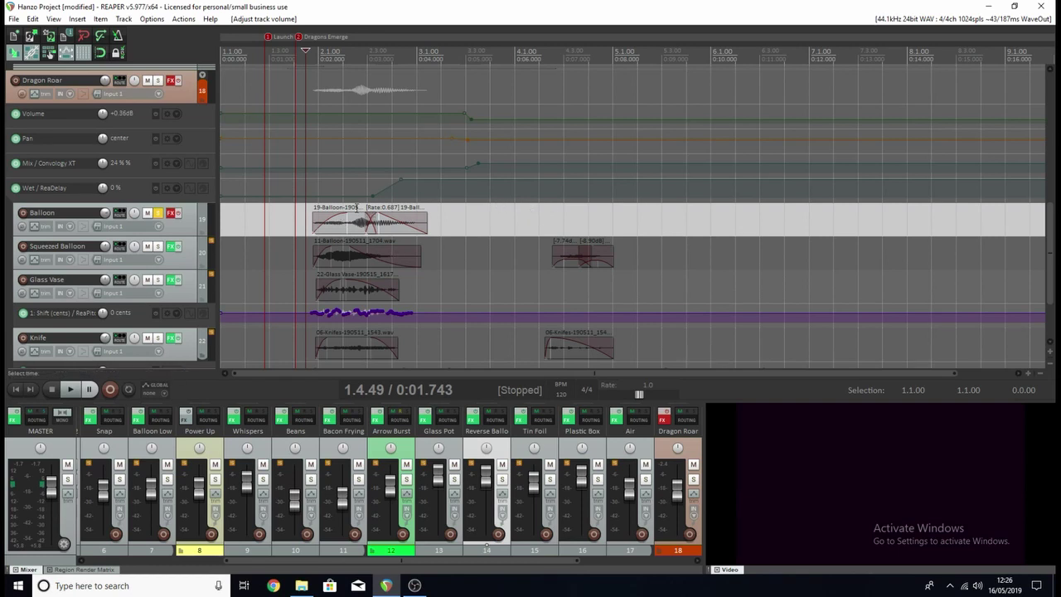
- Re-enable Balloon's effects, open the chain, and examine RX 6 Voice De-noise and the ReaEQ curve
scroll(492, 205, "up", 3, "ctrl")
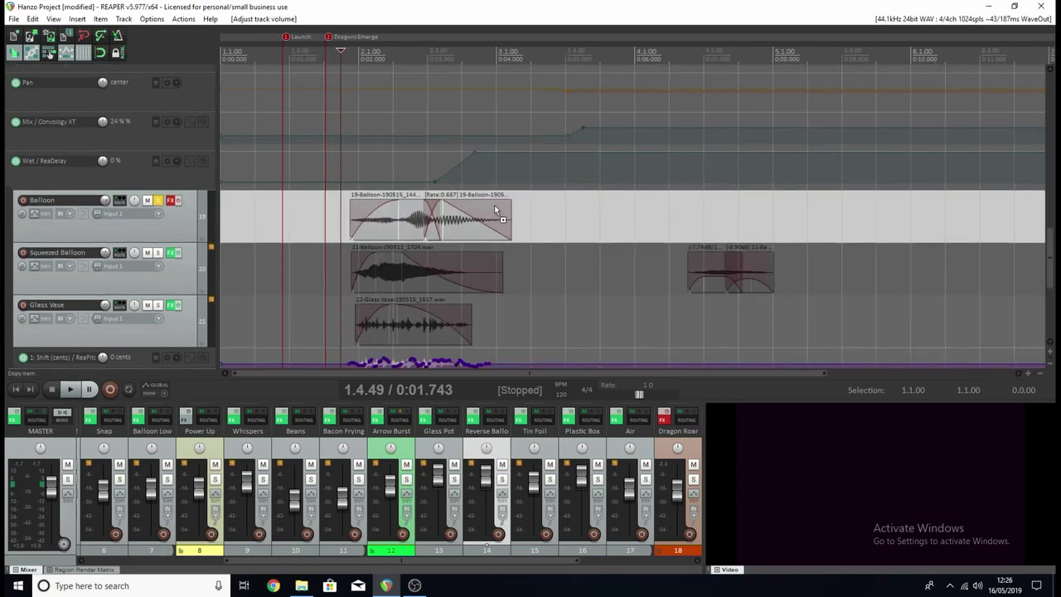
scroll(494, 204, "up", 3)
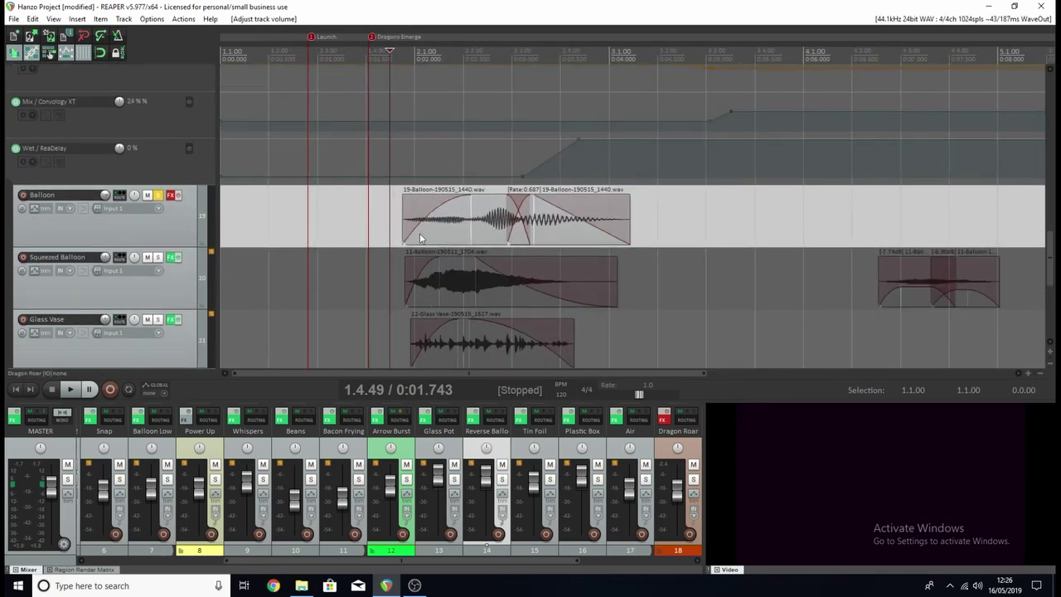
left_click(177, 196)
left_click(364, 113)
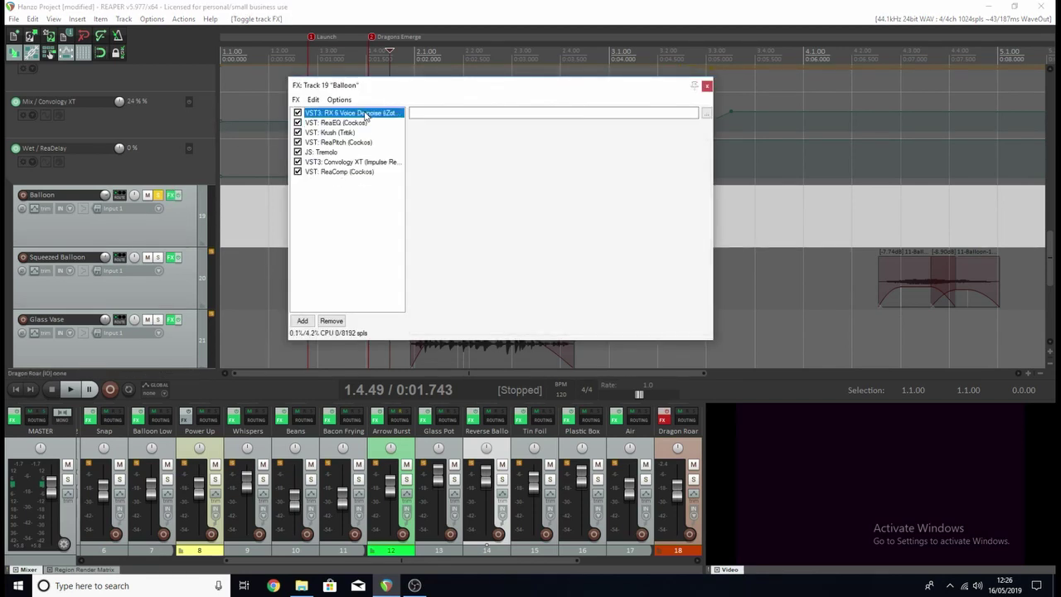
left_click(336, 123)
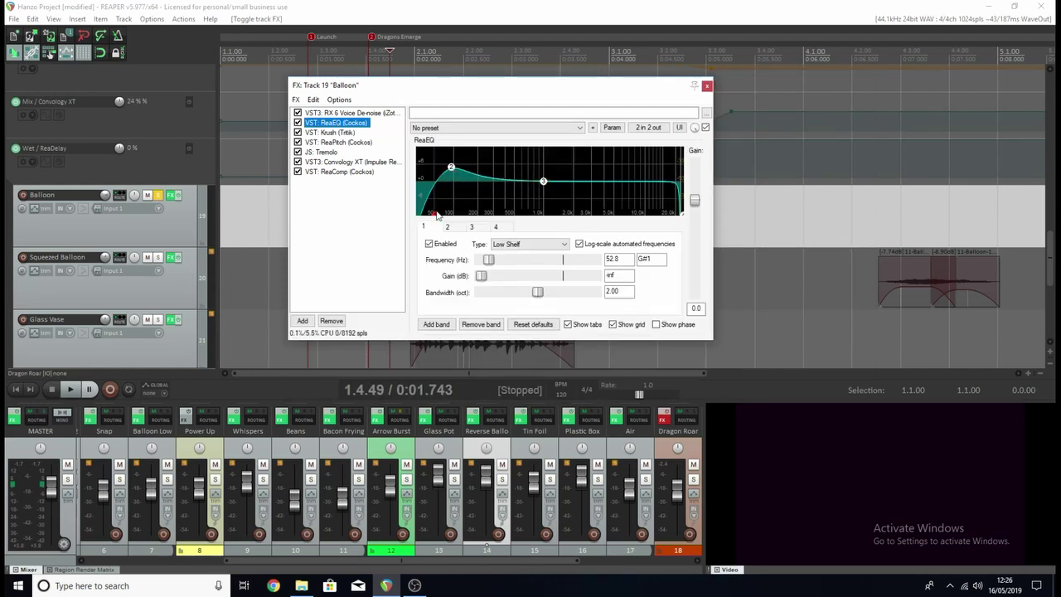
mouse_move(438, 217)
- Examine the Krush, ReaPitch, Tremolo, Convology XT and ReaComp settings in Balloon's effects chain
left_click(336, 134)
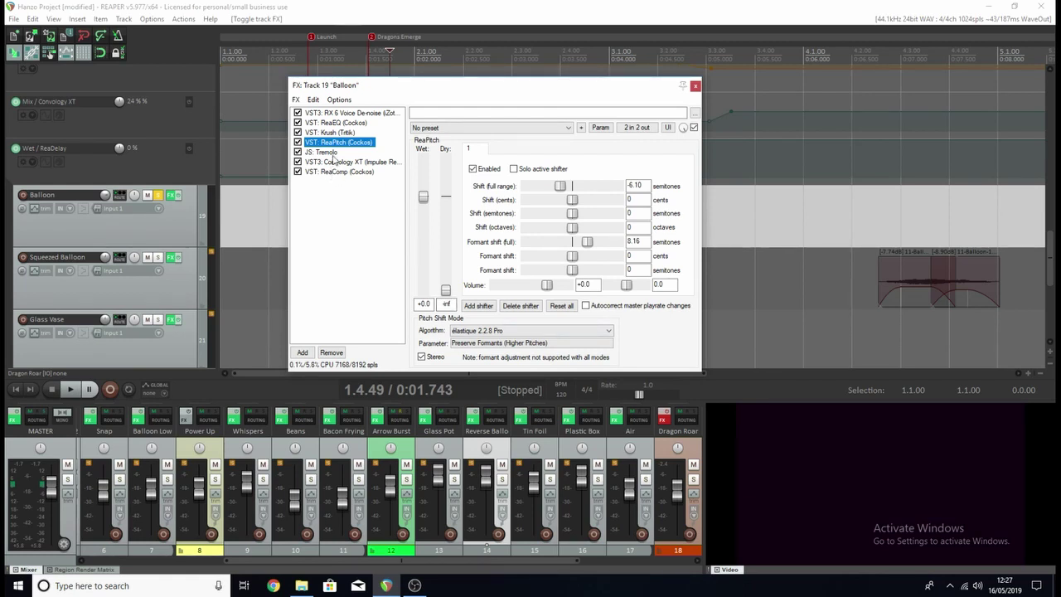
left_click(328, 152)
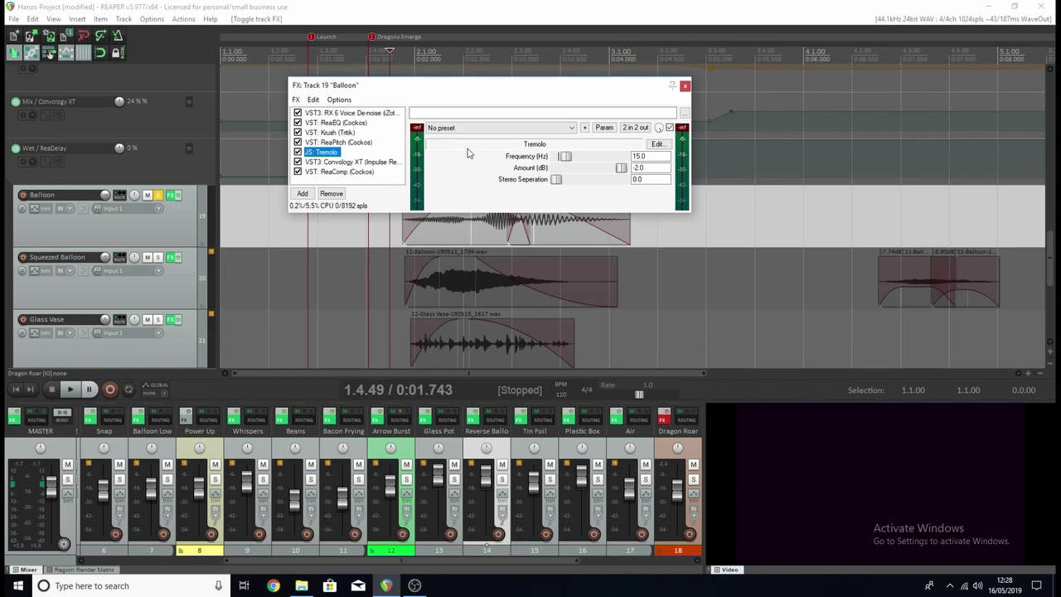
left_click(345, 162)
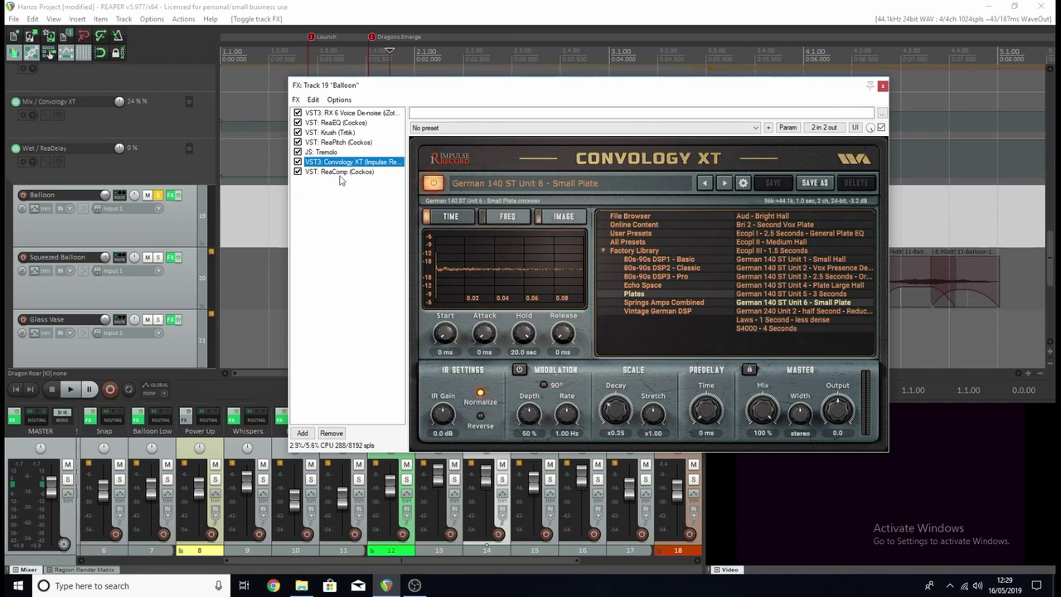
left_click(365, 172)
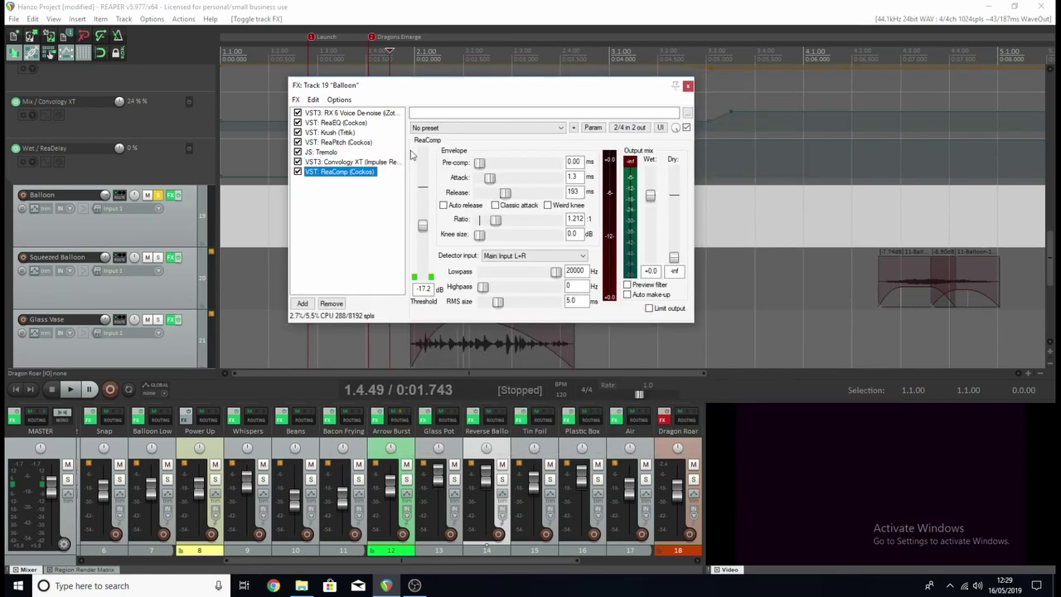
- Close Balloon's effects chain and audition the track with its effects active
left_click(688, 86)
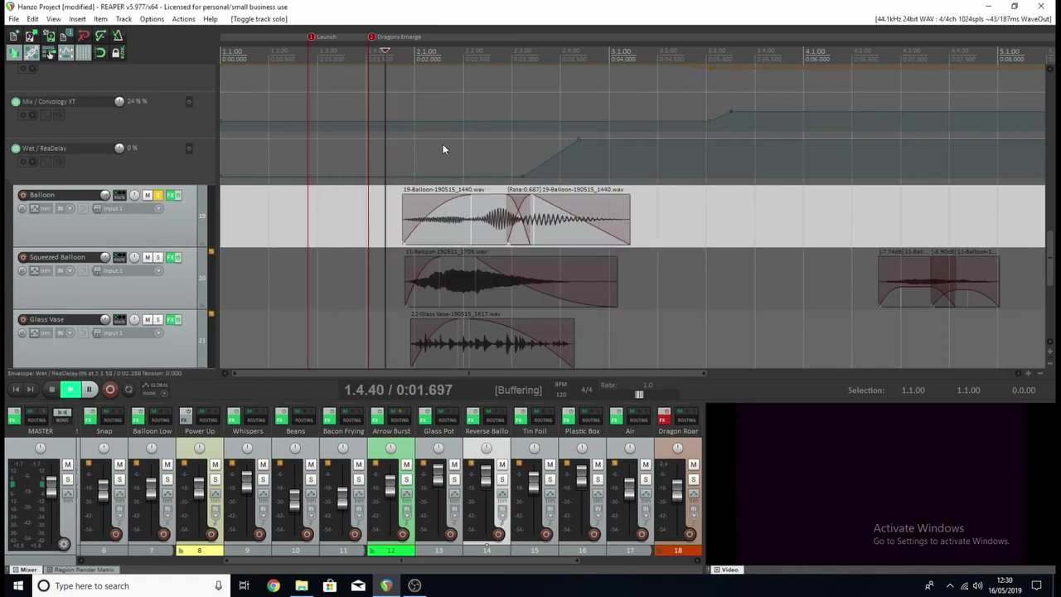
key("space")
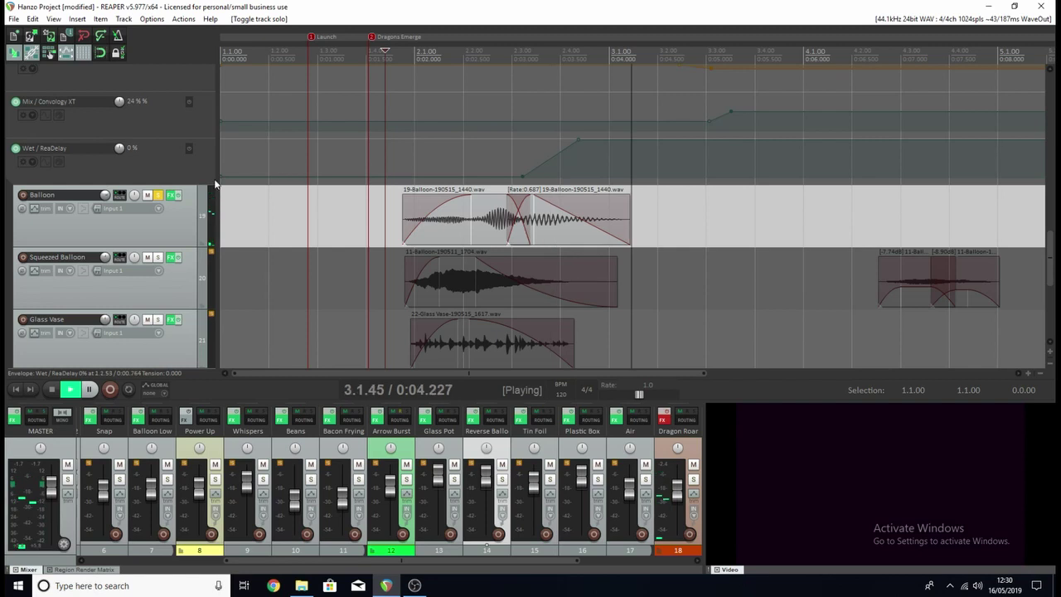
key("space")
- Solo Squeezed Balloon instead of Balloon, and audition its early and later clips with the track effects bypassed
left_click(158, 195)
left_click(158, 258)
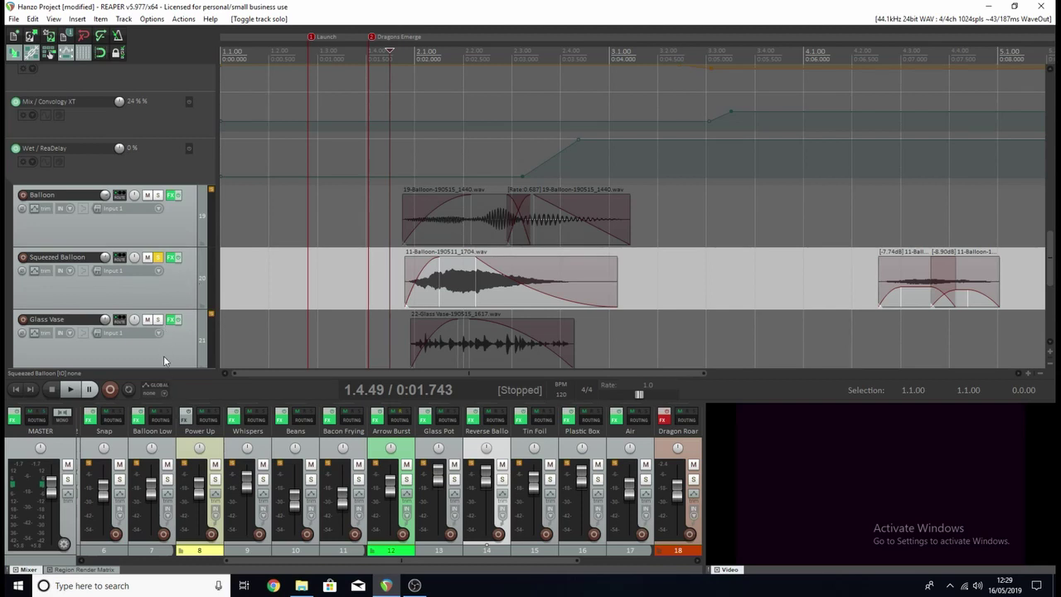
left_click(176, 257)
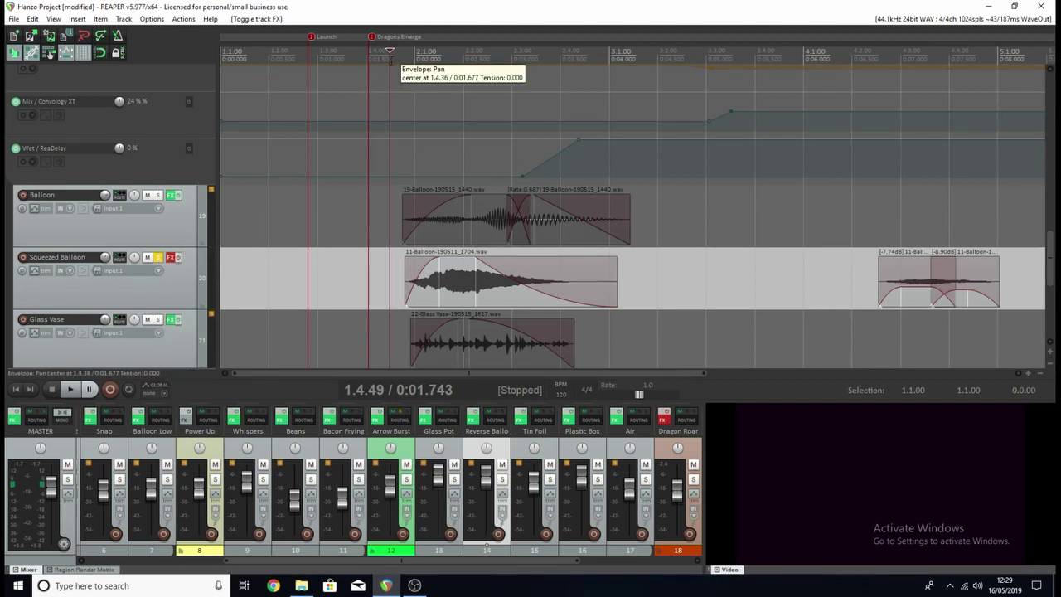
key("space")
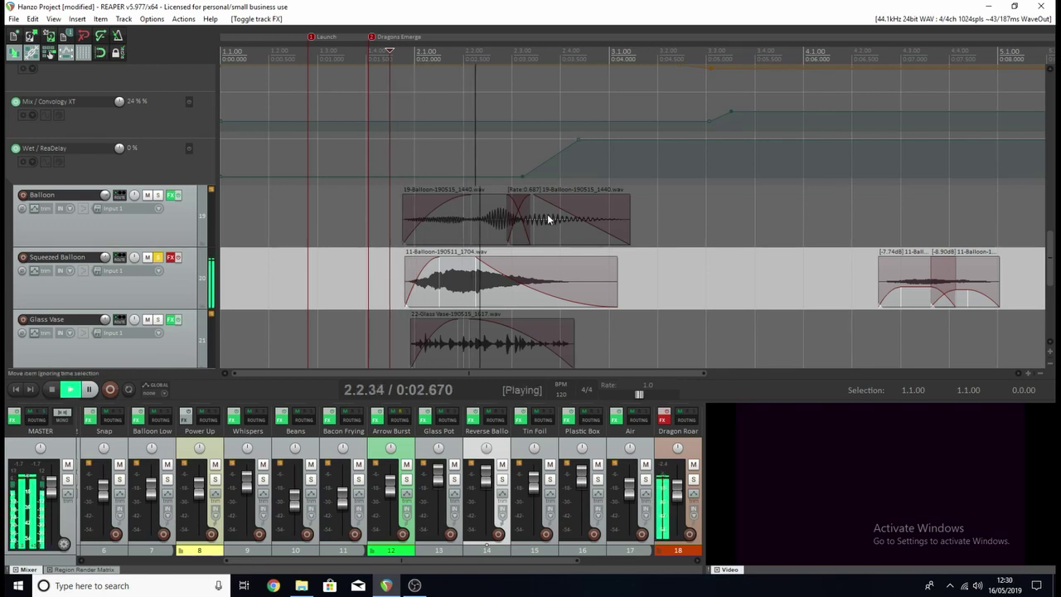
scroll(558, 172, "down", 3)
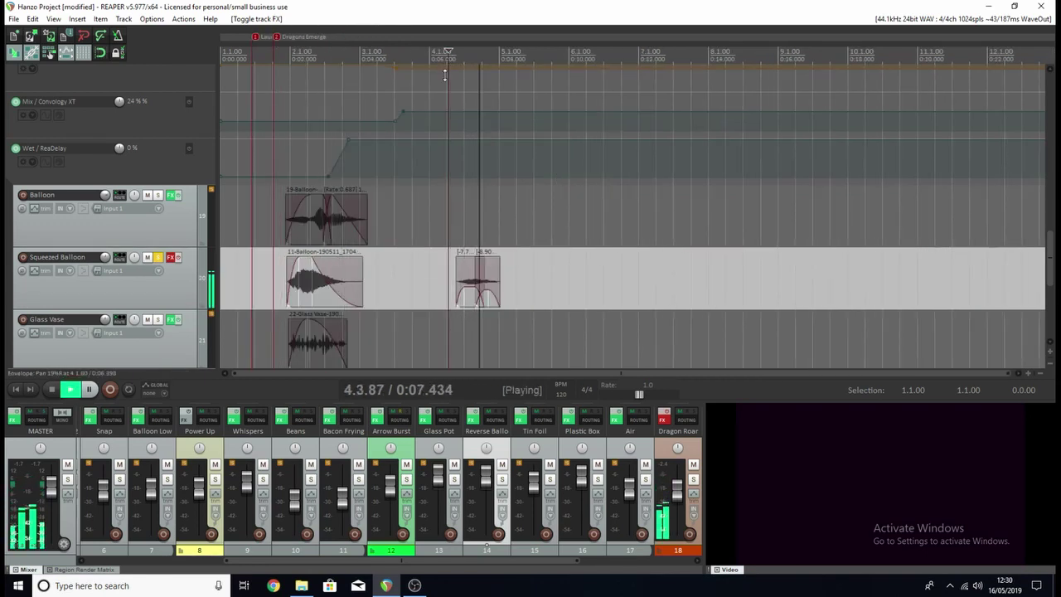
key("space")
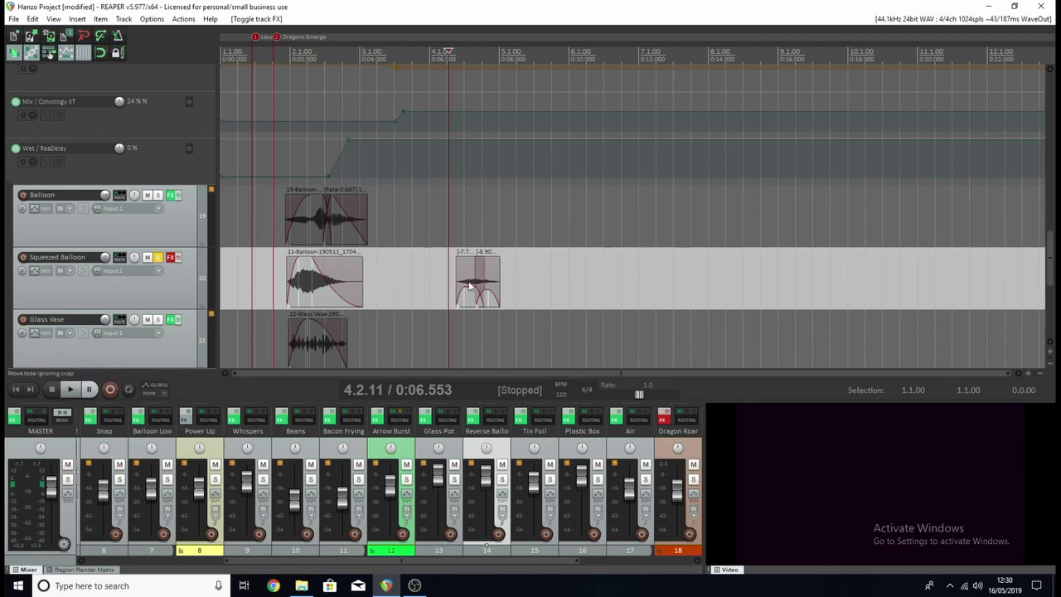
- Re-enable Squeezed Balloon's effects, examine the ReaPitch and Tremolo settings, and close the chain
key("Home")
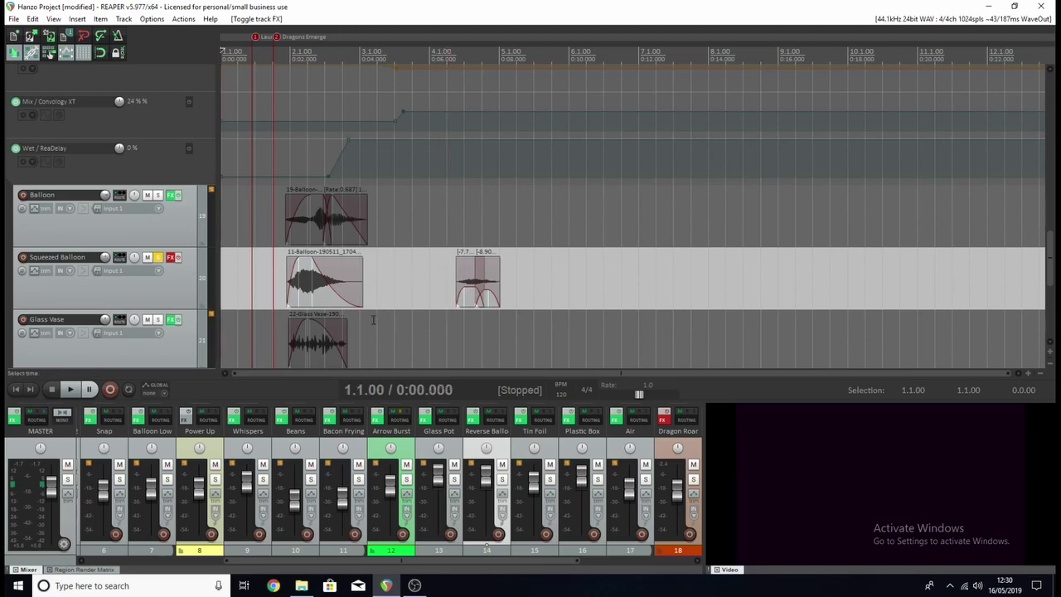
left_click(178, 259)
left_click(173, 261)
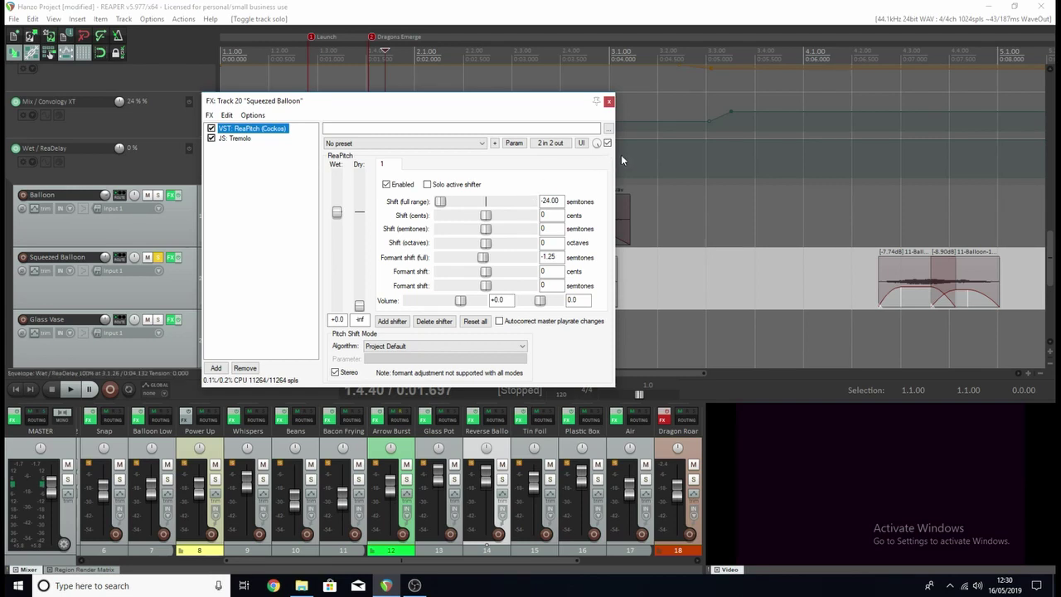
left_click(238, 139)
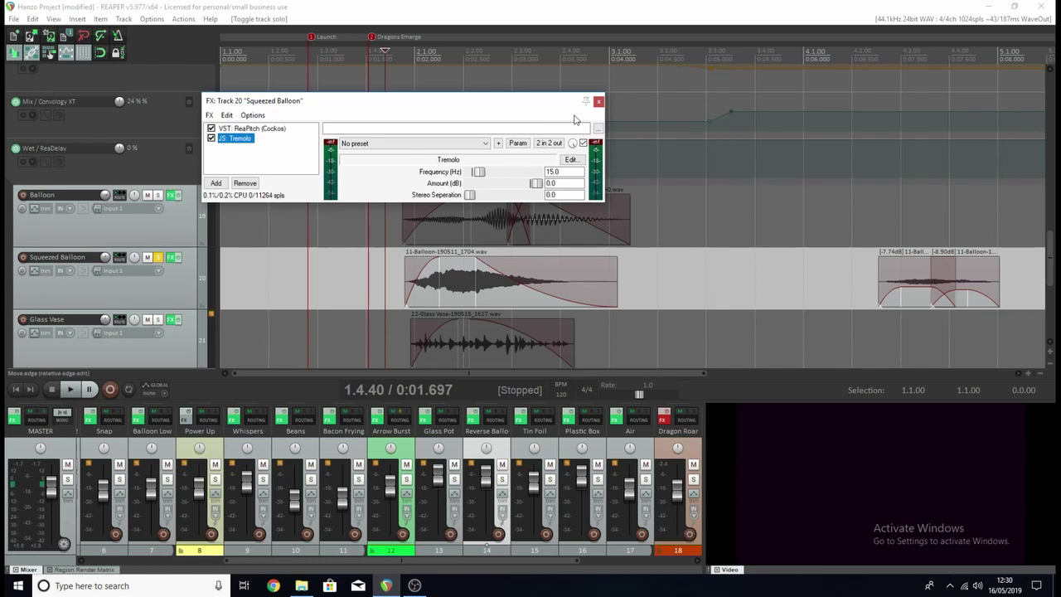
left_click(598, 103)
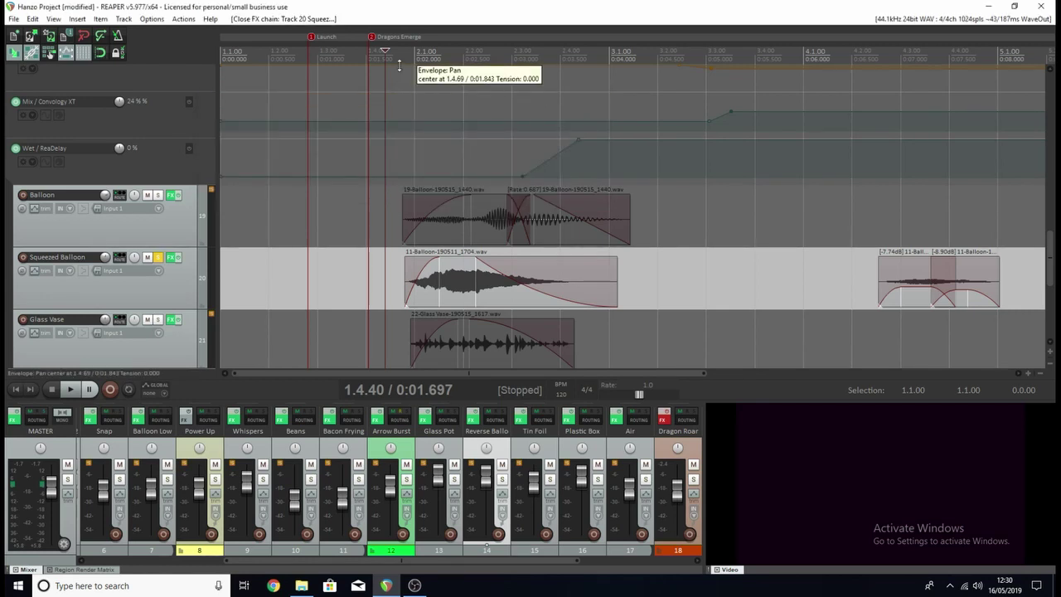
- Audition Squeezed Balloon's early and later clips with the track effects active
key("space")
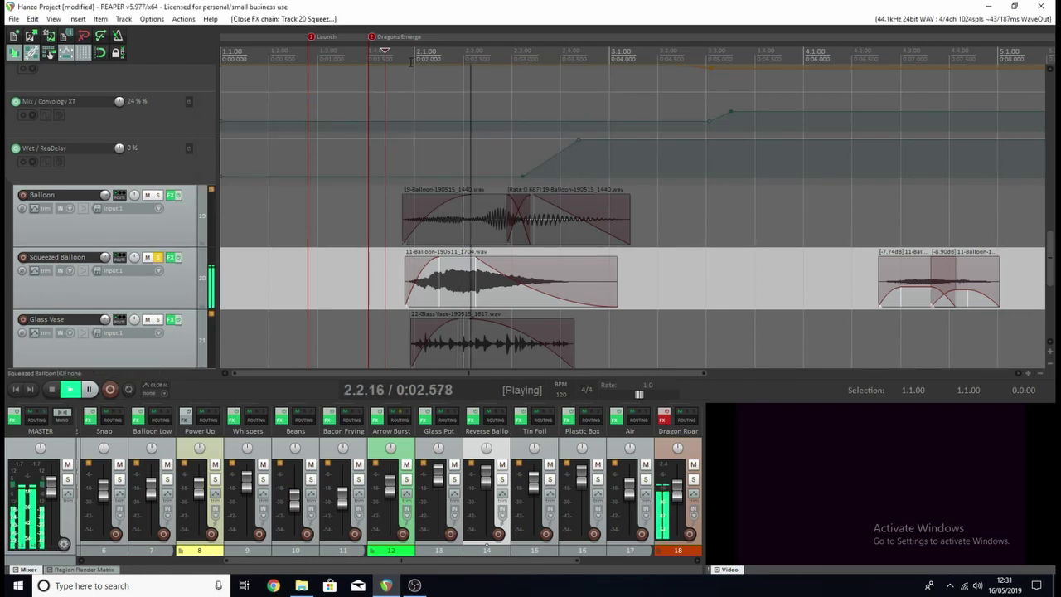
left_click(852, 149)
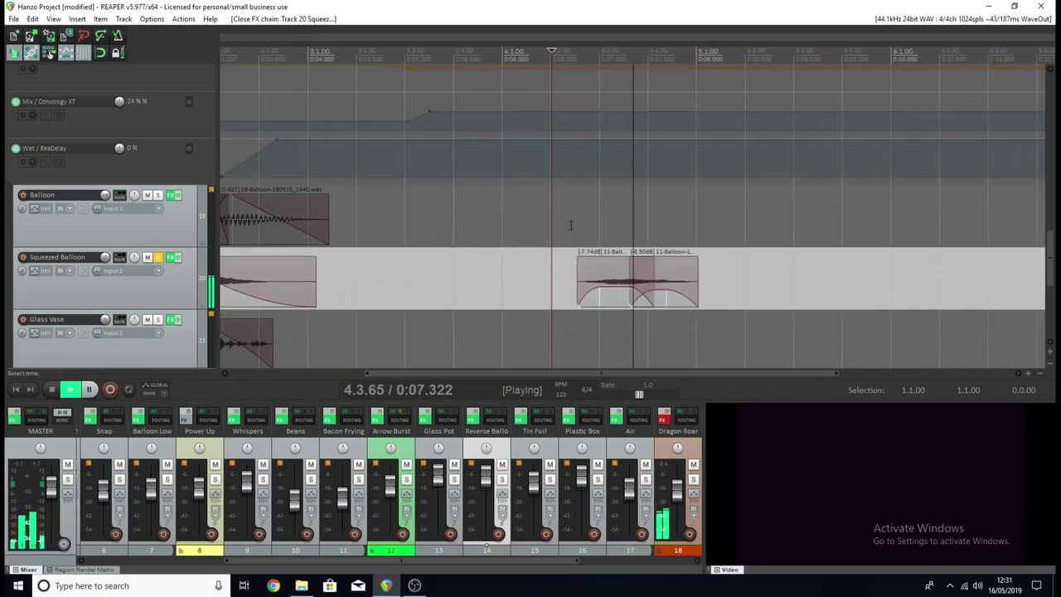
key("space")
- Solo the Glass Vase track instead of Squeezed Balloon, and bring its clip and pitch-shift envelope into view
scroll(571, 225, "down", 2)
left_click(158, 257)
left_click(158, 319)
scroll(666, 231, "up", 3)
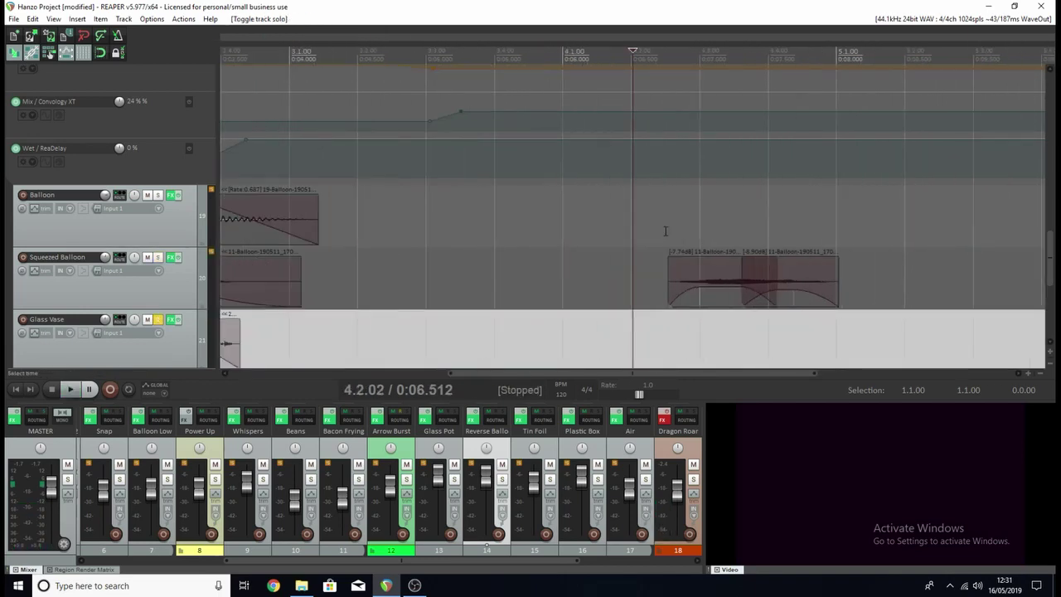
left_click_drag(602, 374, 446, 373)
scroll(447, 373, "down", 2)
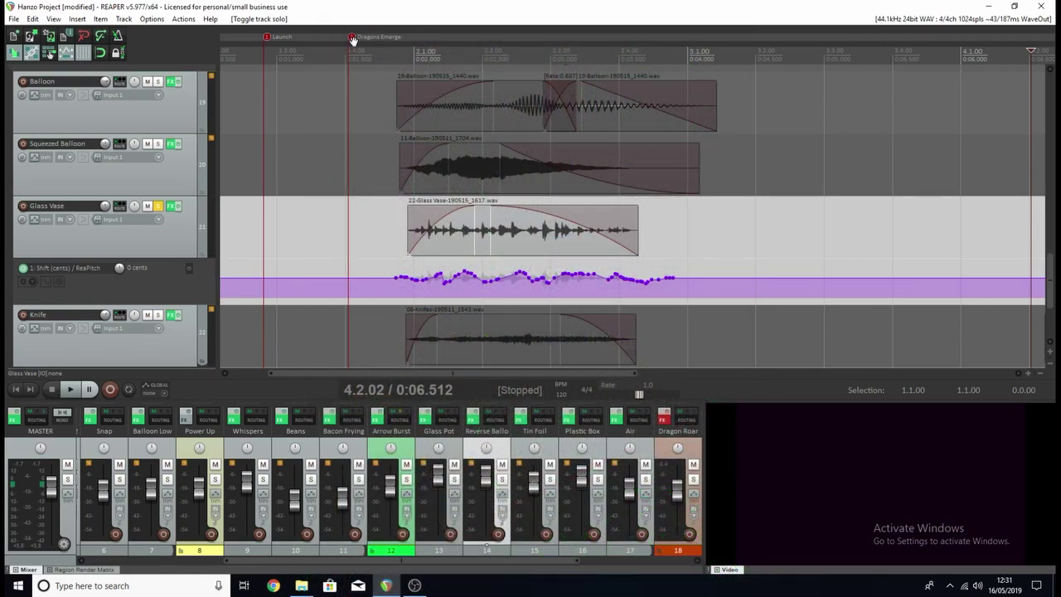
- Bypass Glass Vase's track effects and audition its early clip dry from just after the Dragons Emerge marker
left_click(177, 206)
scroll(303, 55, "down", 3)
key("space")
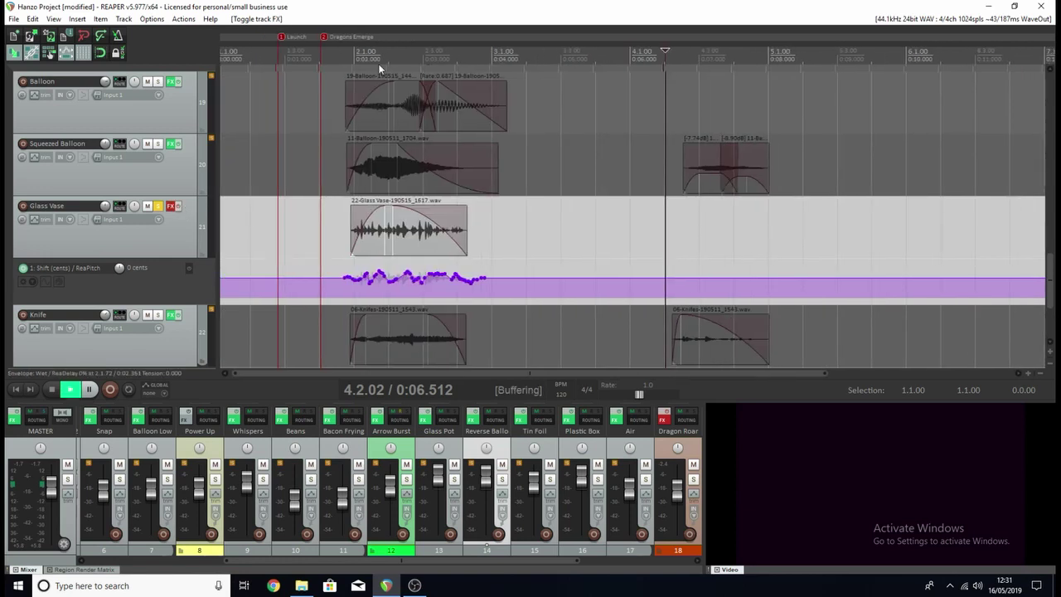
left_click(302, 56)
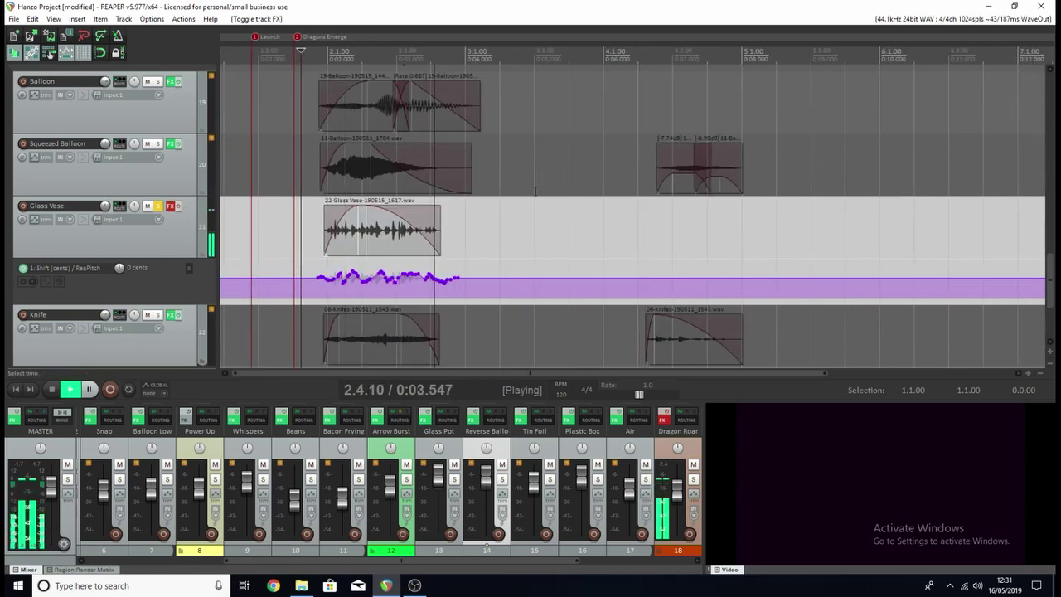
key("space")
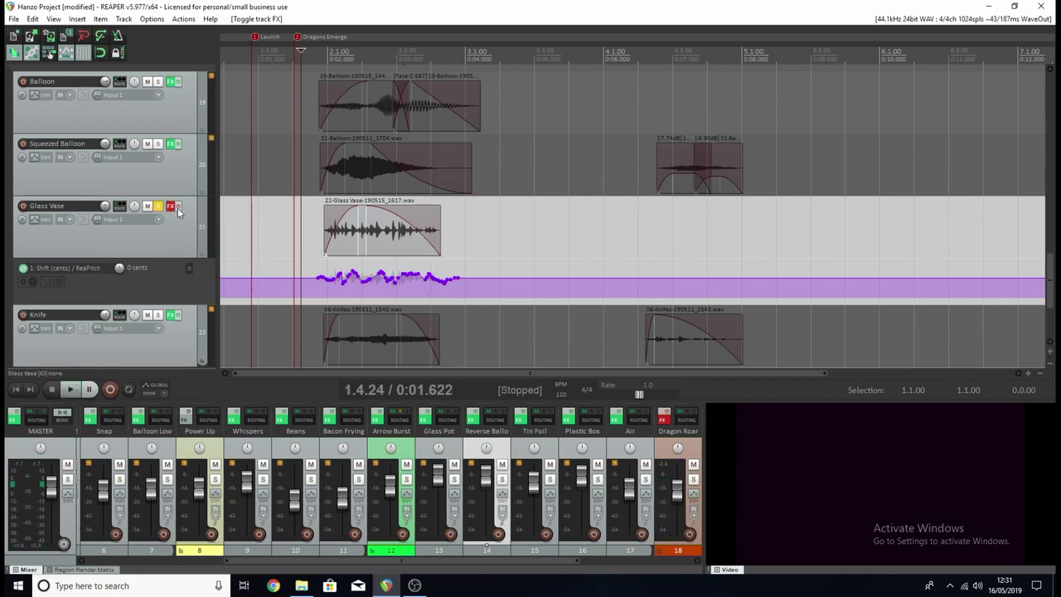
- Re-enable Glass Vase's effects, examine its ReaEQ, ReaPitch and ReaComp settings, and close the chain
left_click(177, 210)
left_click(222, 87)
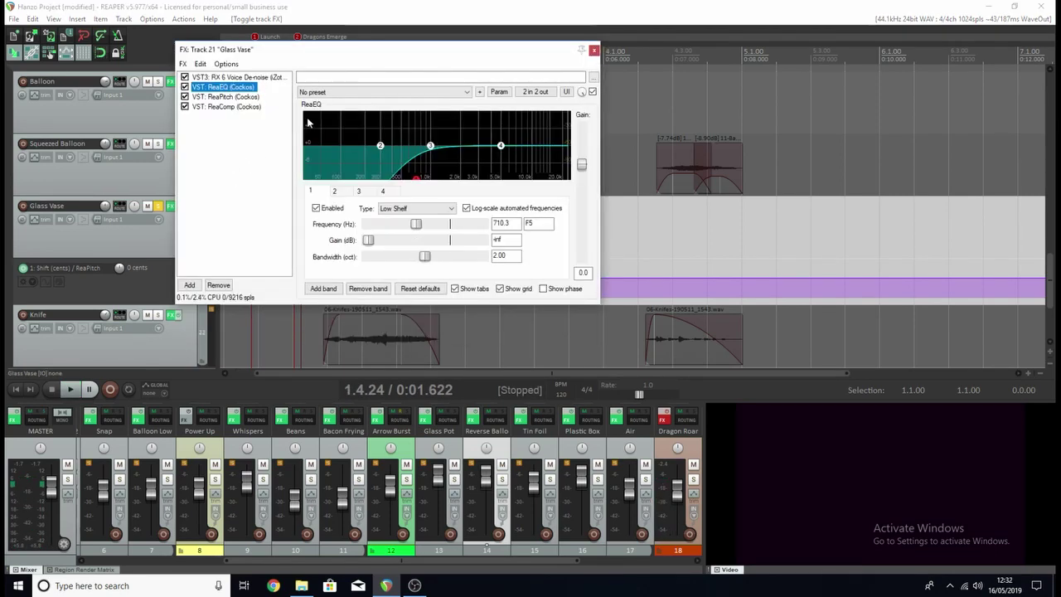
left_click(227, 97)
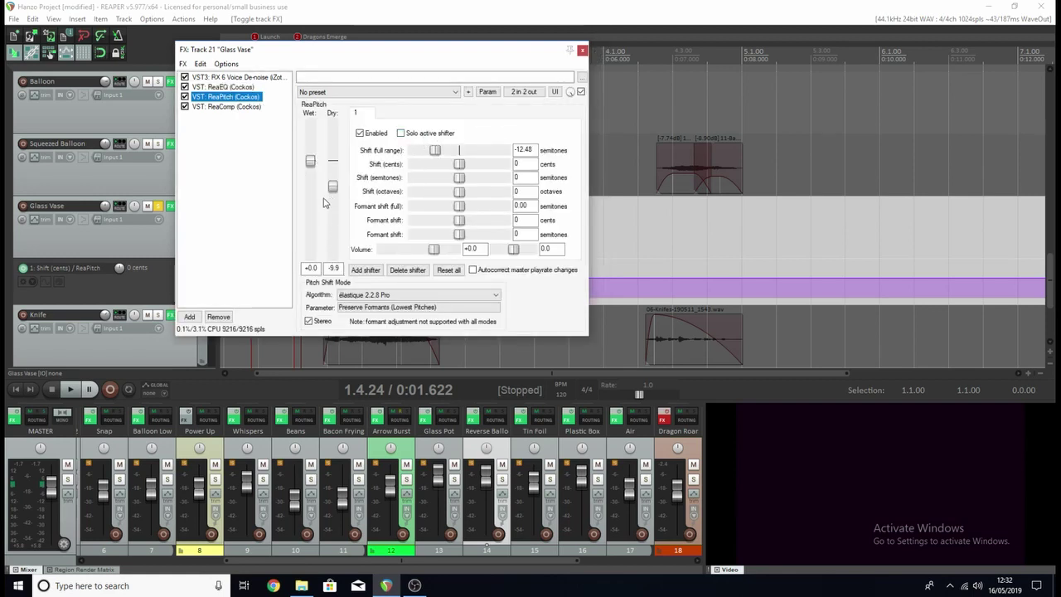
left_click(256, 107)
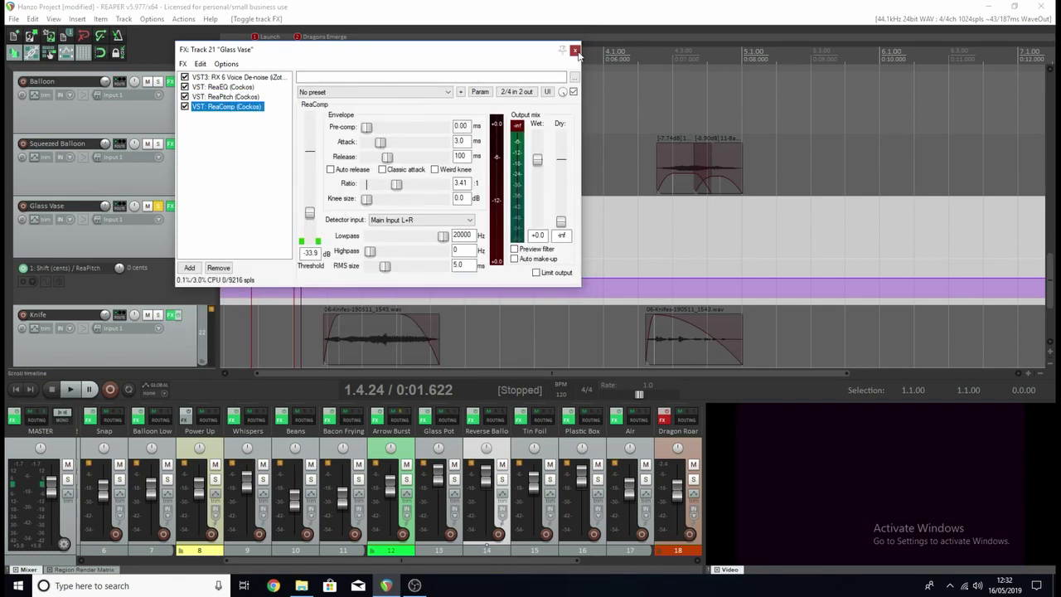
left_click(575, 51)
scroll(356, 296, "up", 2)
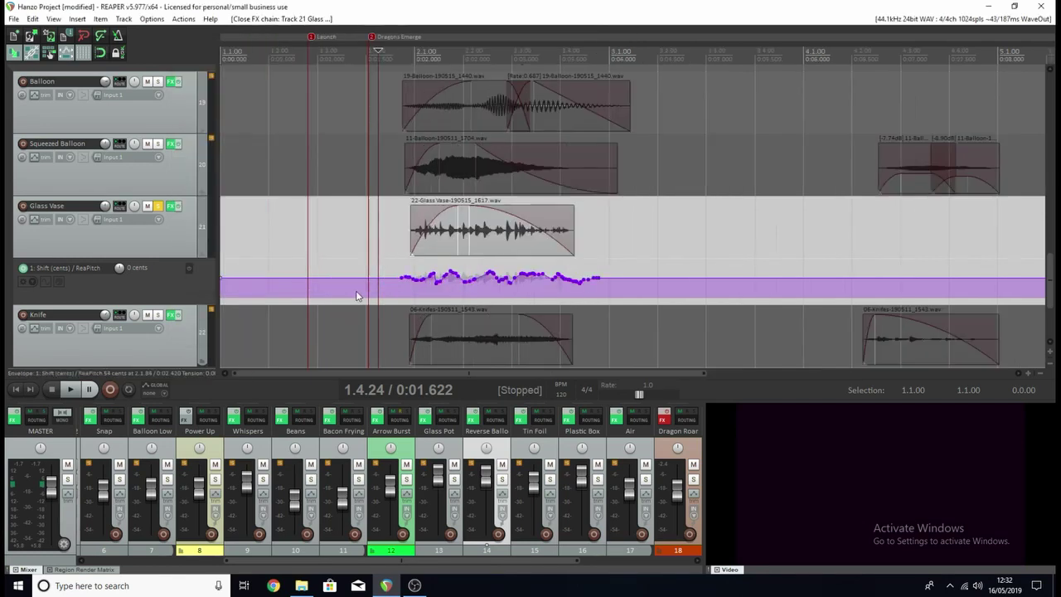
- Reopen Glass Vase's effects chain, review the RX 6 Voice De-noise and ReaPitch entries, and close it
left_click(173, 206)
left_click(237, 77)
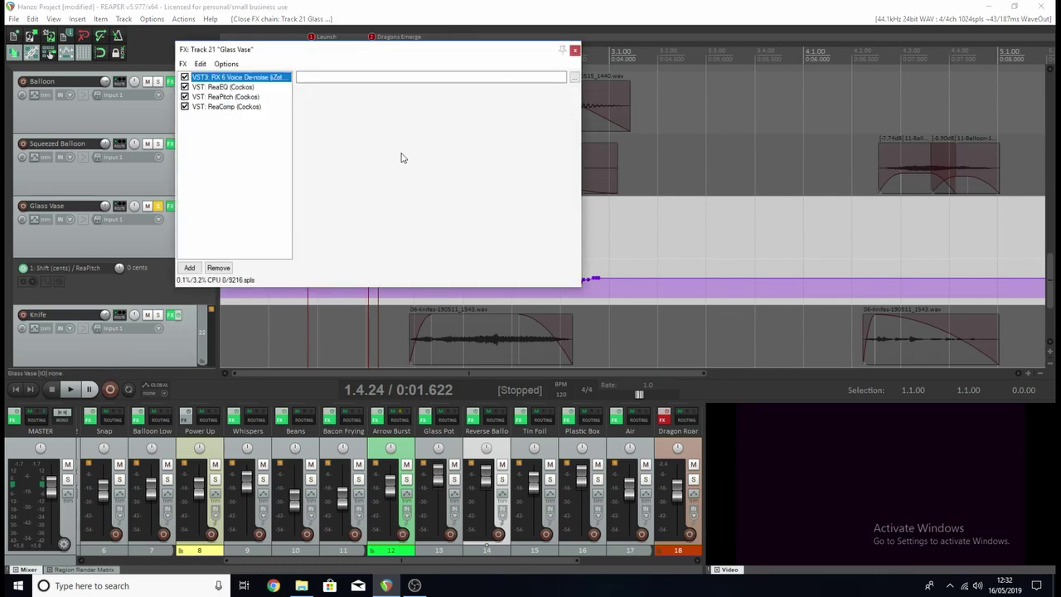
left_click(224, 97)
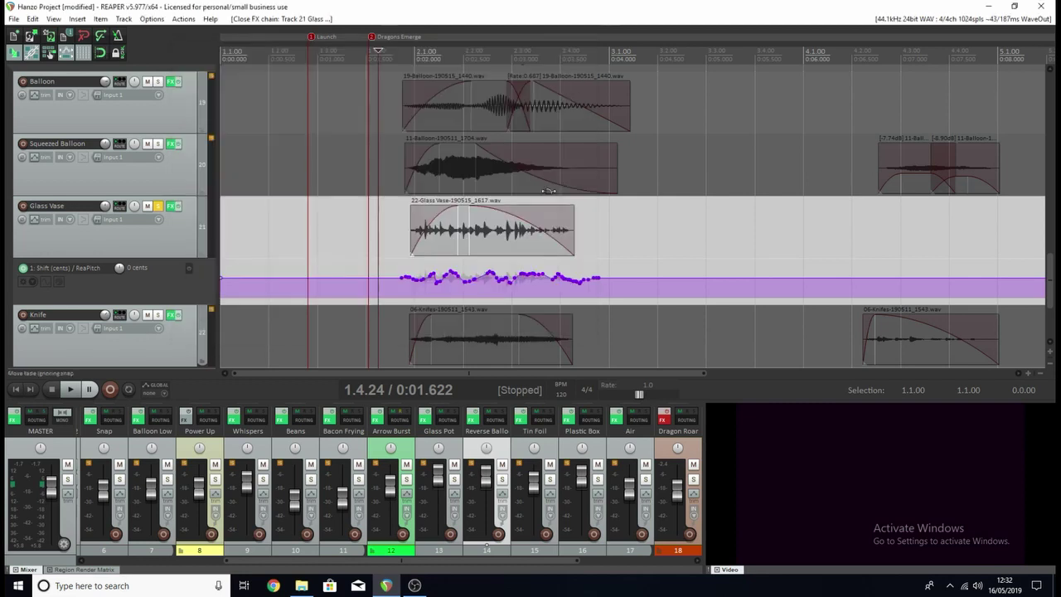
key("Escape")
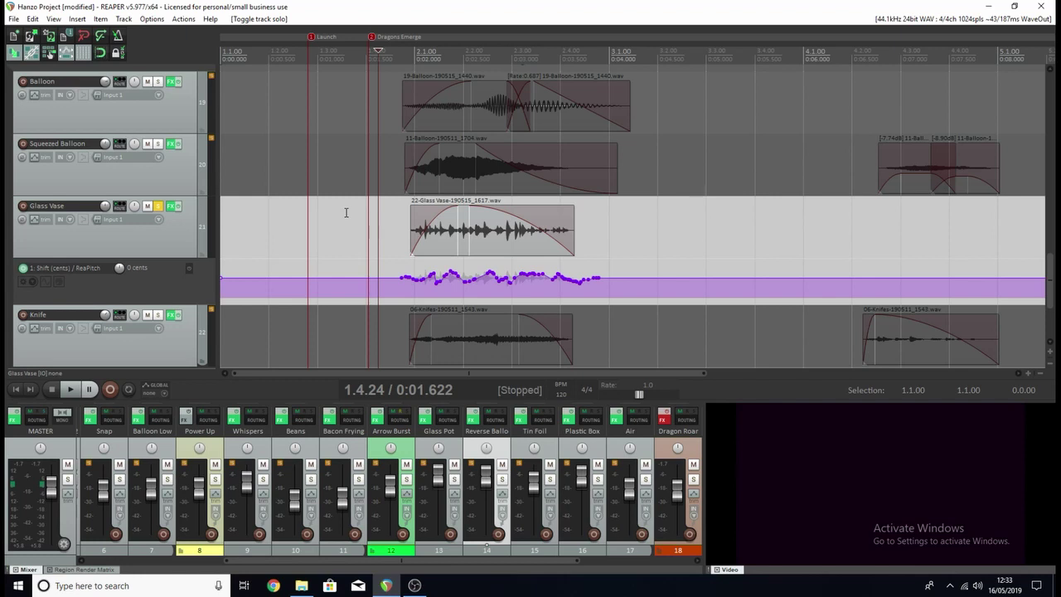
- Solo Knife instead of Glass Vase, audition its clips with the track effects bypassed, and return to the project start
scroll(1045, 289, "down", 3)
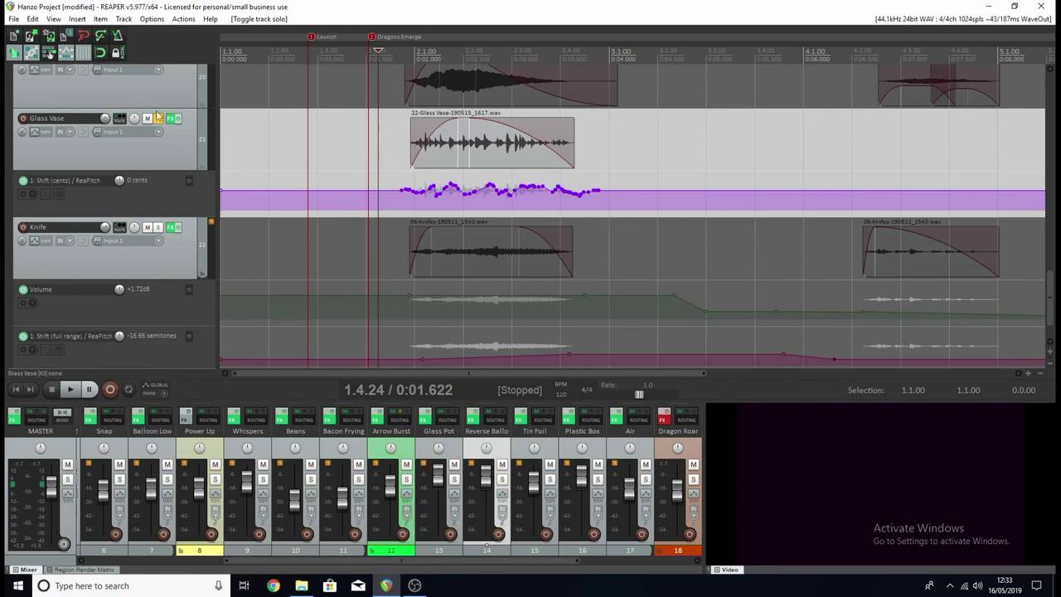
left_click(158, 119)
left_click(158, 227)
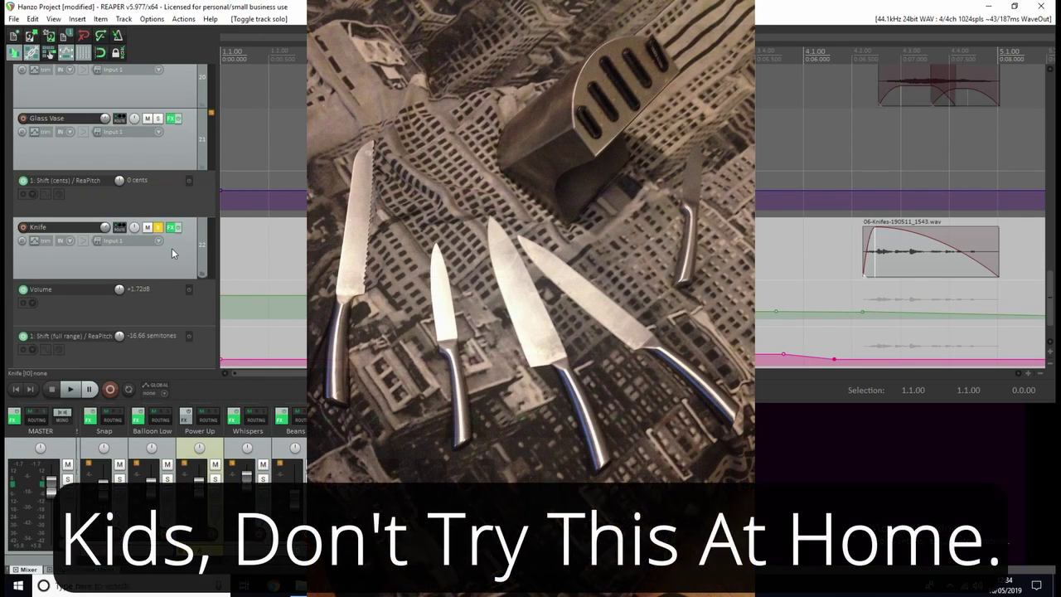
left_click(157, 228)
left_click(170, 227, "ctrl")
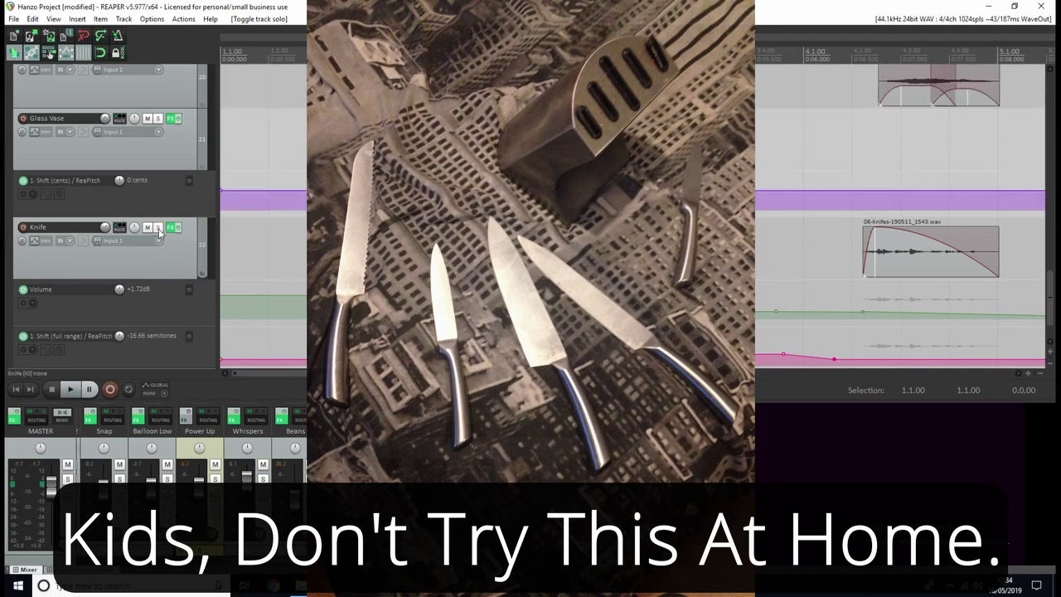
left_click(157, 227)
key("space")
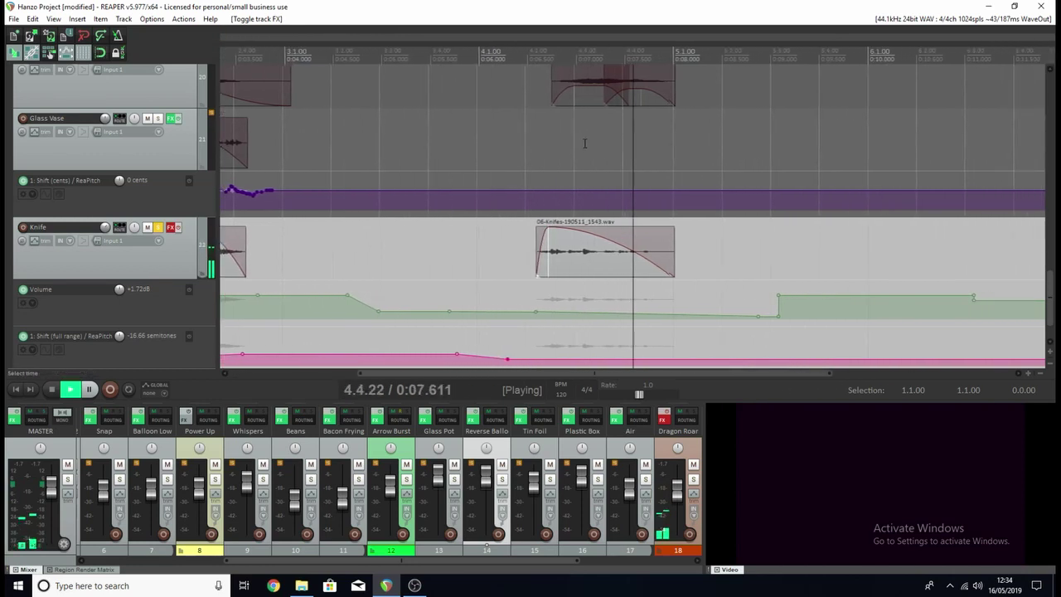
key("space")
key("Home")
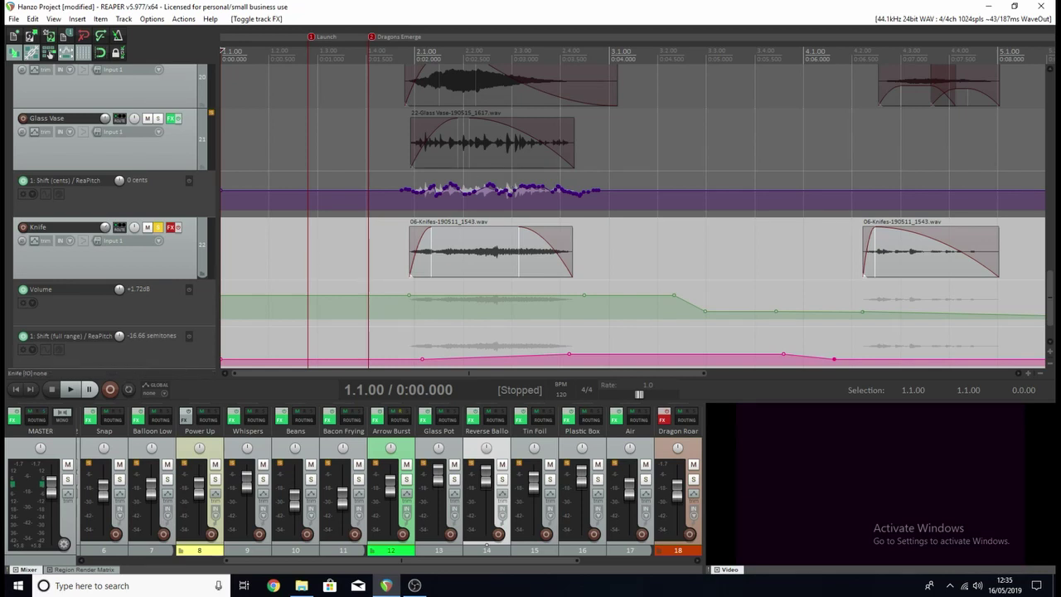
- Re-enable Knife's track effects from its mixer channel, and examine the RX 6 Voice De-noise and ReaPitch entries in its chain
left_click_drag(602, 563, 670, 563)
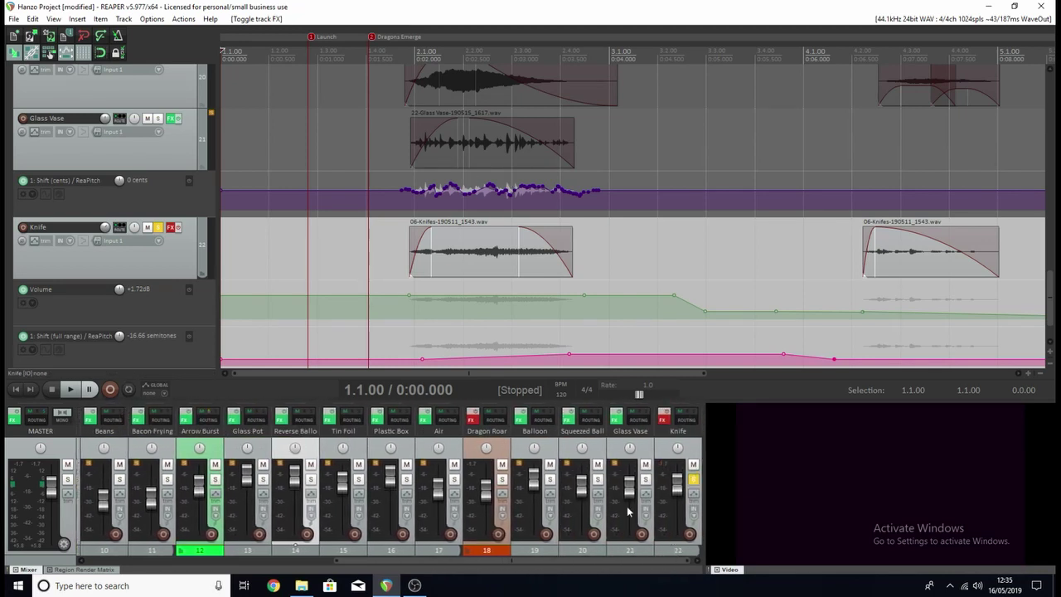
left_click(672, 420)
left_click(406, 89)
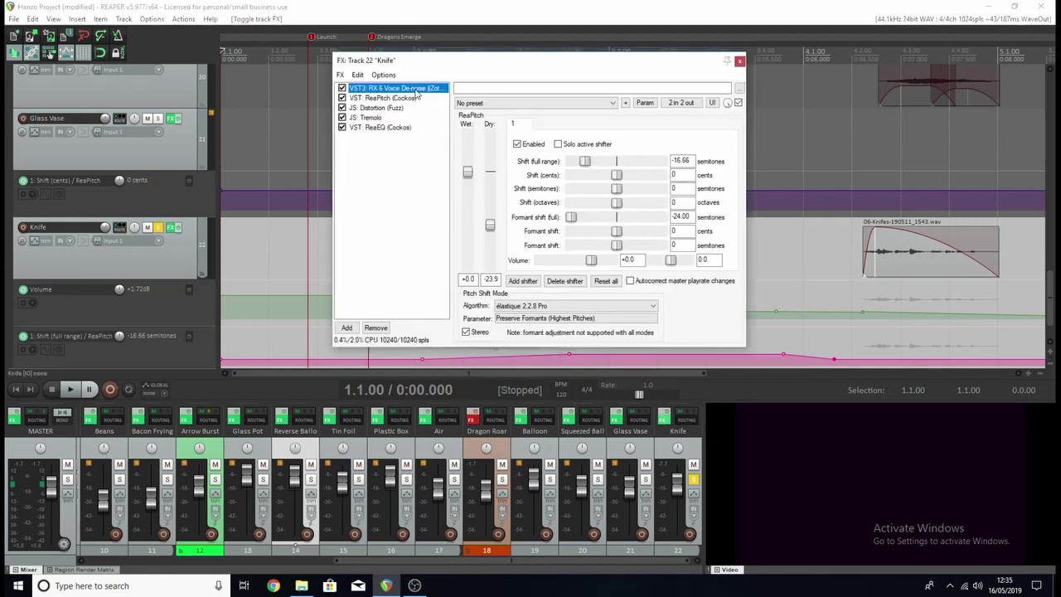
left_click(402, 103)
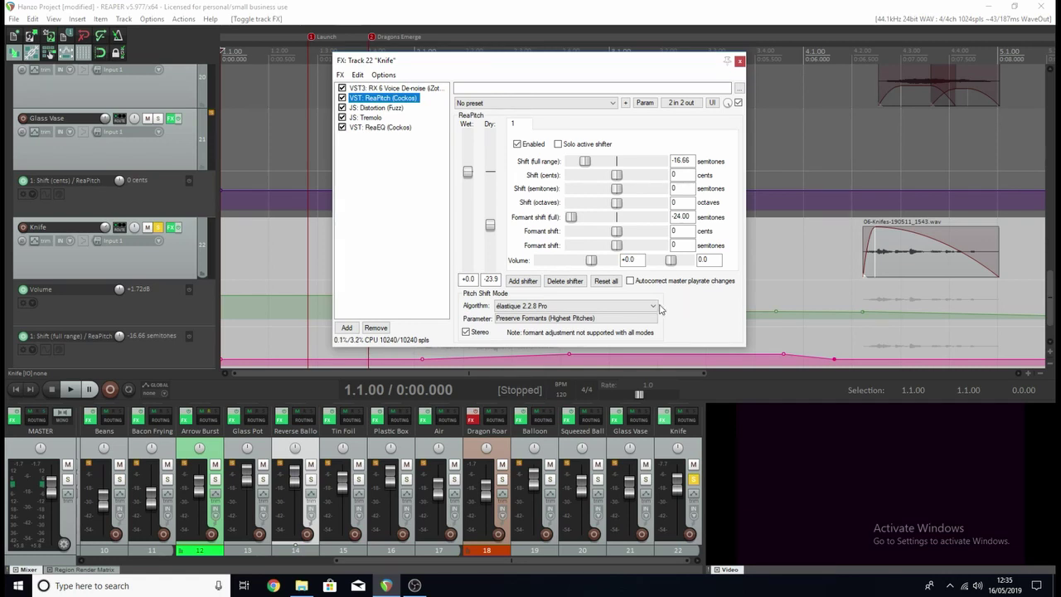
- Bypass Knife's Distortion (Fuzz), Tremolo and ReaEQ, and audition its early clip with only de-noise and pitch shifting
left_click(342, 108)
left_click(342, 117)
left_click(342, 127)
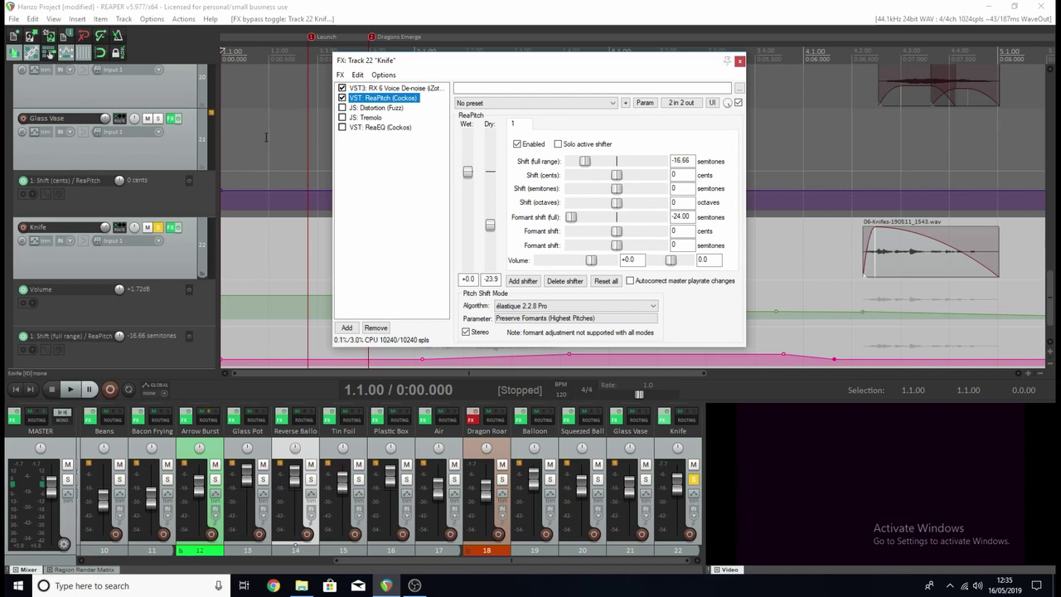
left_click(325, 58)
key("space")
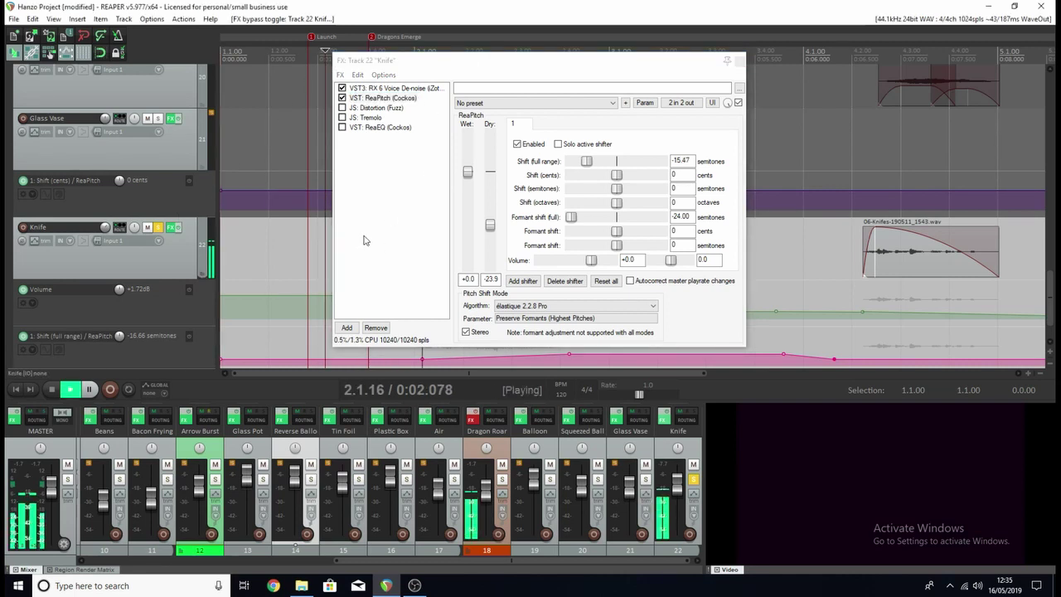
key("space")
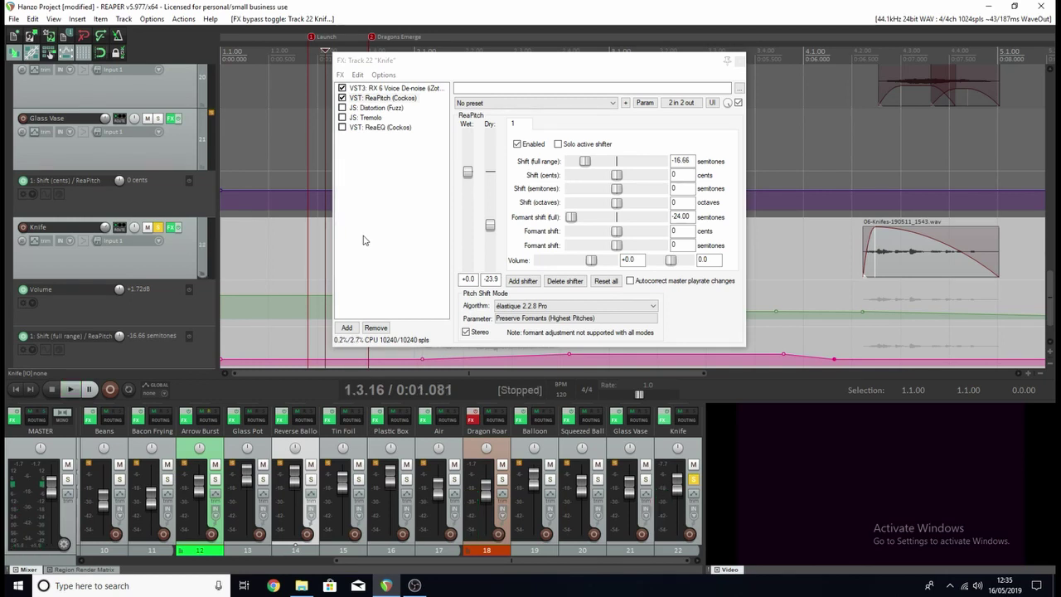
- Re-enable Distortion (Fuzz), Tremolo and ReaEQ in Knife's chain, and examine the Distortion settings
left_click(343, 107)
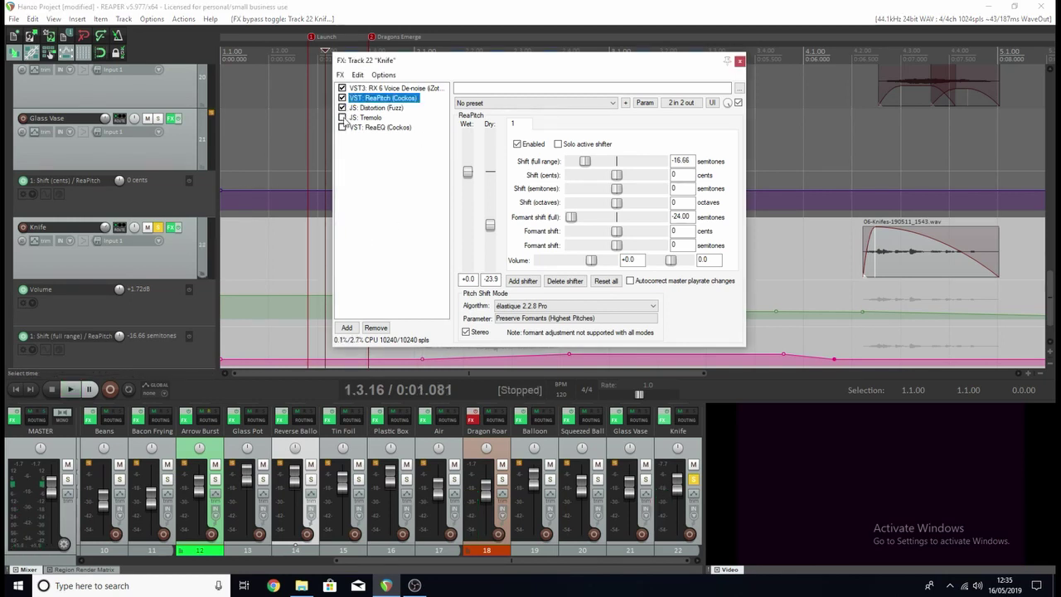
left_click(342, 117)
left_click(343, 128)
left_click(376, 108)
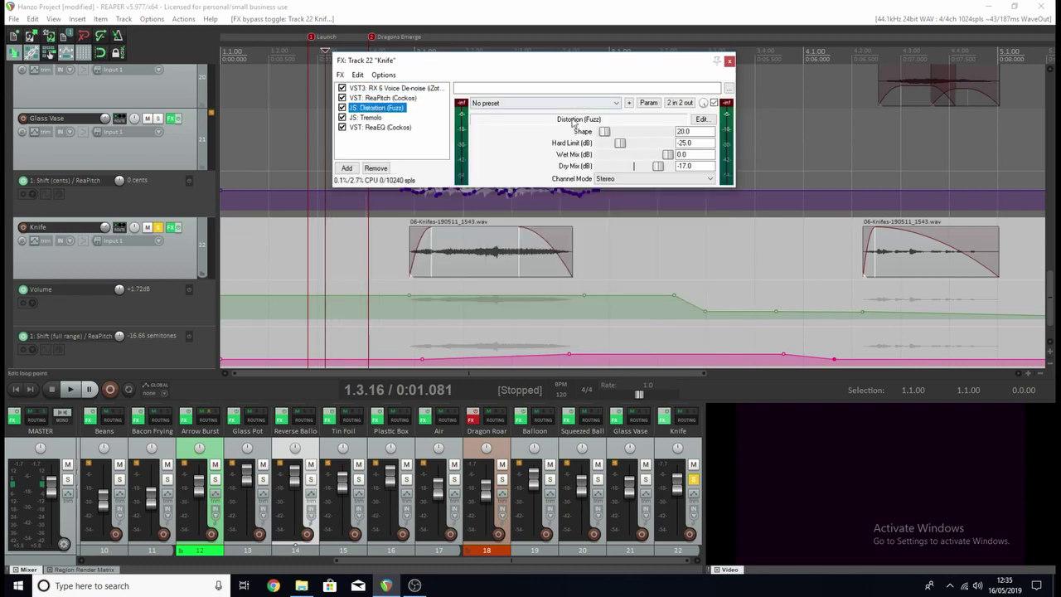
left_click_drag(597, 61, 595, 69)
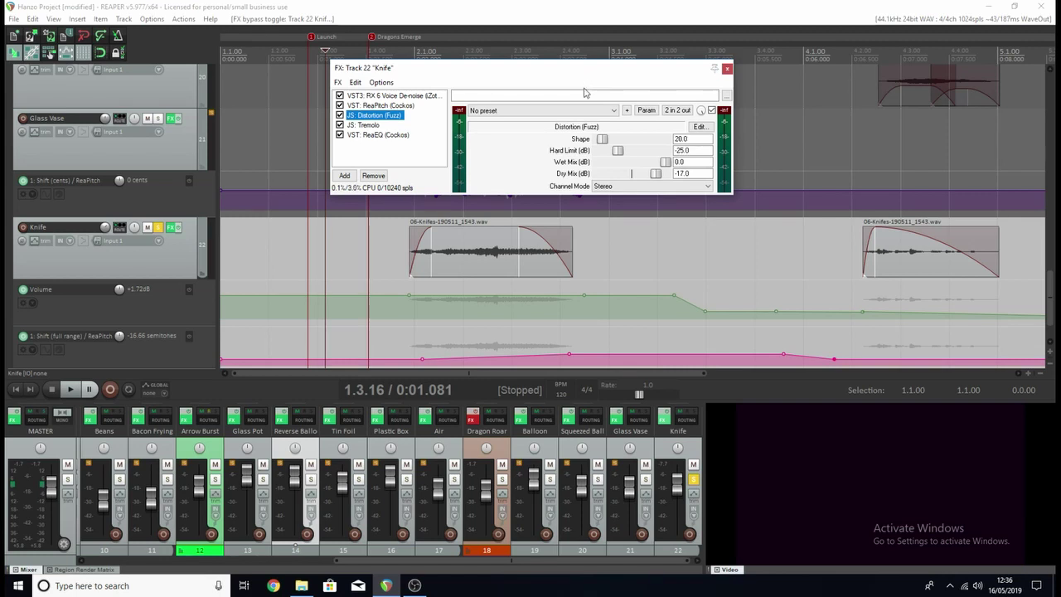
- Examine Knife's Tremolo settings and ReaEQ curve, keeping the envelopes uncovered, and close the chain
left_click(358, 126)
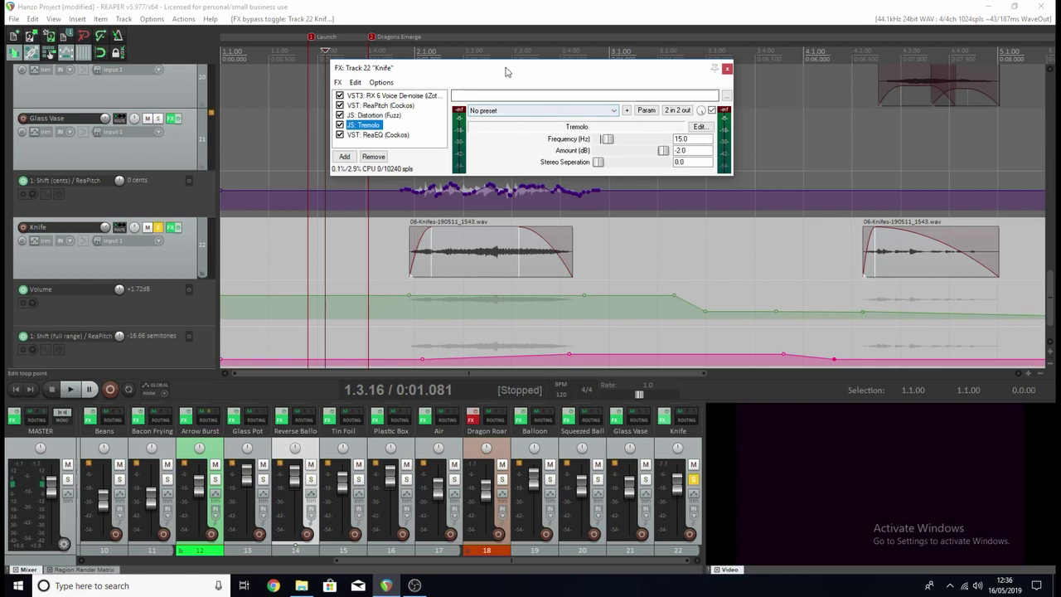
left_click_drag(560, 74, 561, 188)
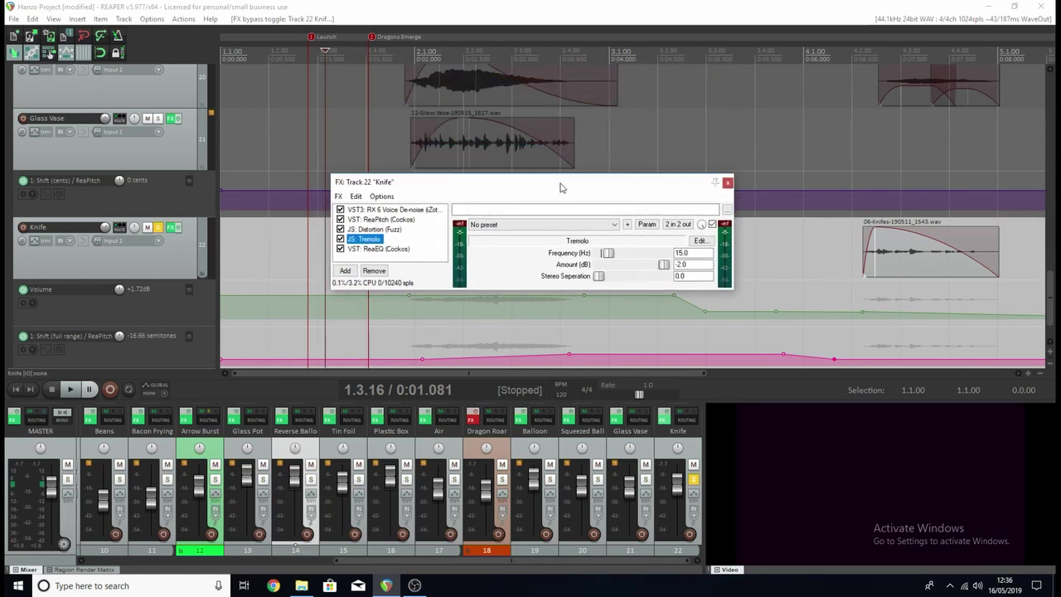
left_click(373, 249)
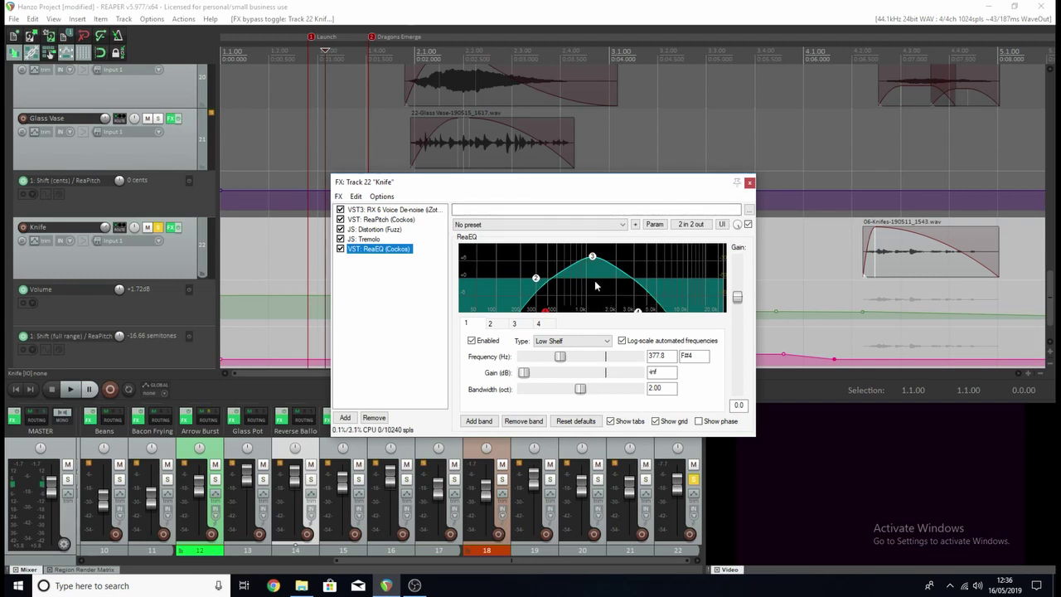
left_click(748, 182)
- Review the Dragon Roar folder's clips and envelopes, then solo Knife within it and audition its early clip with effects active
scroll(750, 190, "down", 3)
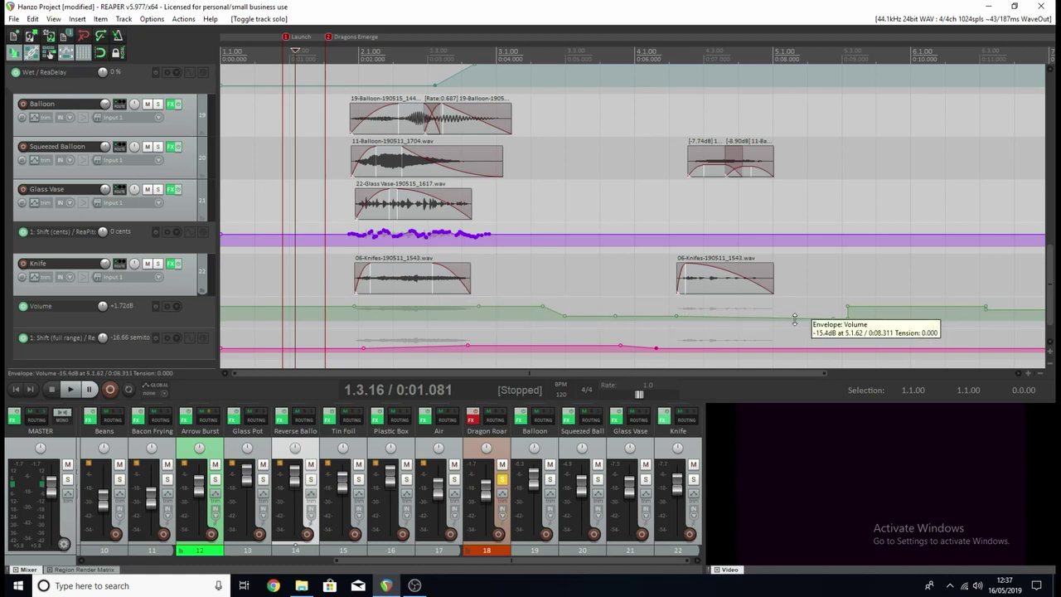
scroll(835, 311, "up", 2)
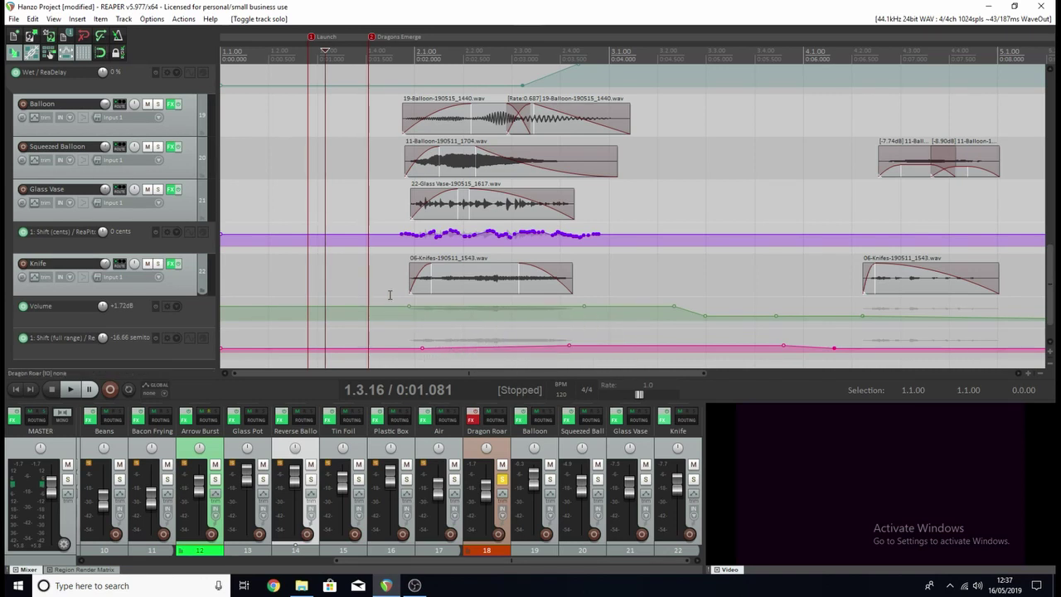
left_click(158, 264)
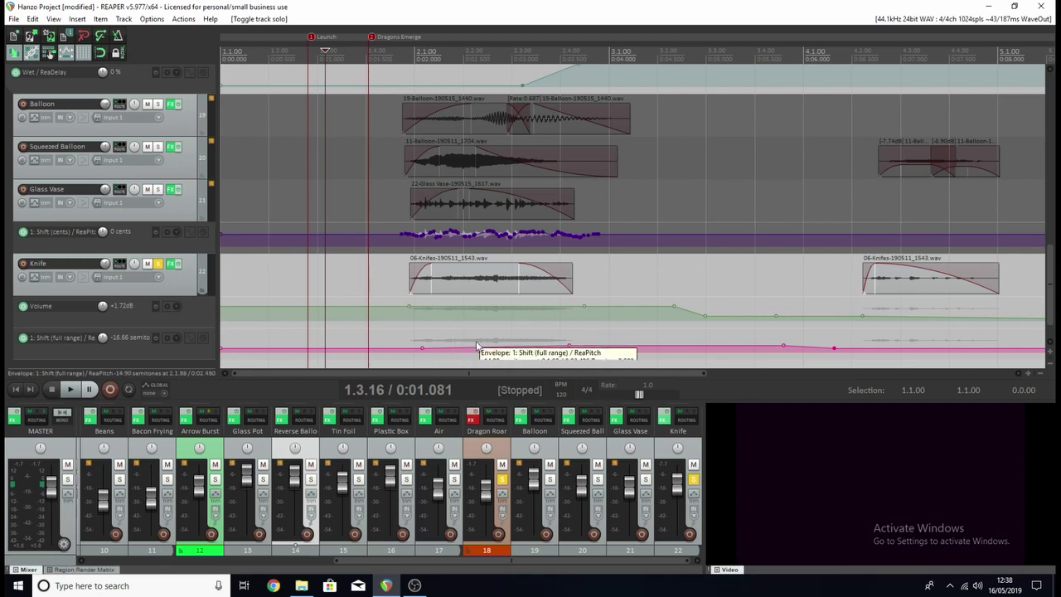
key("space")
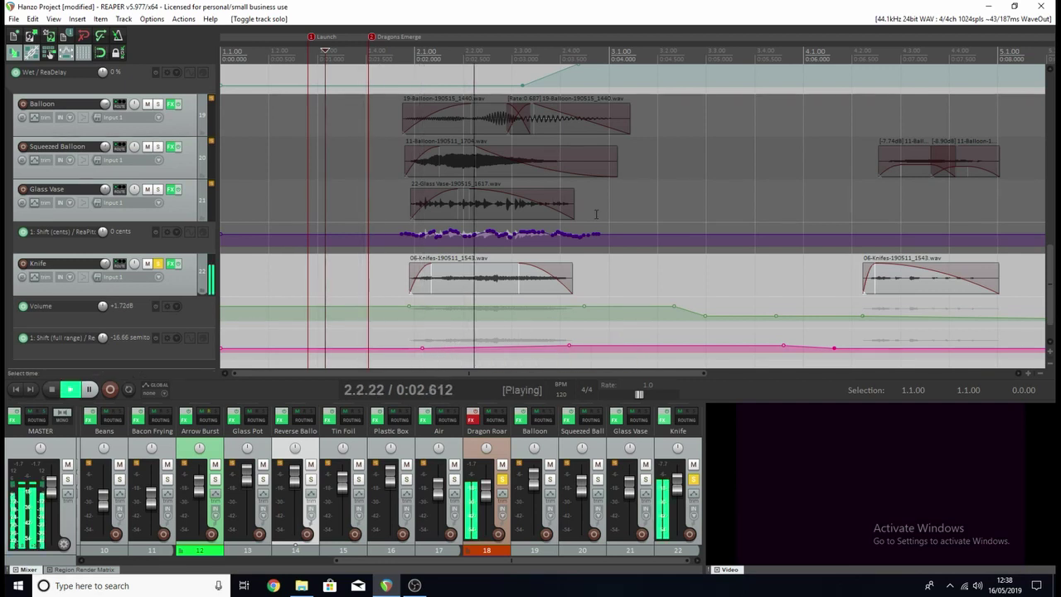
key("space")
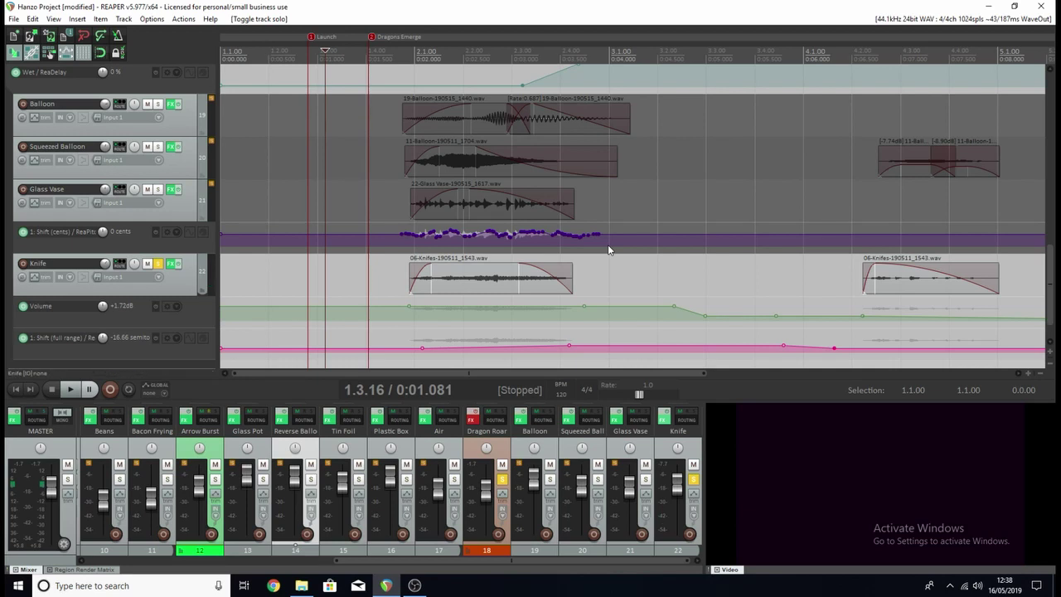
- Unsolo Knife and audition the whole Dragon Roar folder with the folder's own effects bypassed
left_click(158, 265)
left_click(158, 266)
scroll(125, 208, "up", 4)
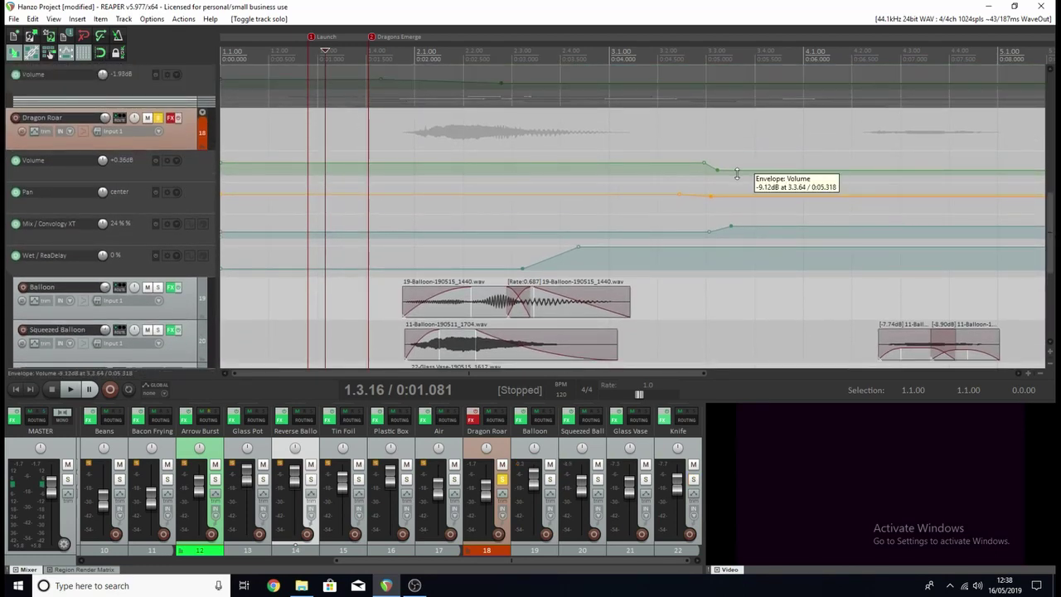
key("space")
scroll(747, 199, "down", 1)
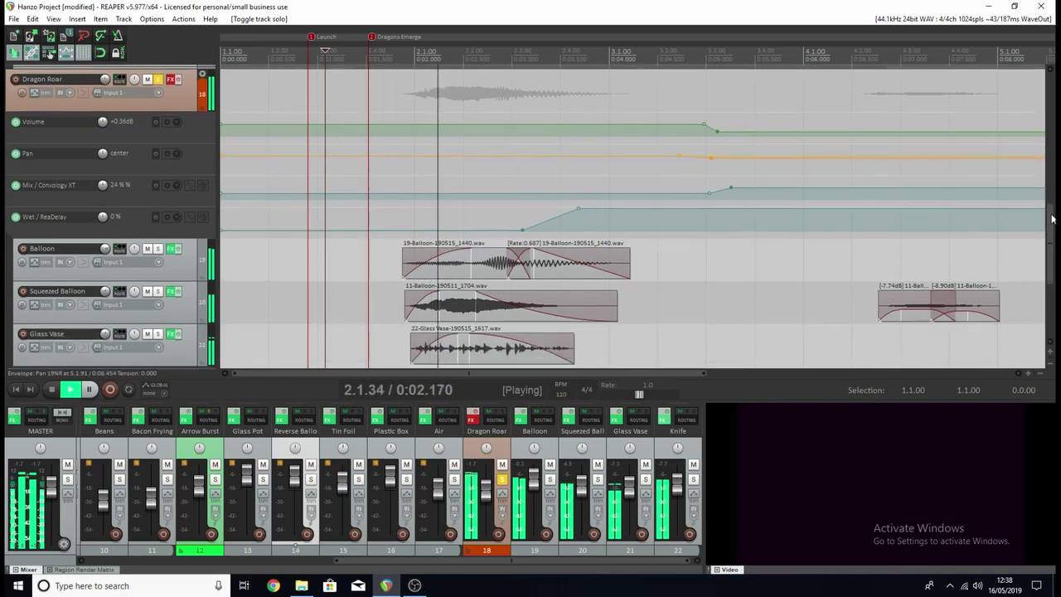
scroll(754, 214, "down", 1)
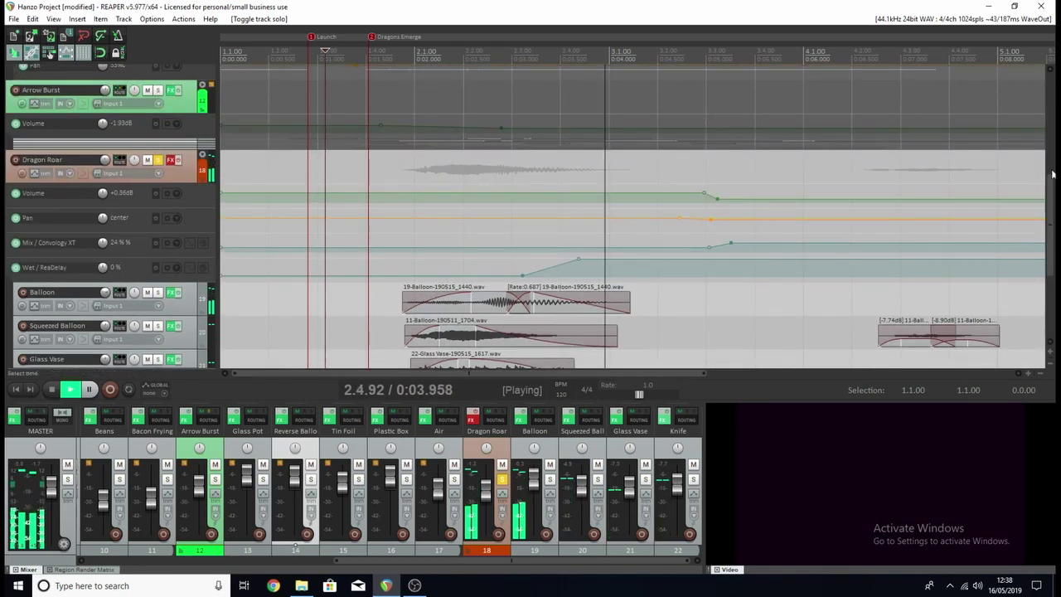
scroll(1052, 173, "down", 3)
key("space")
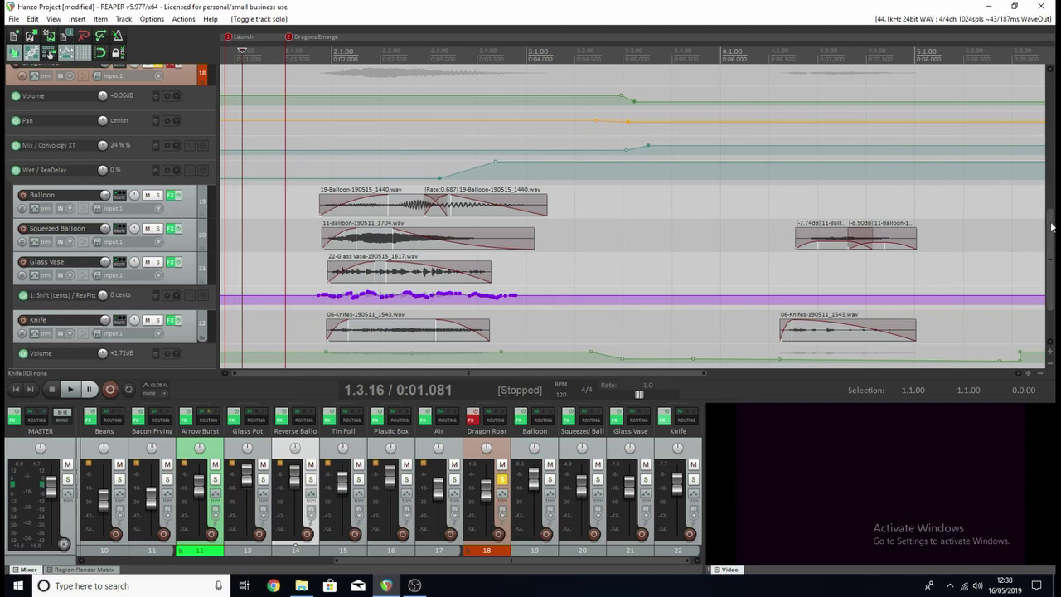
- Re-enable the Dragon Roar folder's effects chain and examine the Convology XT reverb settings
scroll(1051, 249, "up", 2)
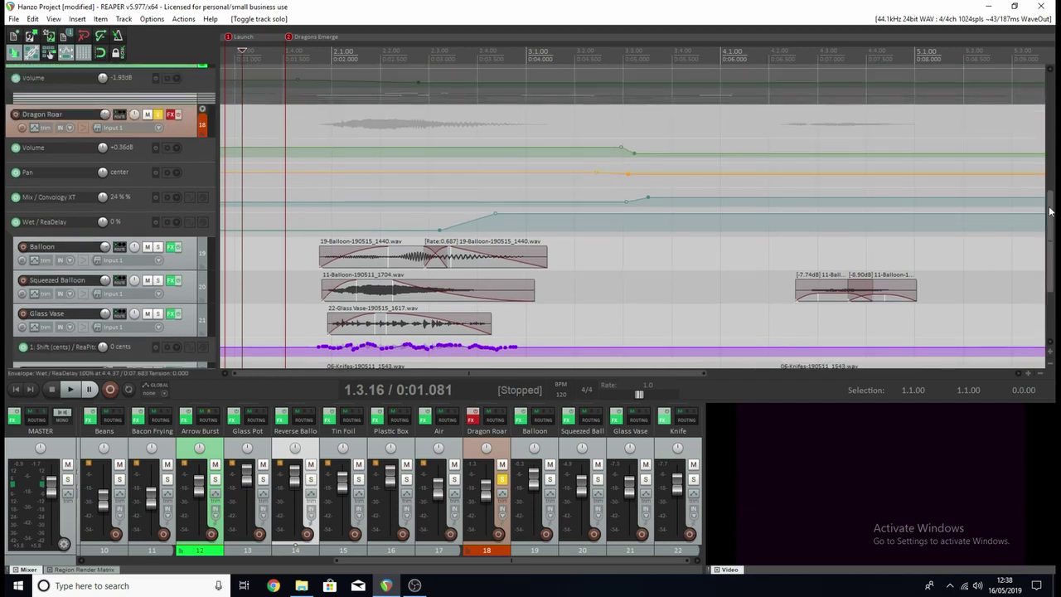
left_click(171, 115)
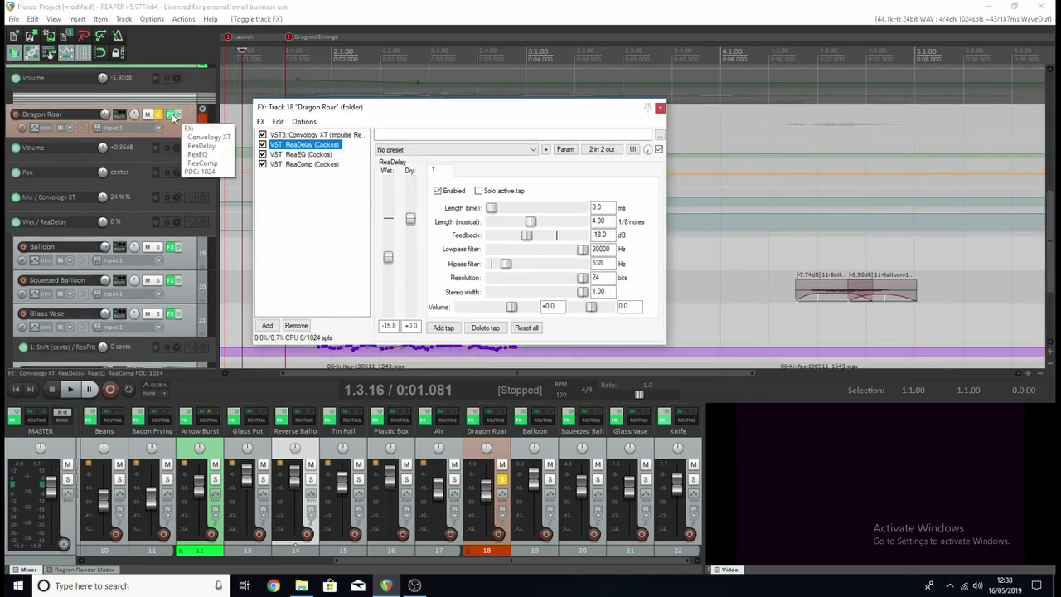
left_click(319, 135)
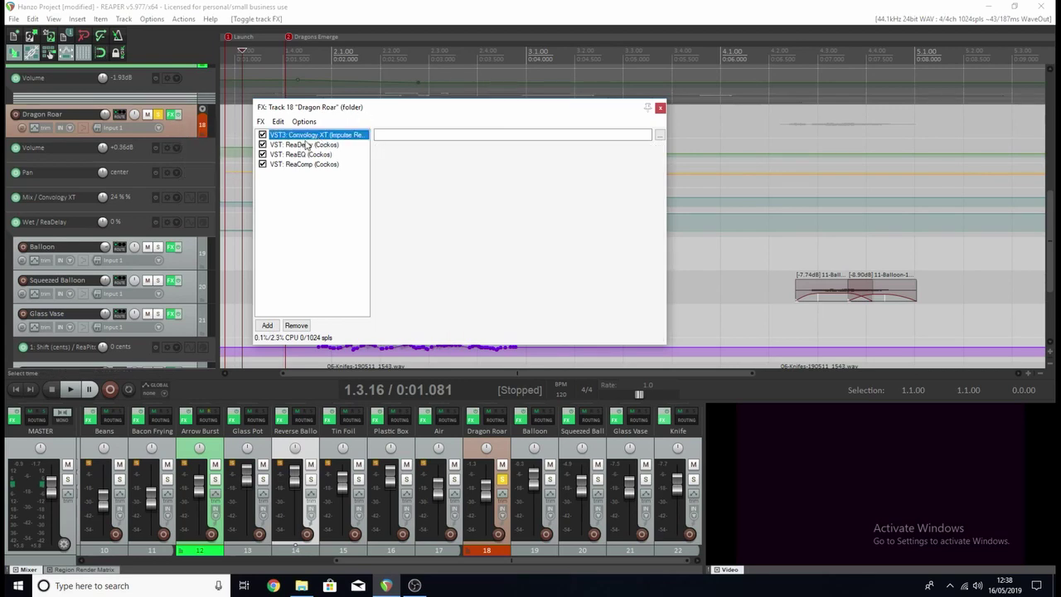
left_click_drag(560, 110, 522, 93)
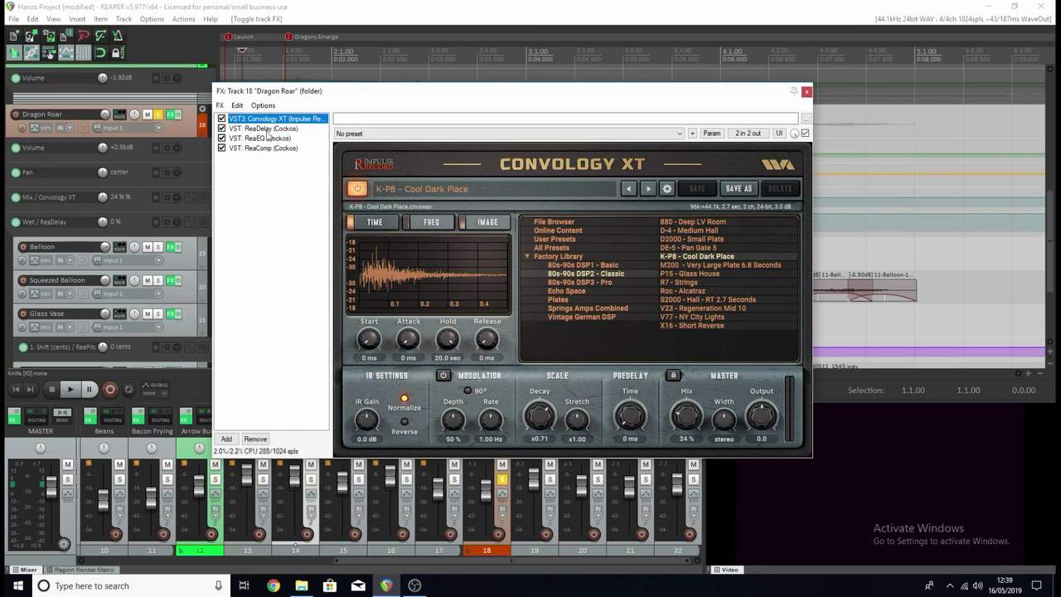
- Examine the Dragon Roar folder's ReaDelay settings alongside its Wet envelope, keeping the envelopes uncovered
left_click(266, 129)
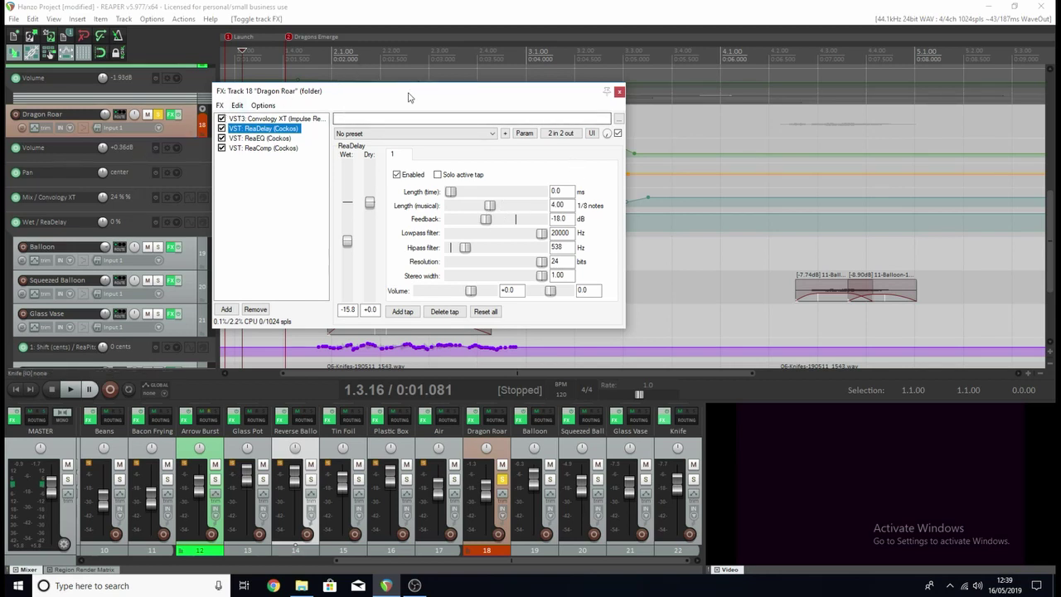
left_click_drag(407, 97, 462, 297)
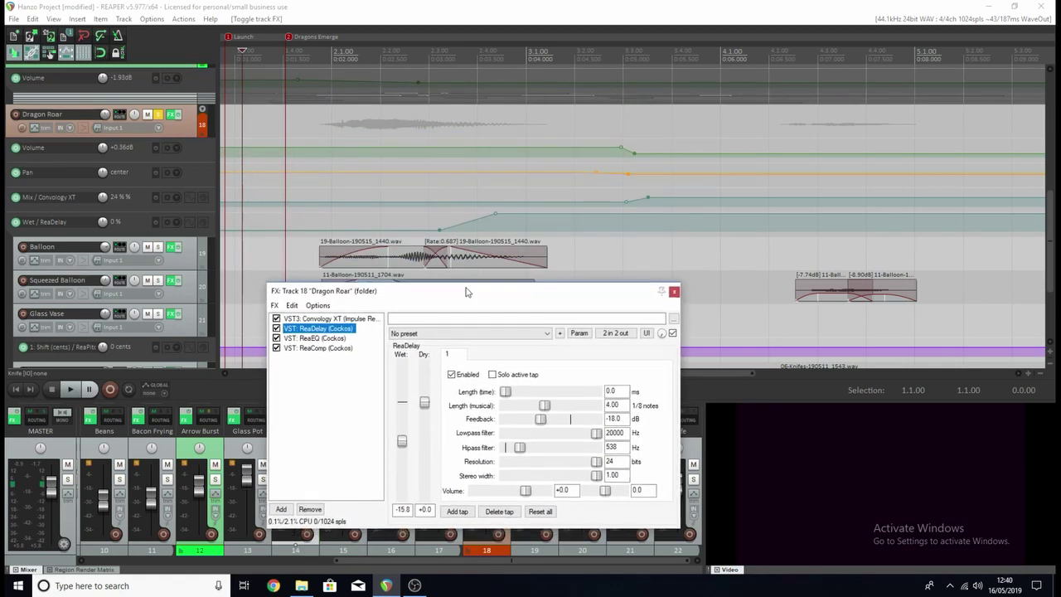
left_click(440, 230)
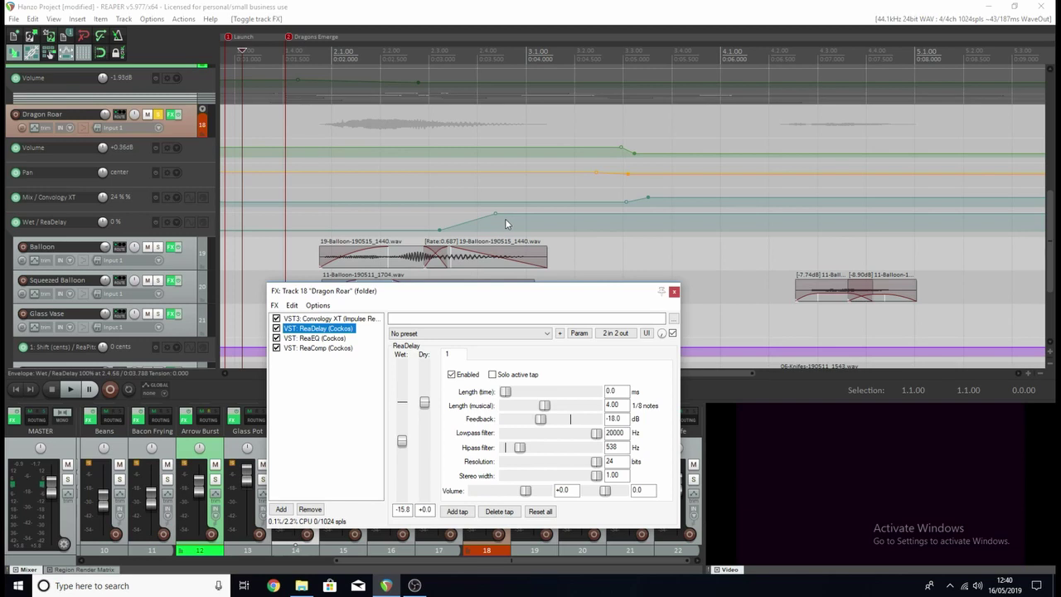
- Examine the Dragon Roar folder's ReaEQ and ReaComp, compare Convology XT with its Mix envelope, and close the chain
left_click(329, 339)
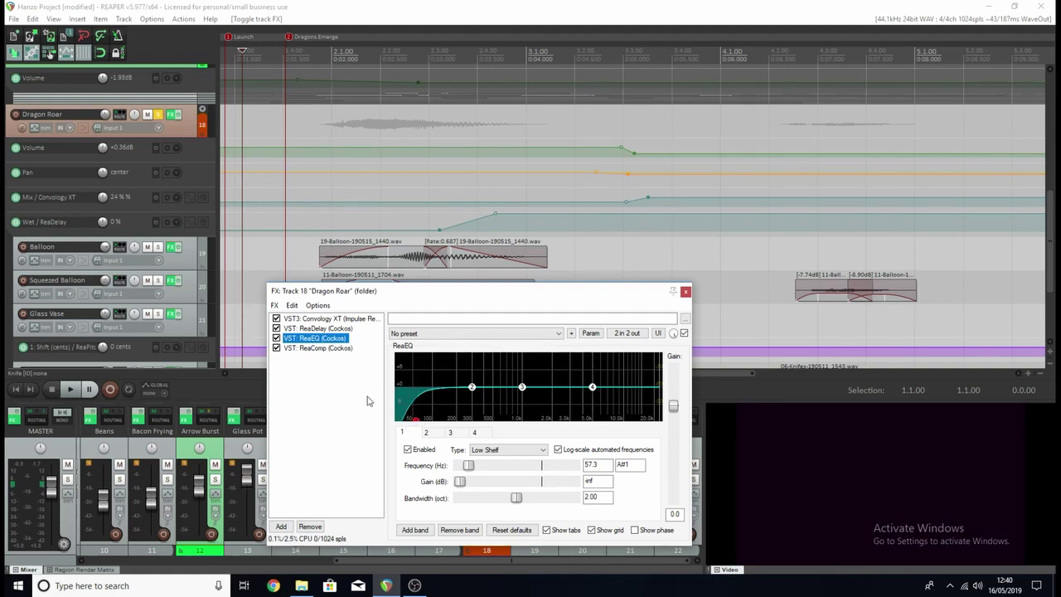
left_click(319, 349)
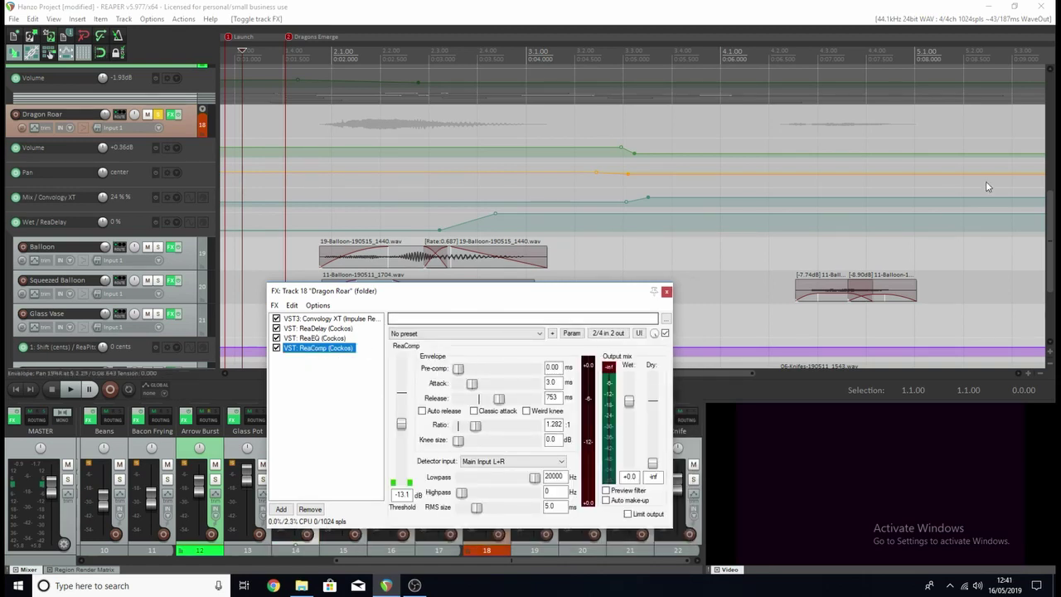
left_click(317, 320)
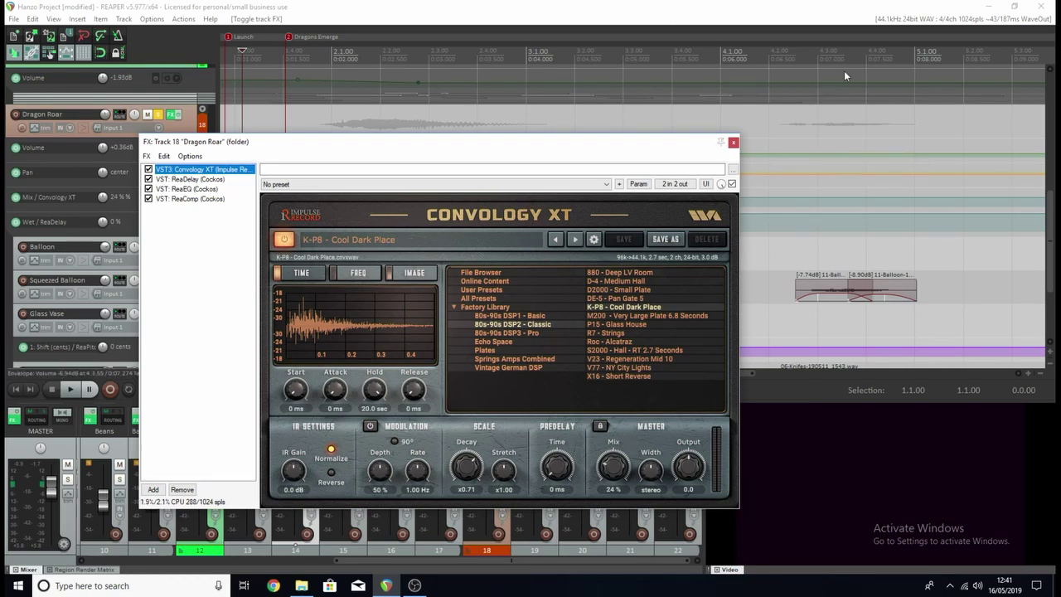
left_click_drag(655, 142, 693, 261)
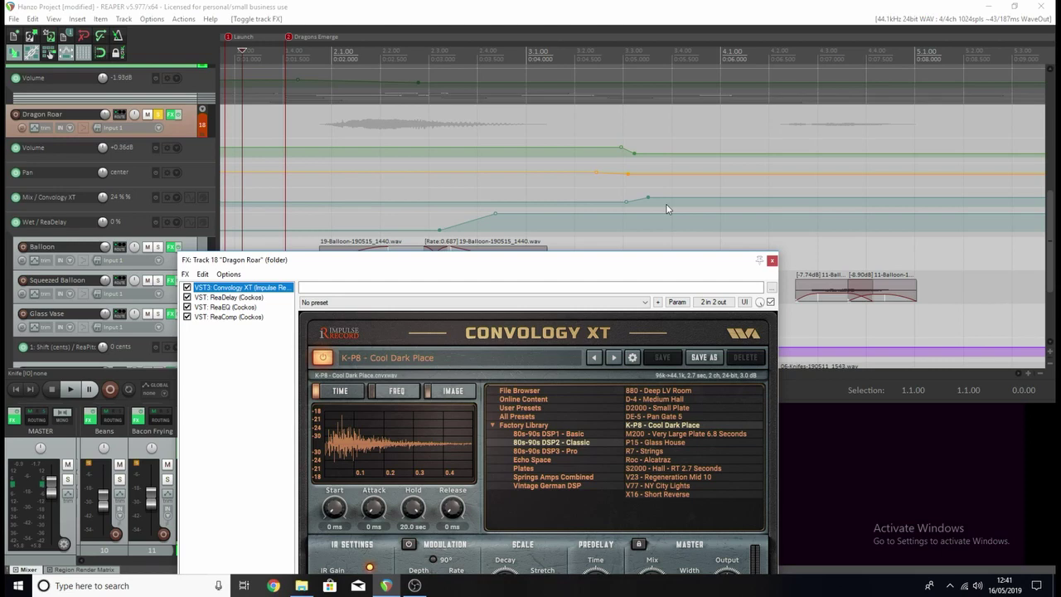
left_click(772, 261)
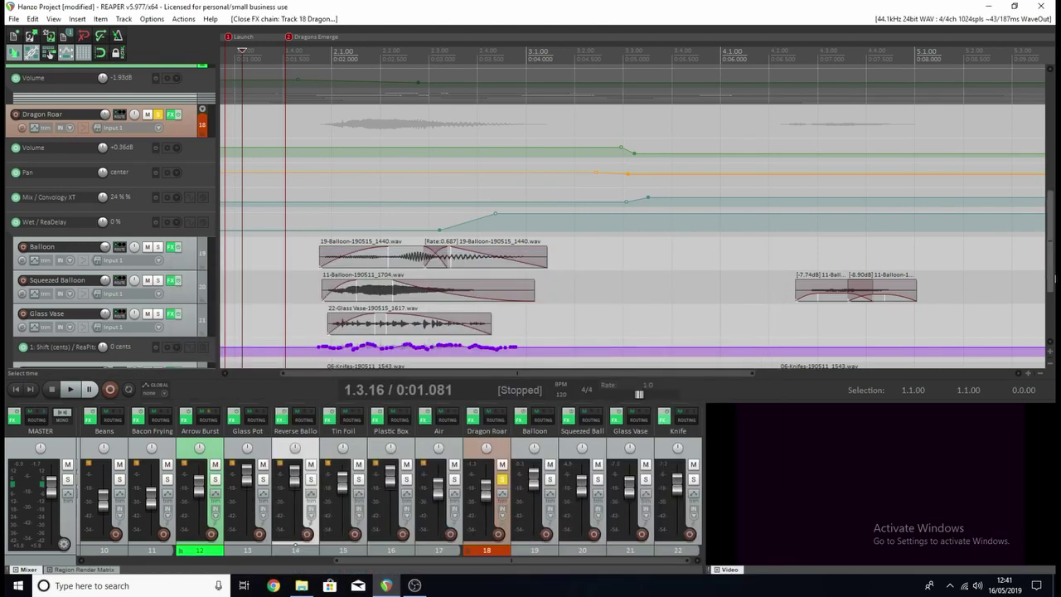
- Review the early and late clips inside Dragon Roar together with the folder's Volume and Pan envelopes
scroll(1049, 273, "down", 2)
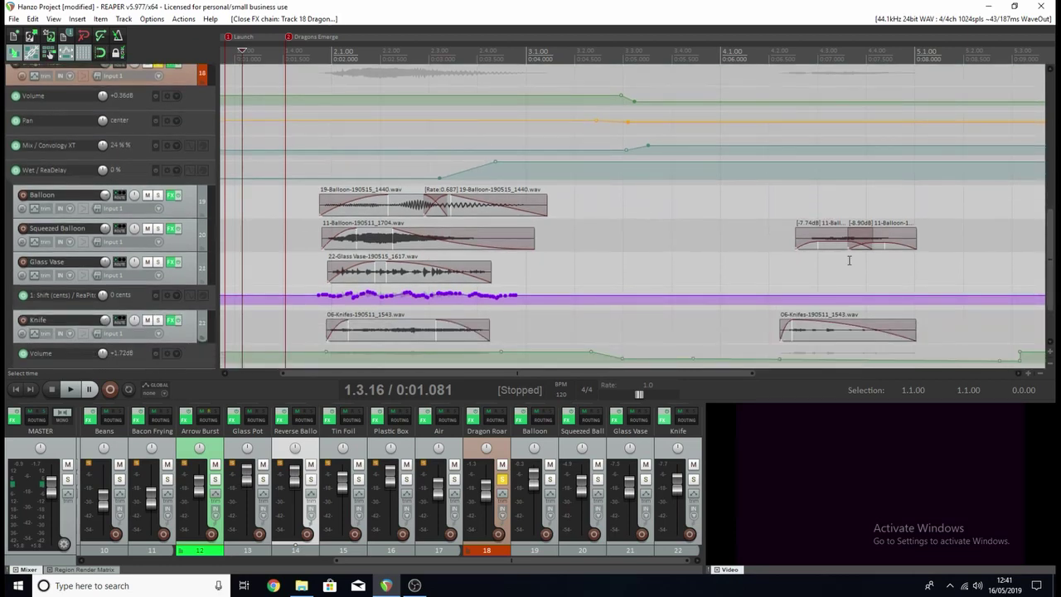
scroll(695, 255, "down", 2)
scroll(671, 256, "down", 2)
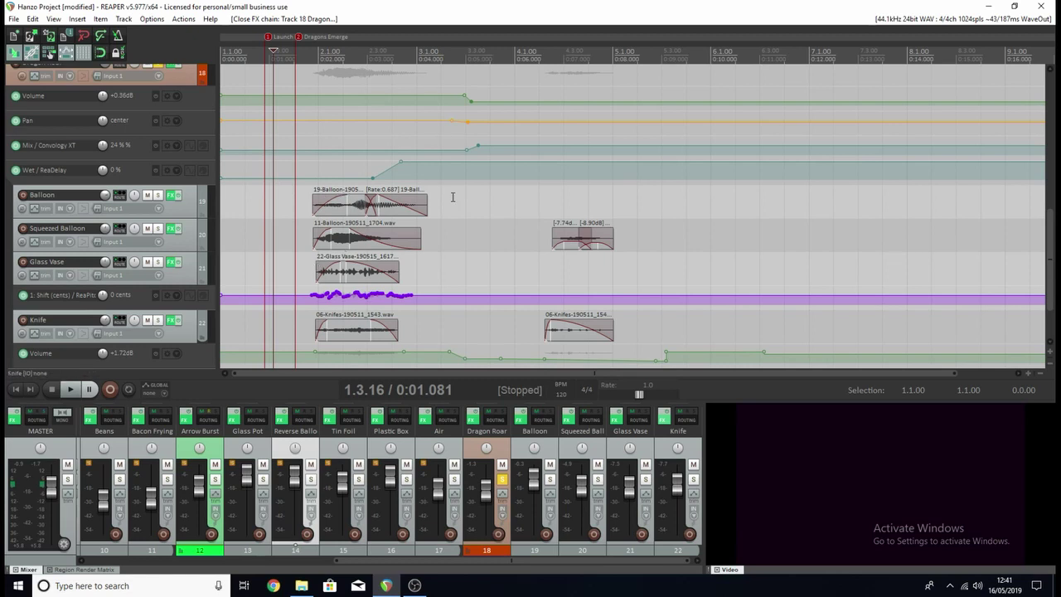
scroll(452, 196, "up", 3)
scroll(1054, 218, "up", 1)
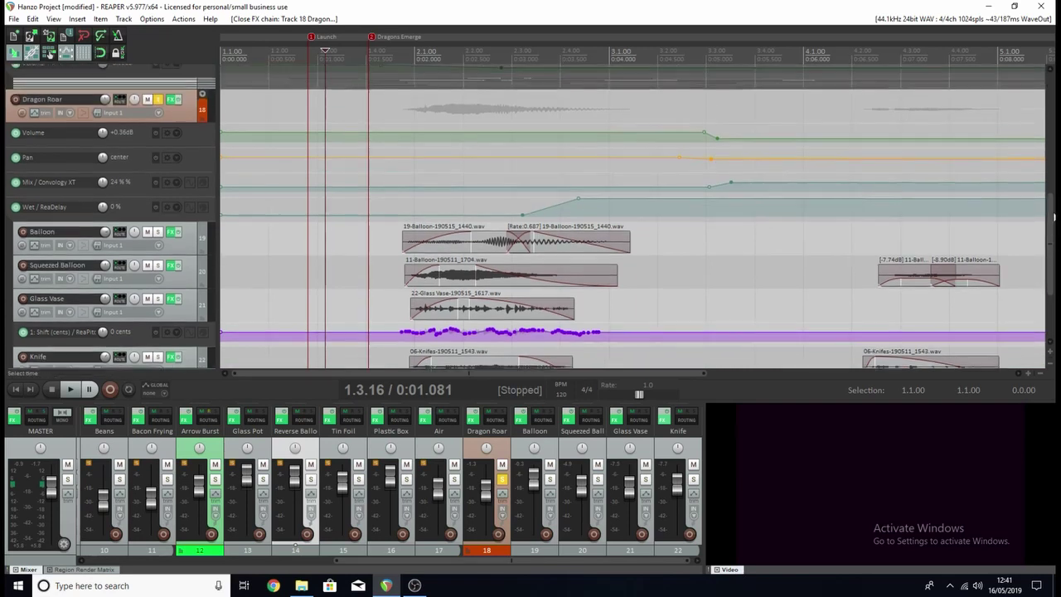
scroll(1054, 217, "up", 1)
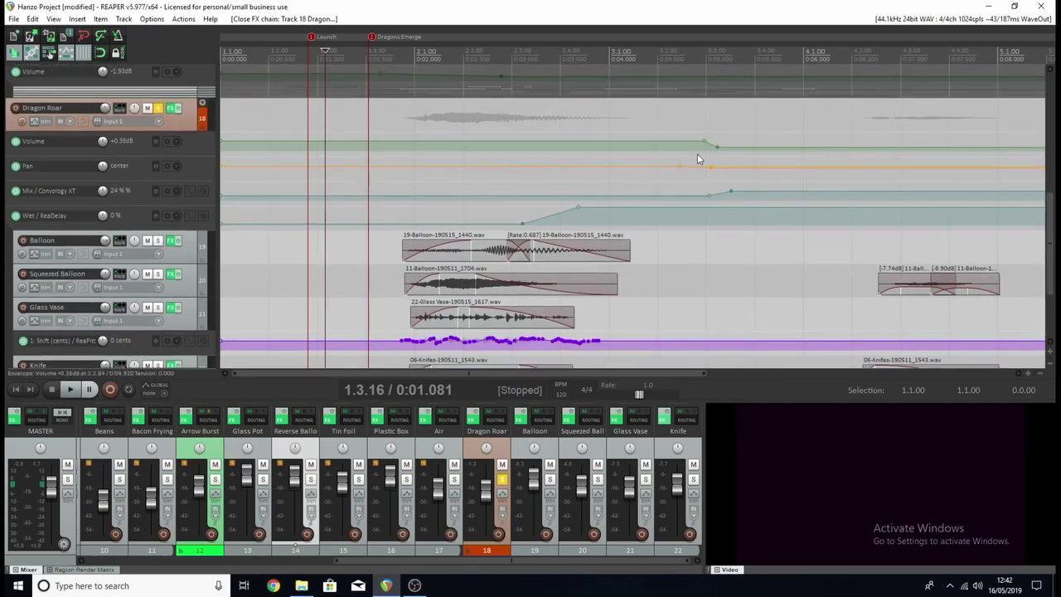
mouse_move(690, 166)
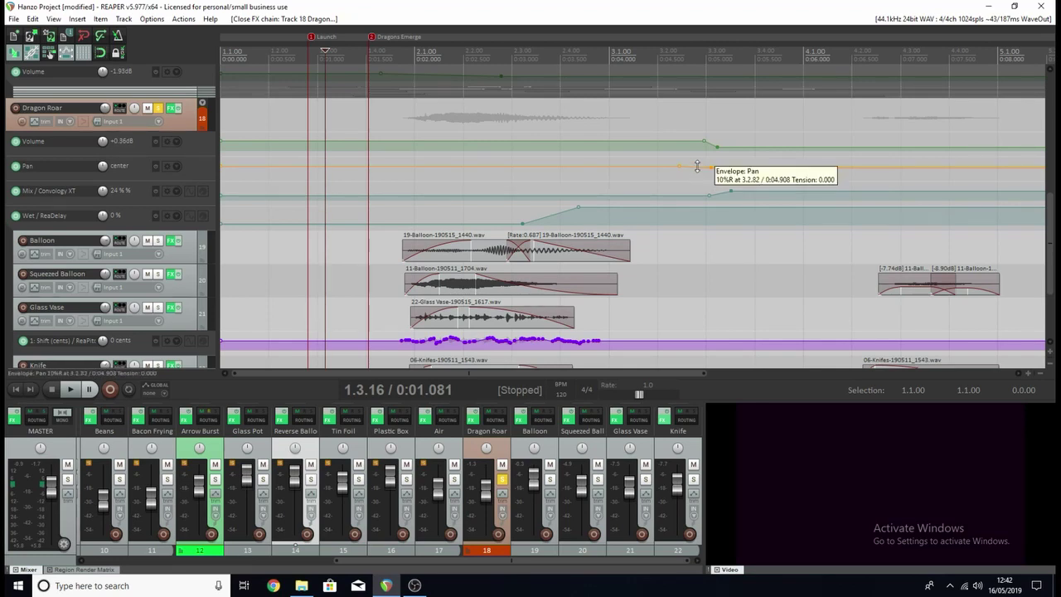
- Audition the soloed Dragon Roar folder from the project start with all effects active
scroll(581, 240, "down", 3)
scroll(581, 240, "down", 4)
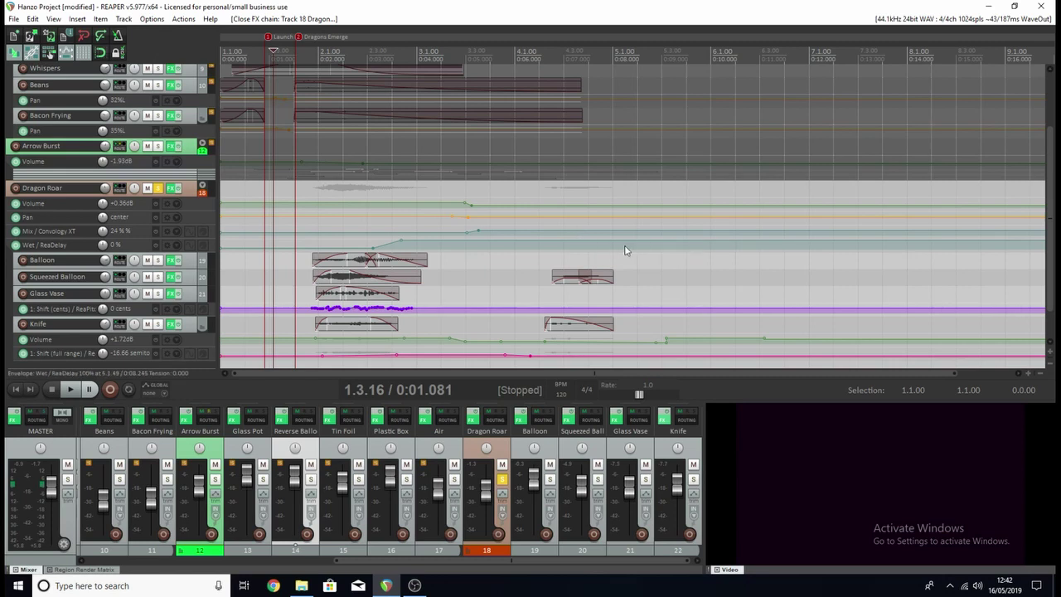
key("Home")
key("space")
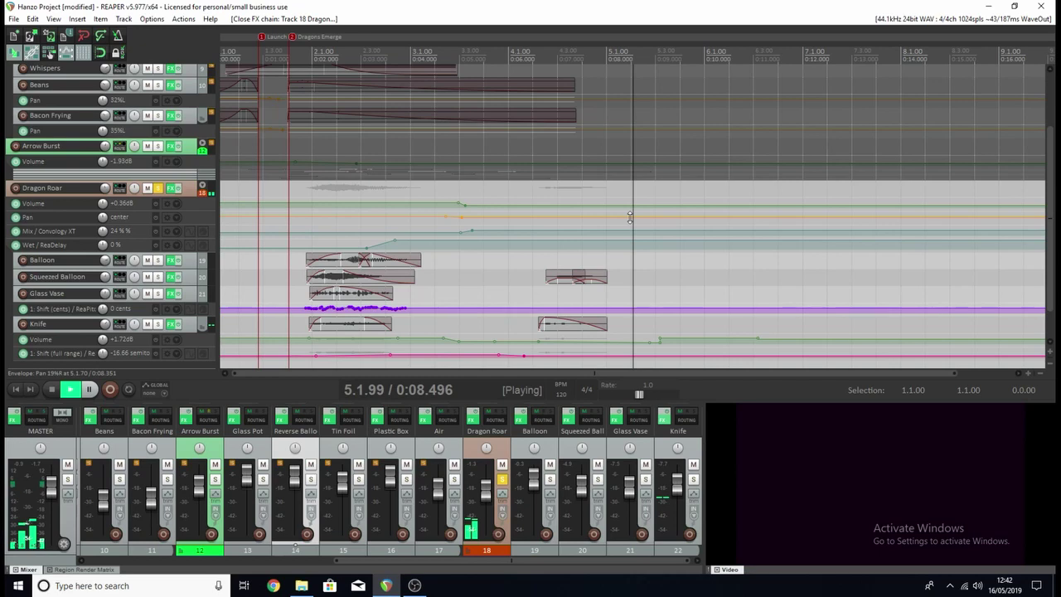
key("space")
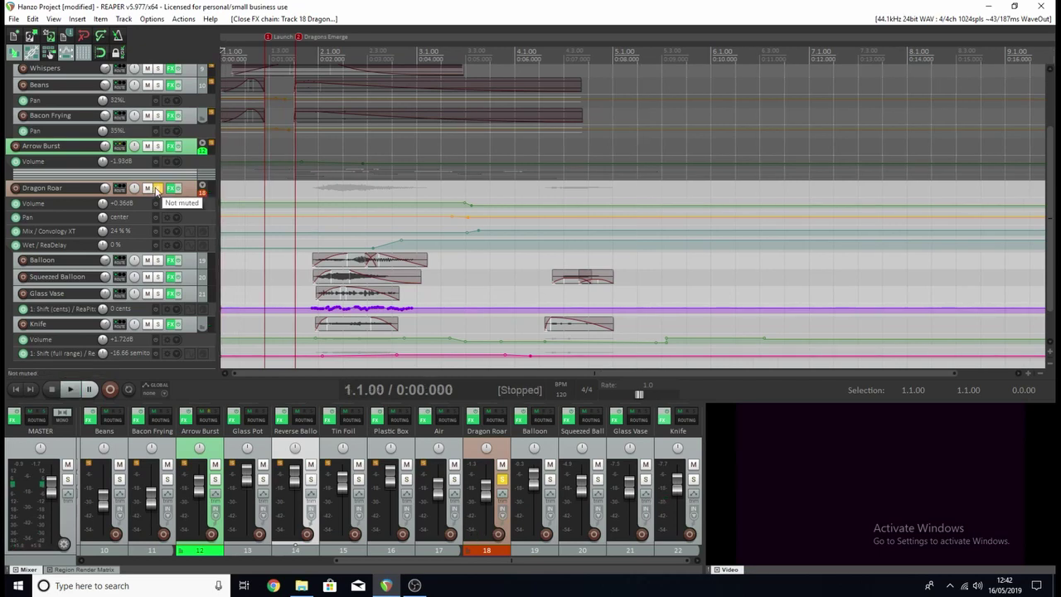
- Unsolo the Dragon Roar folder and expand the compacted Arrow Burst folder to show its child tracks
left_click(157, 188)
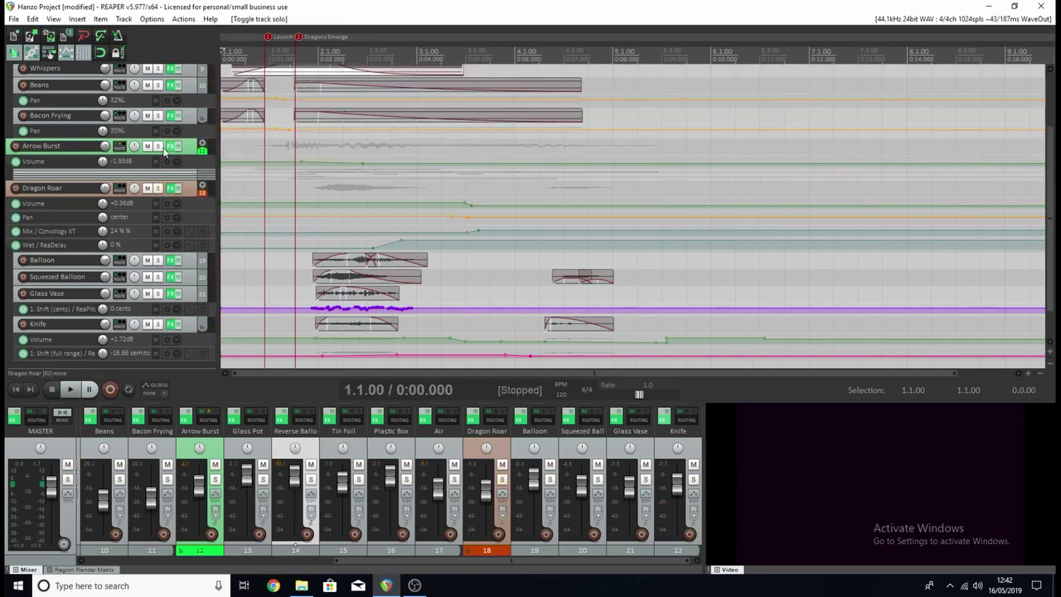
scroll(199, 182, "up", 1)
left_click(203, 199)
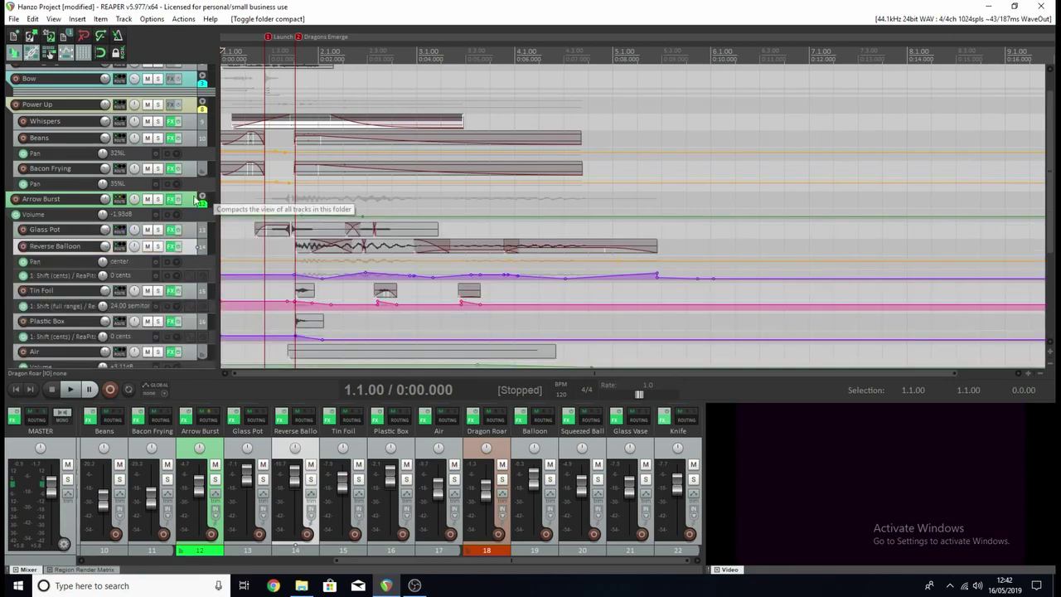
- Examine ReaComp in the Arrow Burst folder's chain and its detector input options, keeping Auxiliary Input L+R selected
left_click(173, 199)
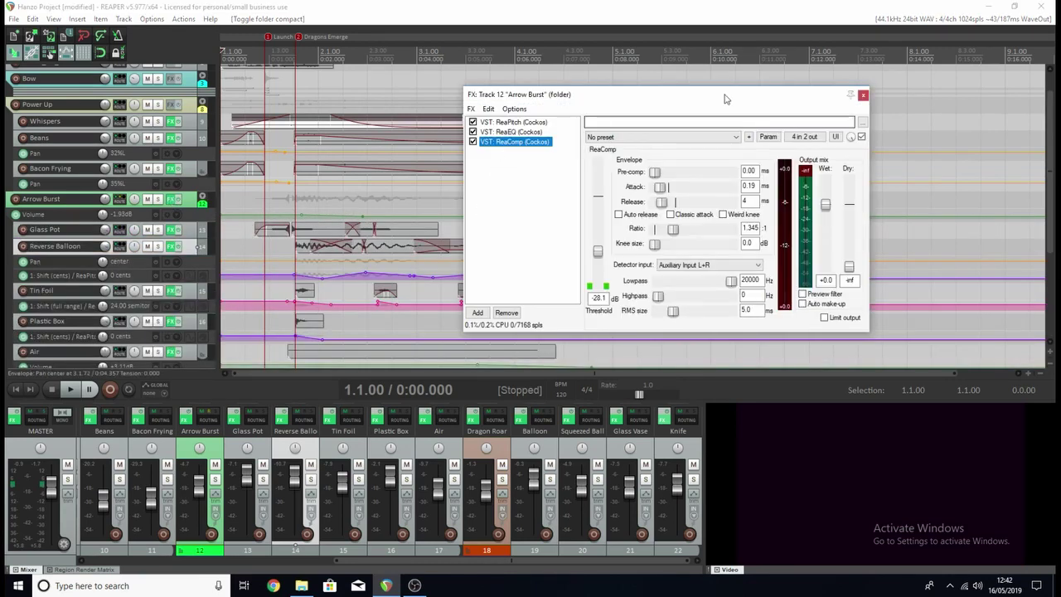
left_click_drag(727, 99, 685, 102)
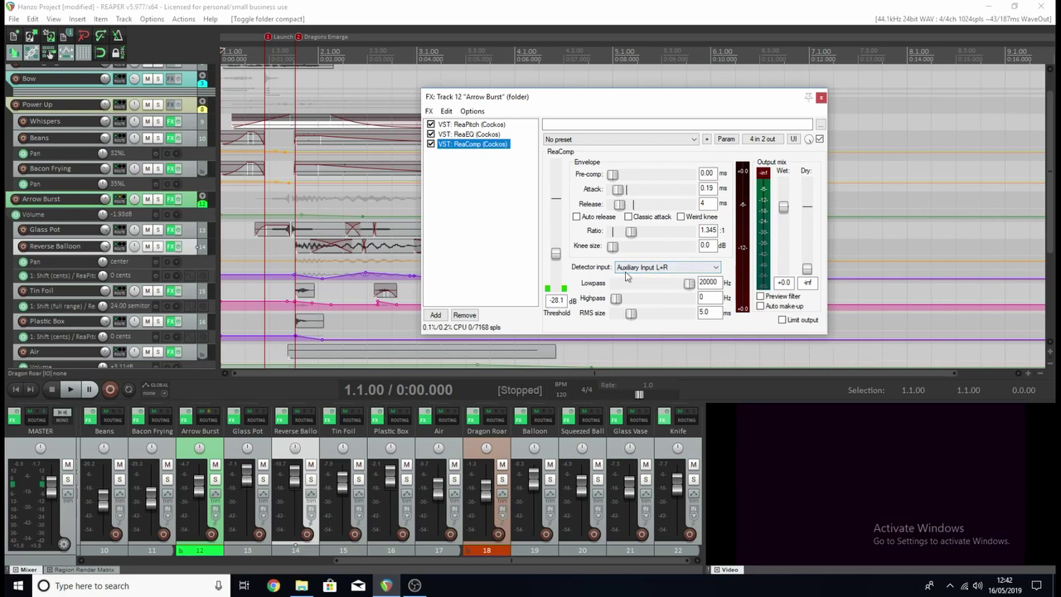
left_click(669, 269)
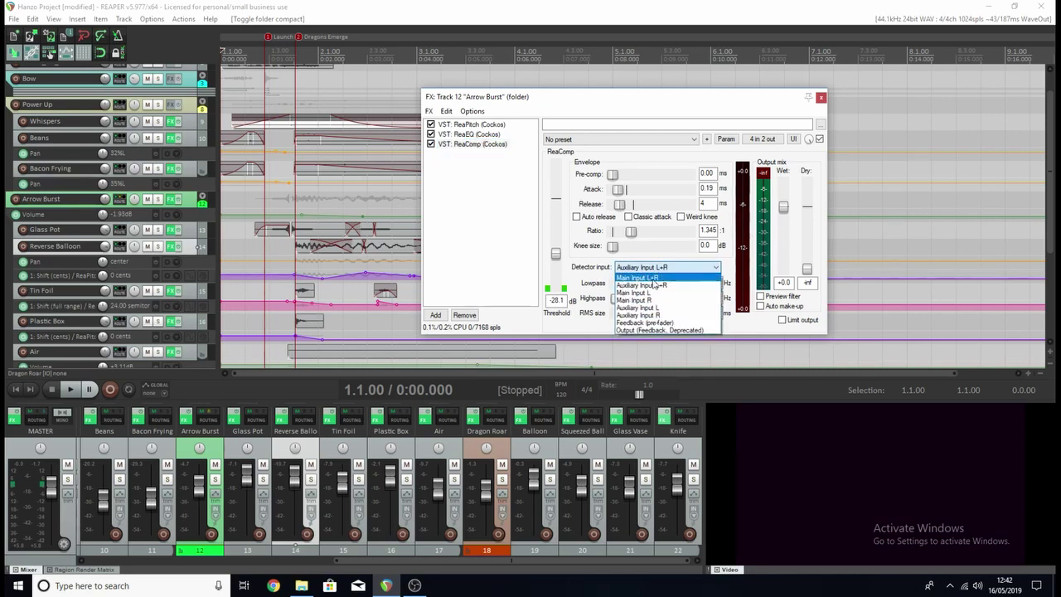
left_click(632, 285)
- Examine Arrow Burst's routing for the sidechain receive from the Hanzo_Ult_VO track, and close the routing and effects windows
left_click_drag(355, 561, 291, 554)
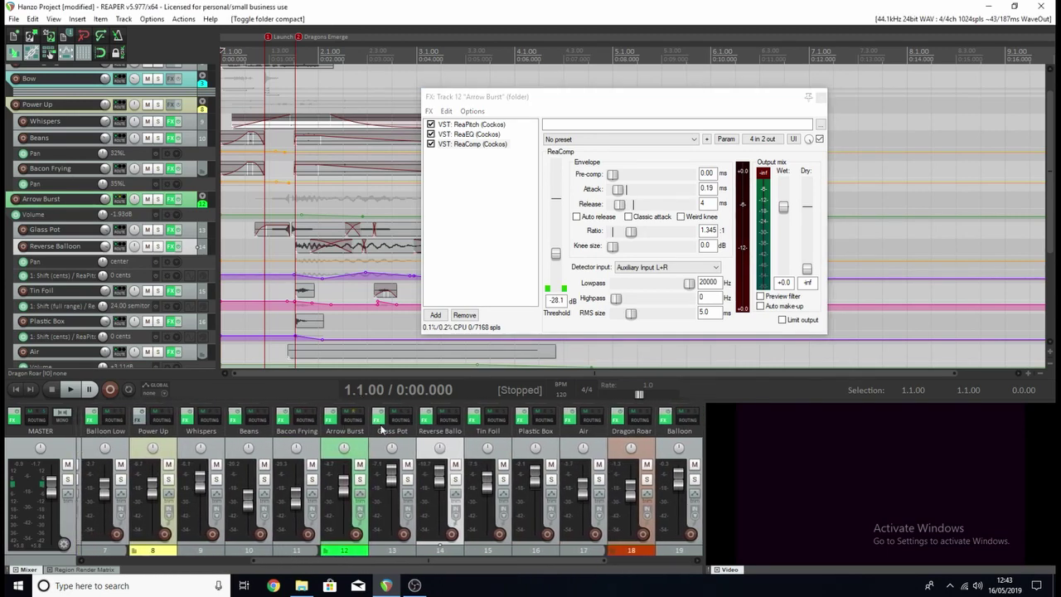
left_click(352, 421)
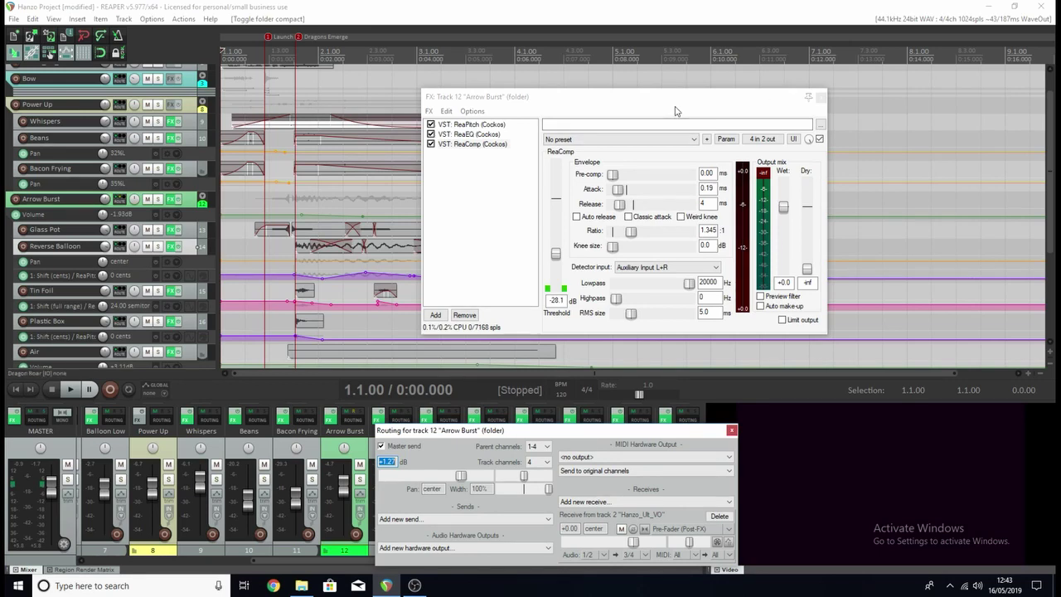
left_click(527, 96)
left_click(821, 97)
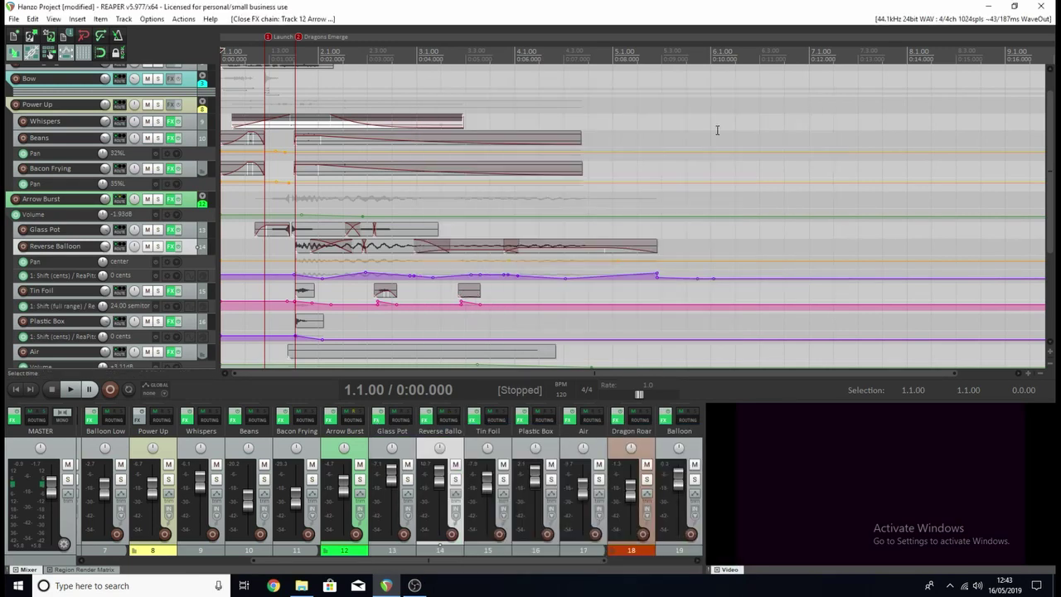
- Raise the Hanzo Ultimate clip's volume, solo its track and audition the original video audio from the start
scroll(627, 151, "down", 3)
scroll(622, 152, "down", 2, "ctrl")
scroll(612, 153, "down", 2)
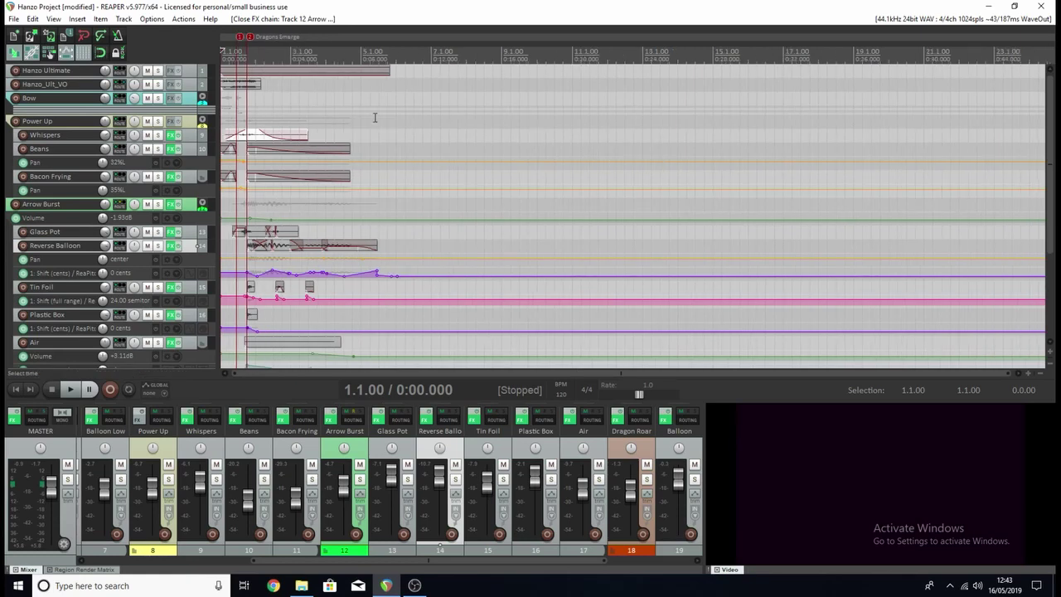
left_click(368, 78)
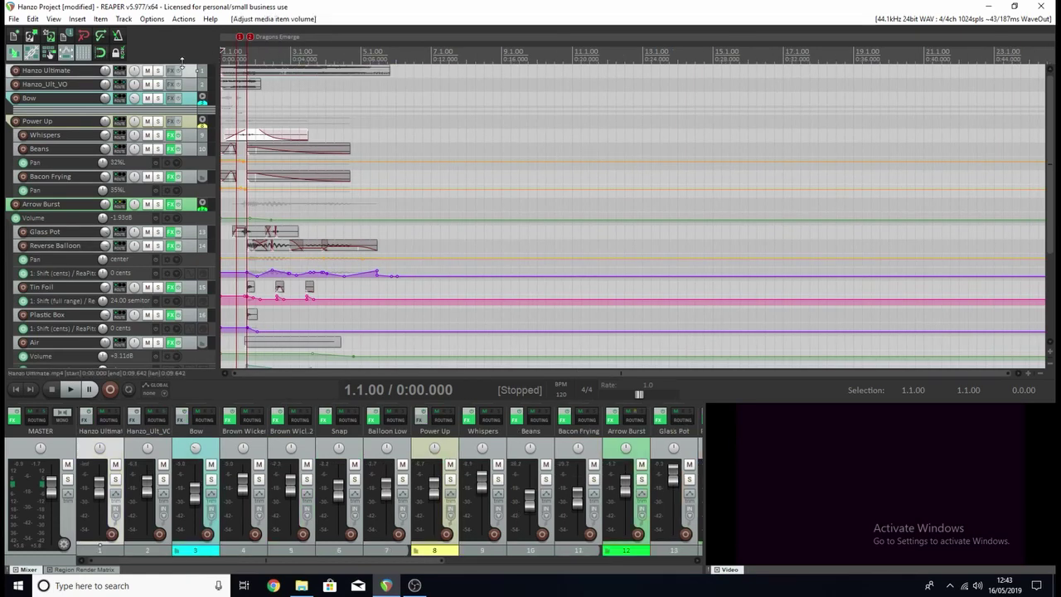
left_click(159, 70)
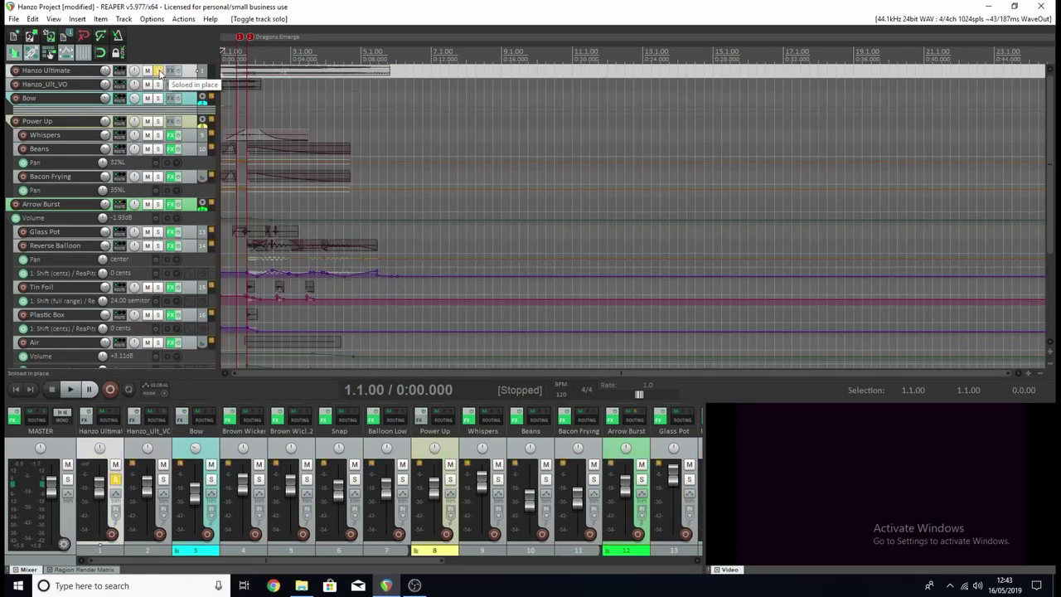
scroll(160, 75, "up", 2)
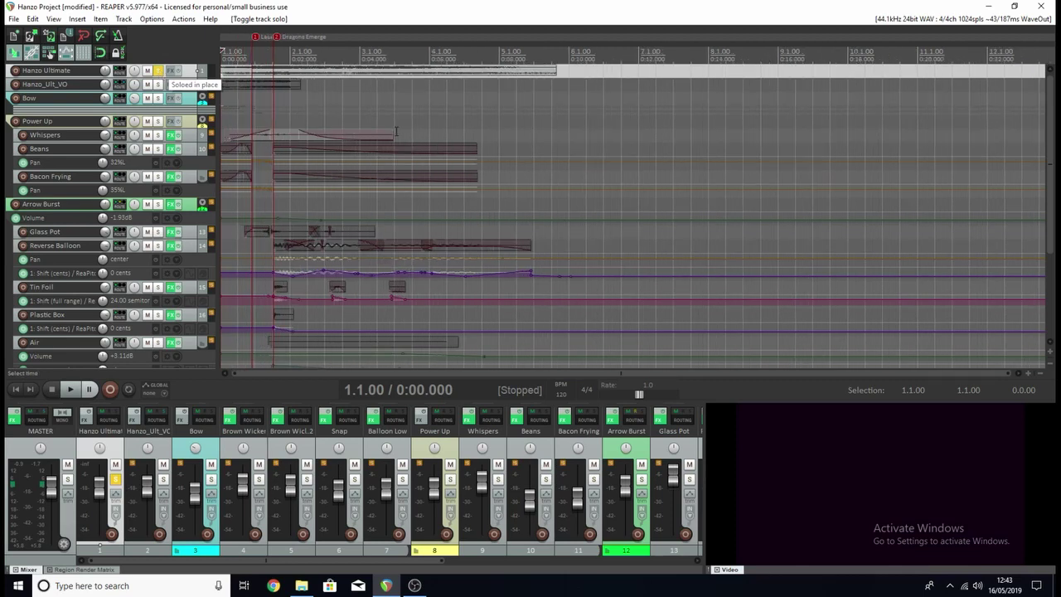
key("space")
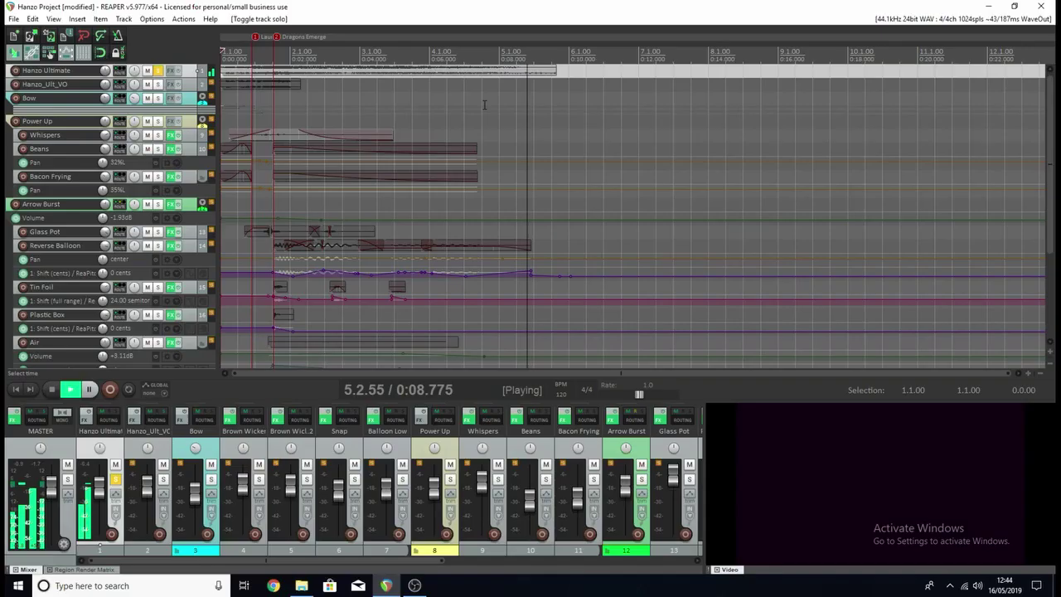
key("space")
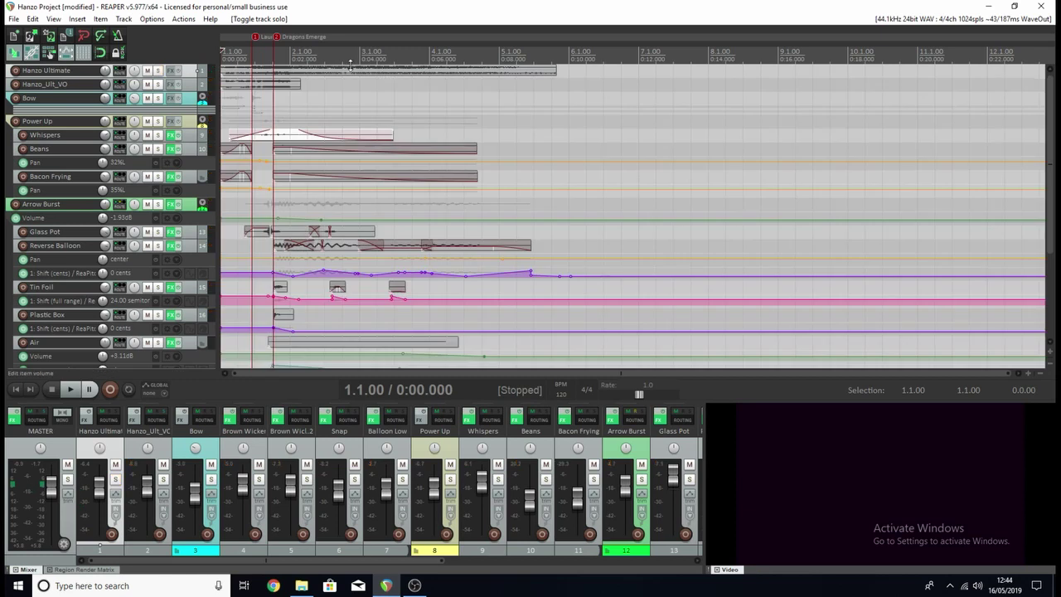
- Lower the Hanzo Ultimate clip's volume all the way and audition the full sound design mix from the start
left_click_drag(350, 64, 450, 91)
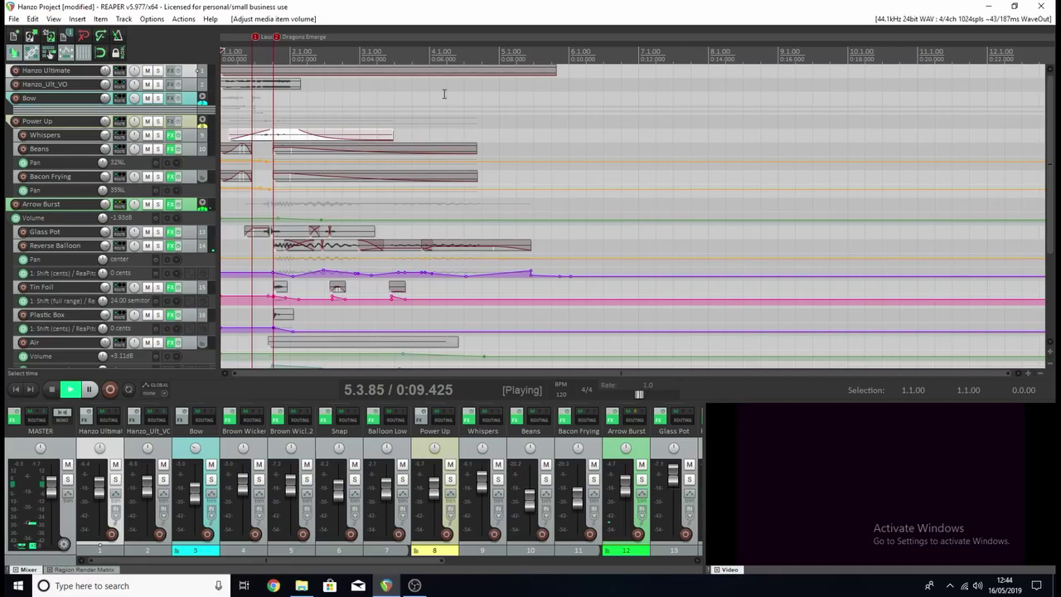
key("space")
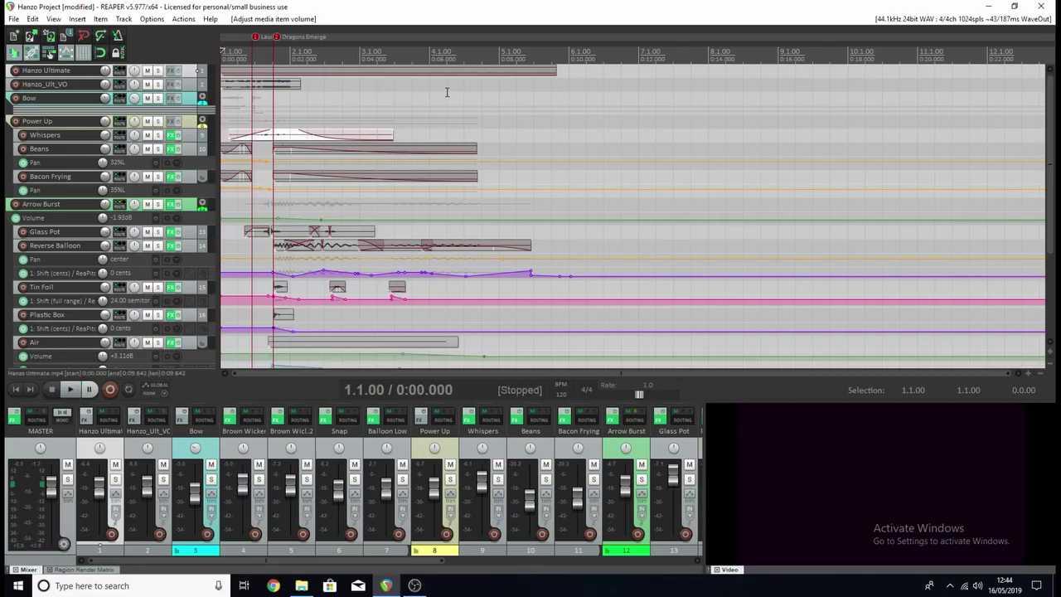